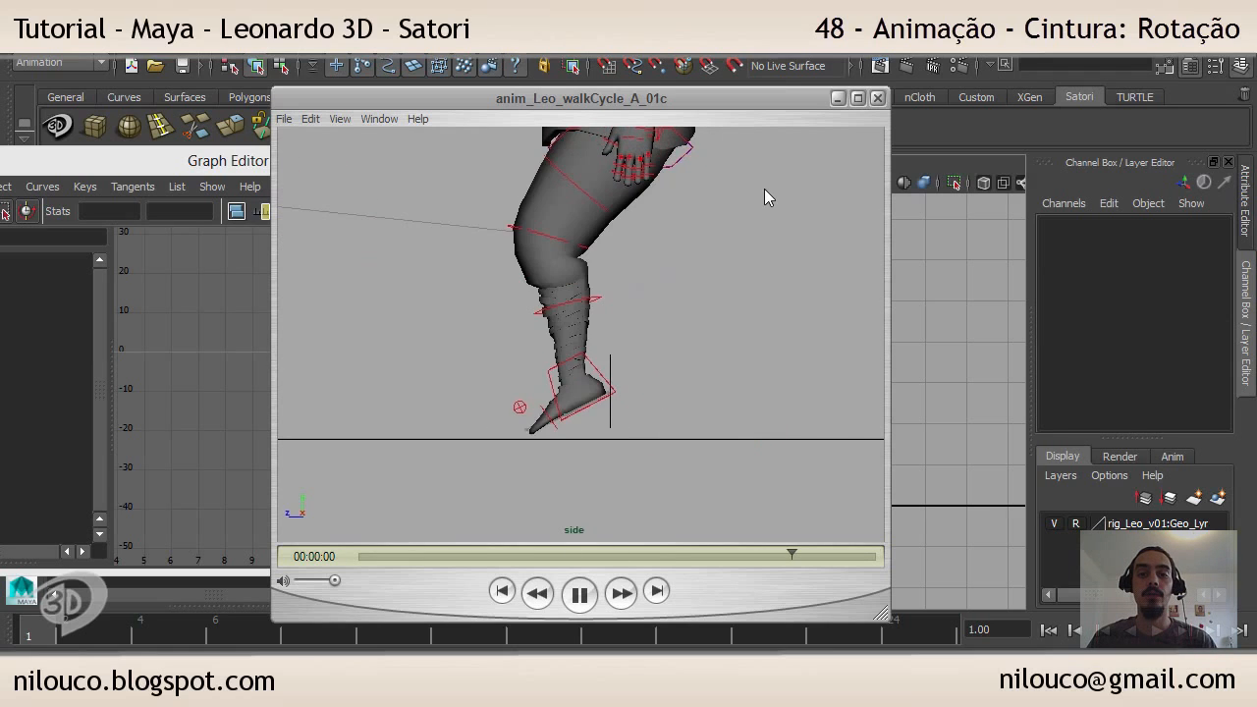
Step: Pause and minimize the walk cycle preview, and switch the viewport from side view to a perspective view of the character
{"action": "left_click", "coordinate": [581, 594]}
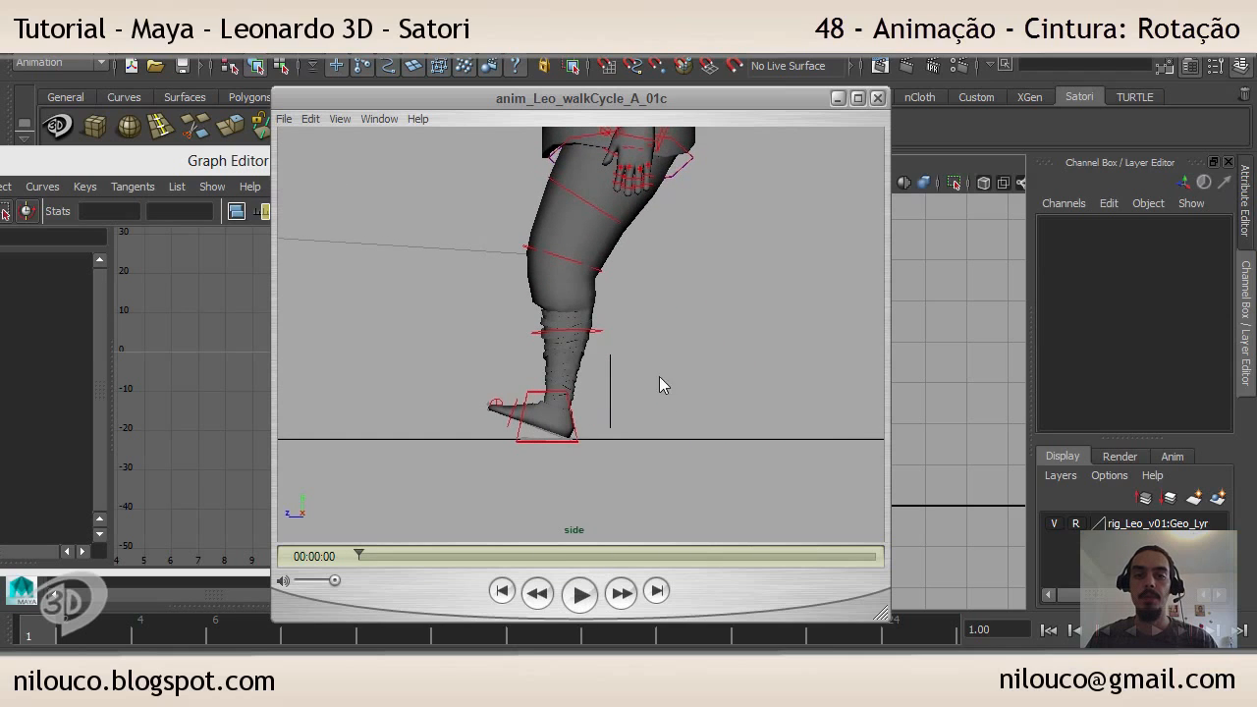
{"action": "left_click", "coordinate": [838, 100]}
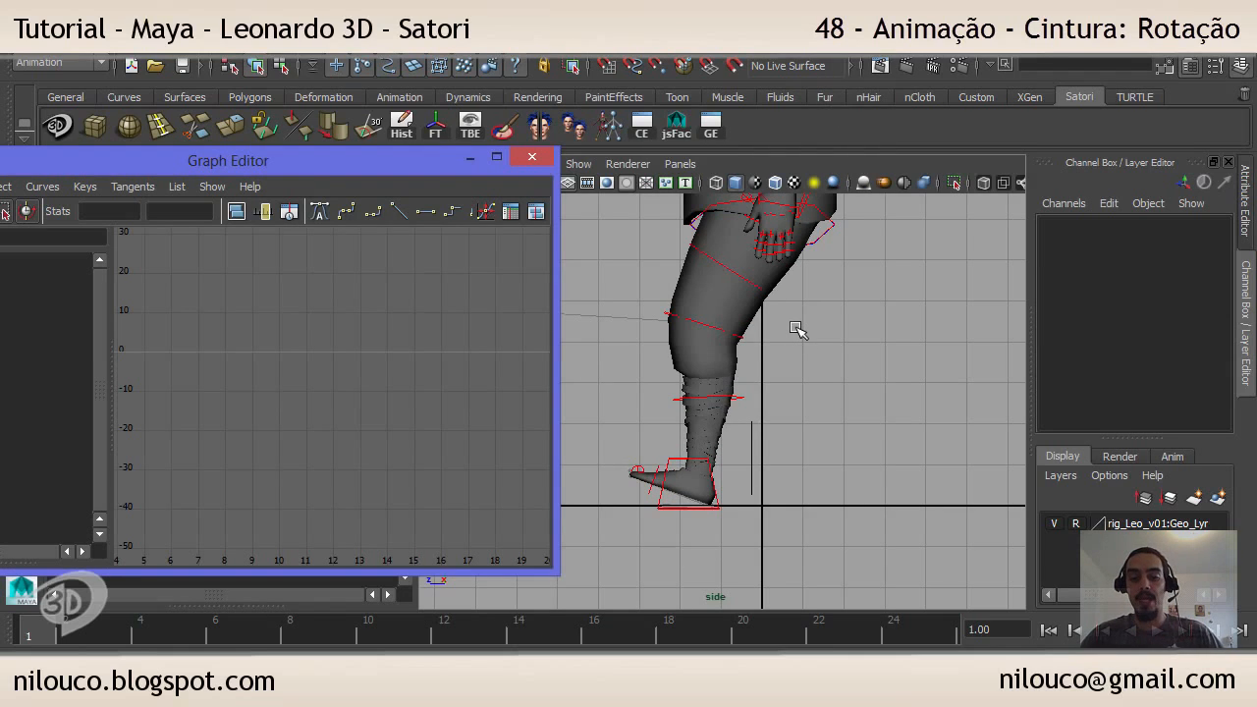
{"action": "key", "text": "space"}
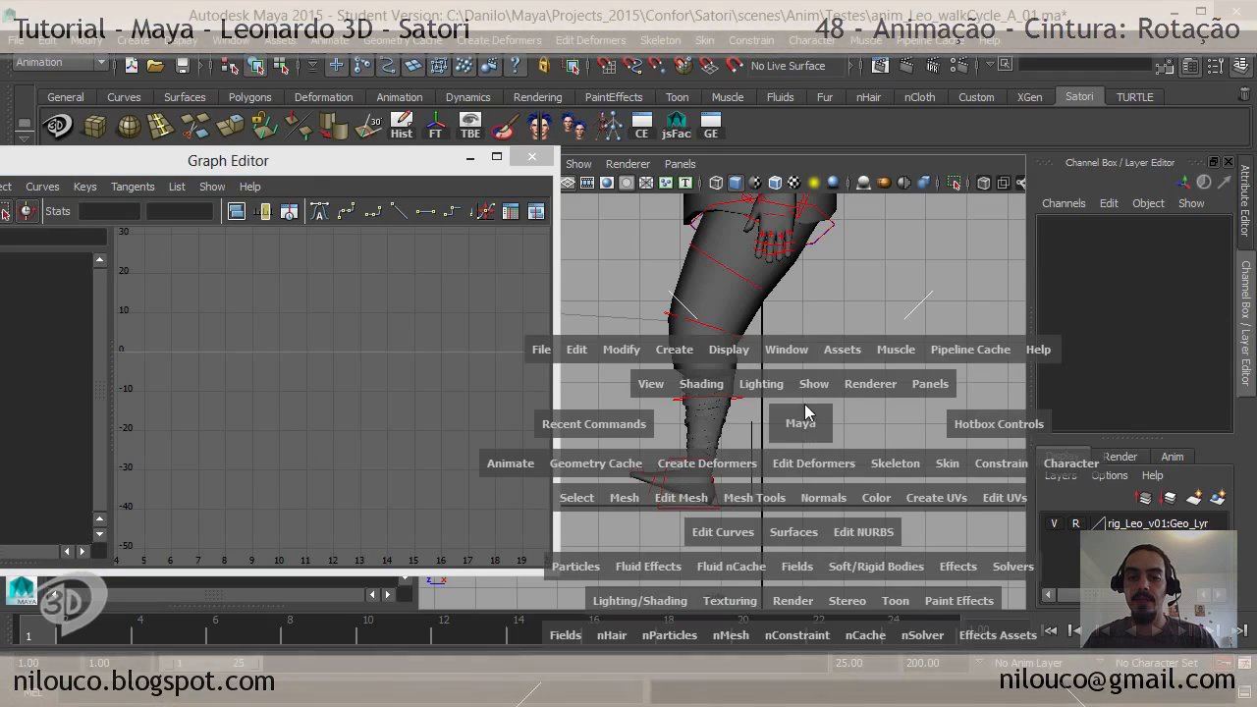
{"action": "left_click_drag", "start_coordinate": [809, 415], "coordinate": [803, 361]}
{"action": "middle_click_drag", "start_coordinate": [806, 367], "coordinate": [822, 448], "text": "alt"}
{"action": "right_click_drag", "start_coordinate": [822, 449], "coordinate": [775, 424], "text": "alt"}
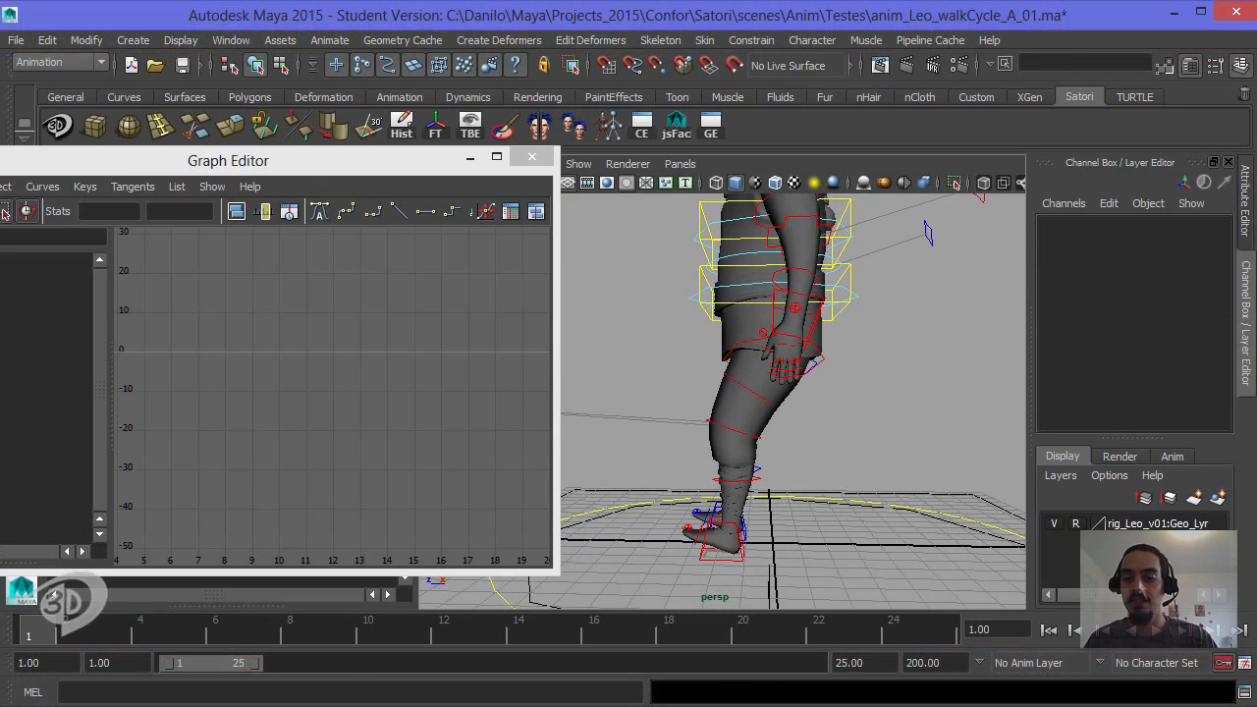
Step: Play the walk cycle in perspective and scrub through its early frames to examine the leg and hip motion
{"action": "left_click", "coordinate": [1159, 629]}
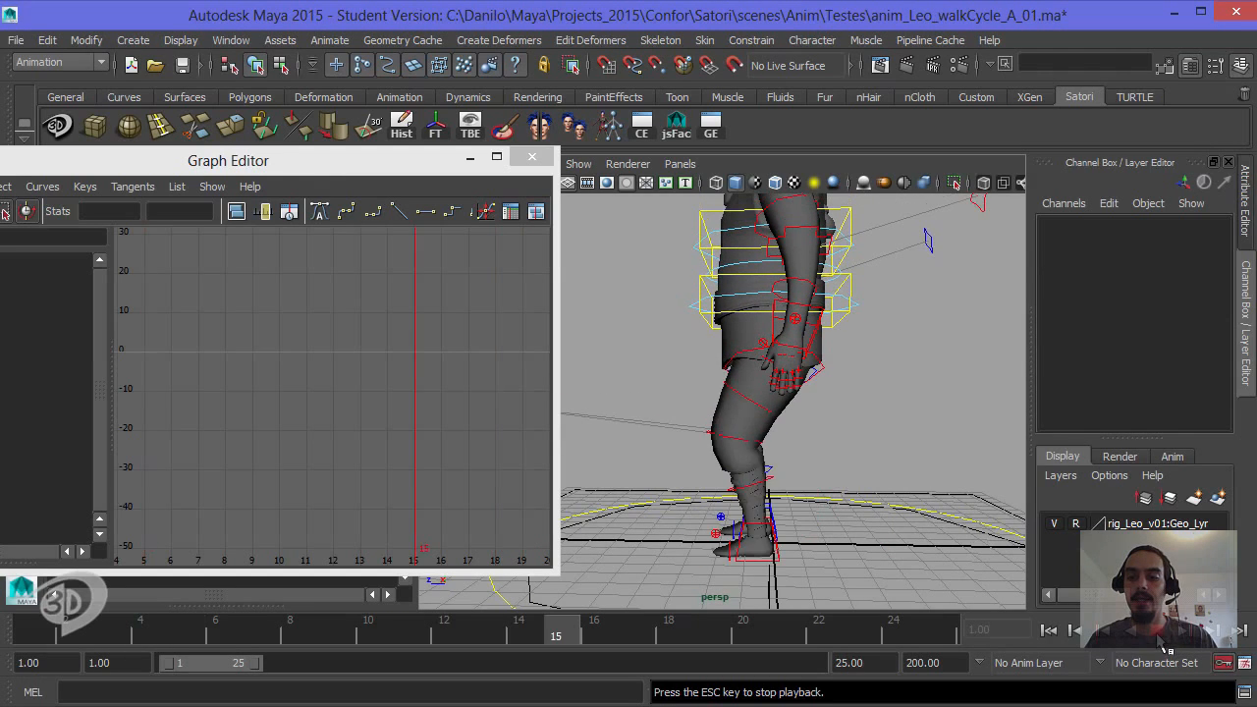
{"action": "key", "text": "Escape"}
{"action": "left_click_drag", "start_coordinate": [799, 448], "coordinate": [714, 558], "text": "alt"}
{"action": "left_click_drag", "start_coordinate": [56, 631], "coordinate": [176, 632]}
{"action": "left_click_drag", "start_coordinate": [266, 612], "coordinate": [293, 610]}
{"action": "left_click_drag", "start_coordinate": [755, 384], "coordinate": [792, 430], "text": "alt"}
Step: Select the hips control Spine_HipsB_Ctrl and examine the pelvis from the front and the side
{"action": "left_click", "coordinate": [846, 280]}
{"action": "left_click_drag", "start_coordinate": [825, 305], "coordinate": [816, 331], "text": "alt"}
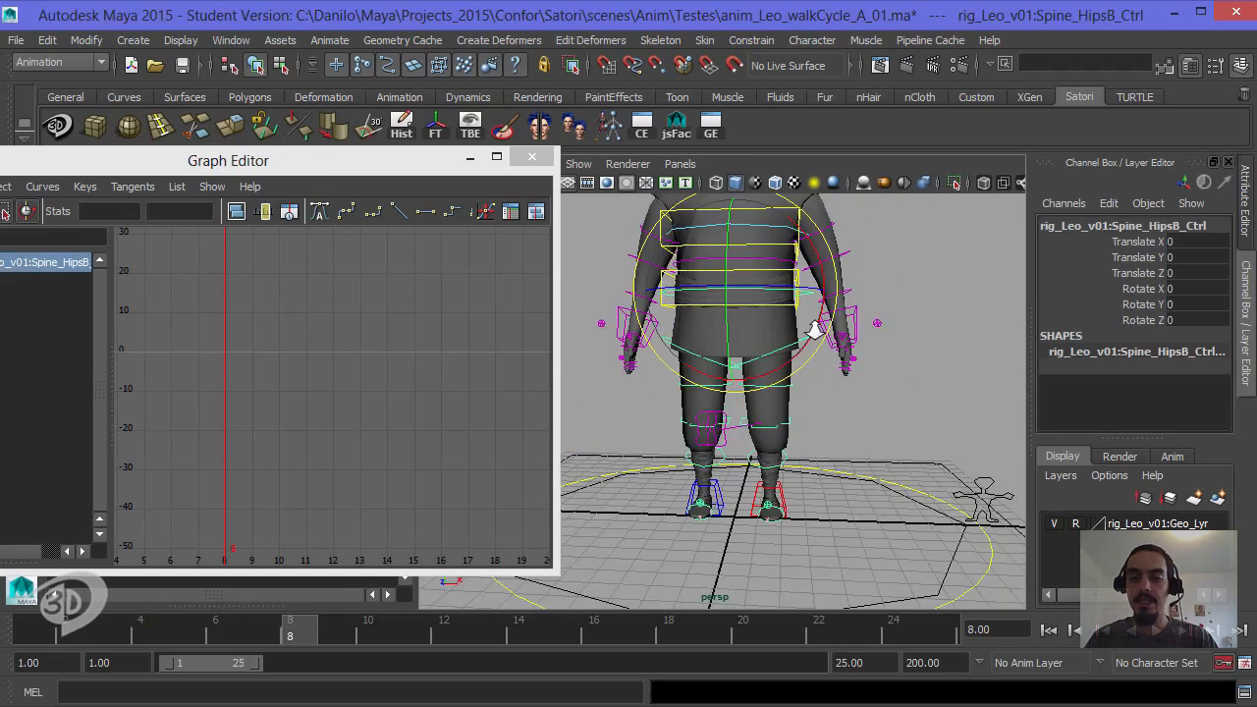
{"action": "right_click_drag", "start_coordinate": [816, 331], "coordinate": [787, 446], "text": "alt"}
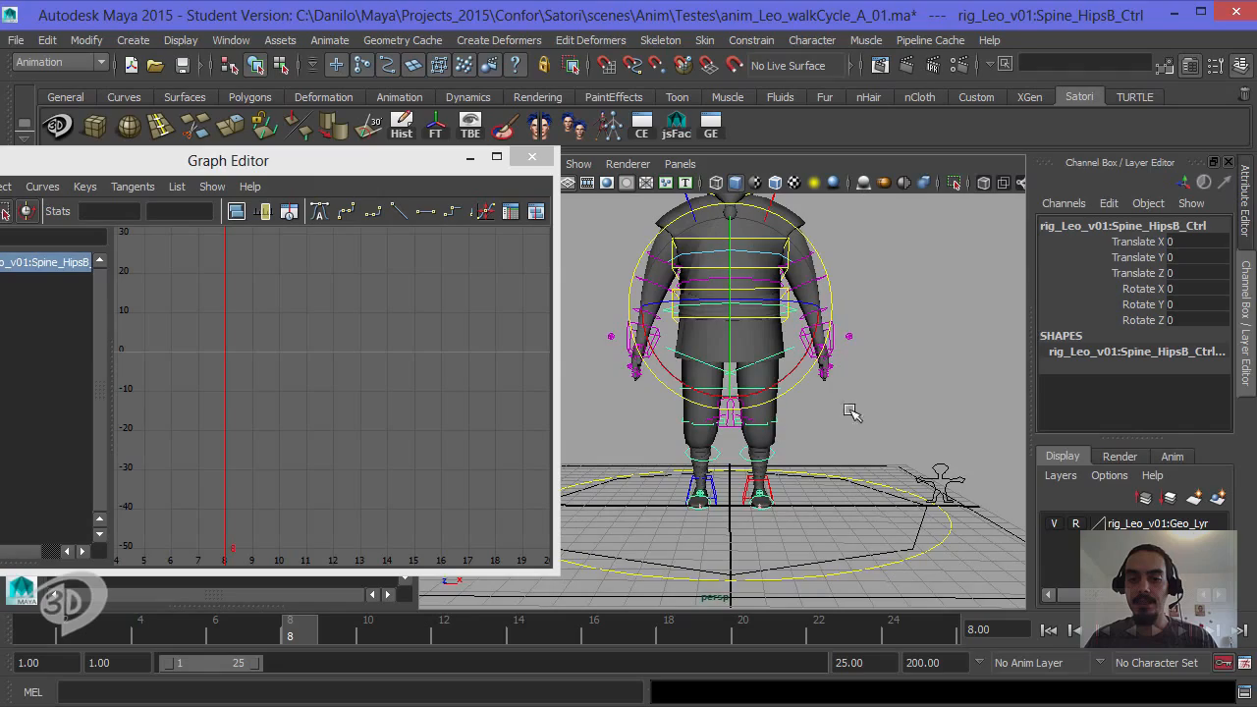
{"action": "left_click_drag", "start_coordinate": [851, 412], "coordinate": [713, 409], "text": "alt"}
{"action": "right_click_drag", "start_coordinate": [713, 409], "coordinate": [729, 413], "text": "alt"}
{"action": "left_click_drag", "start_coordinate": [730, 413], "coordinate": [718, 449], "text": "alt"}
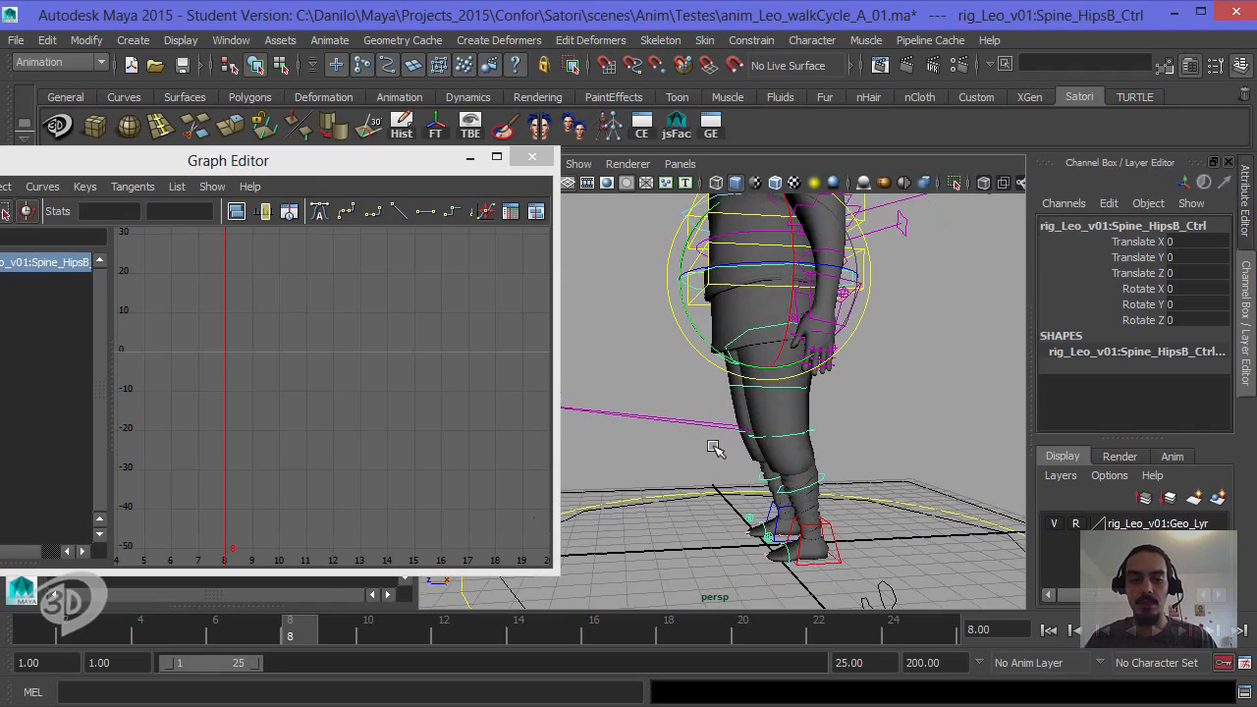
Step: At frame 7, try tilting the hips control sideways to a Rotate X of about 12
{"action": "left_click", "coordinate": [267, 627]}
{"action": "left_click_drag", "start_coordinate": [847, 404], "coordinate": [812, 327], "text": "alt"}
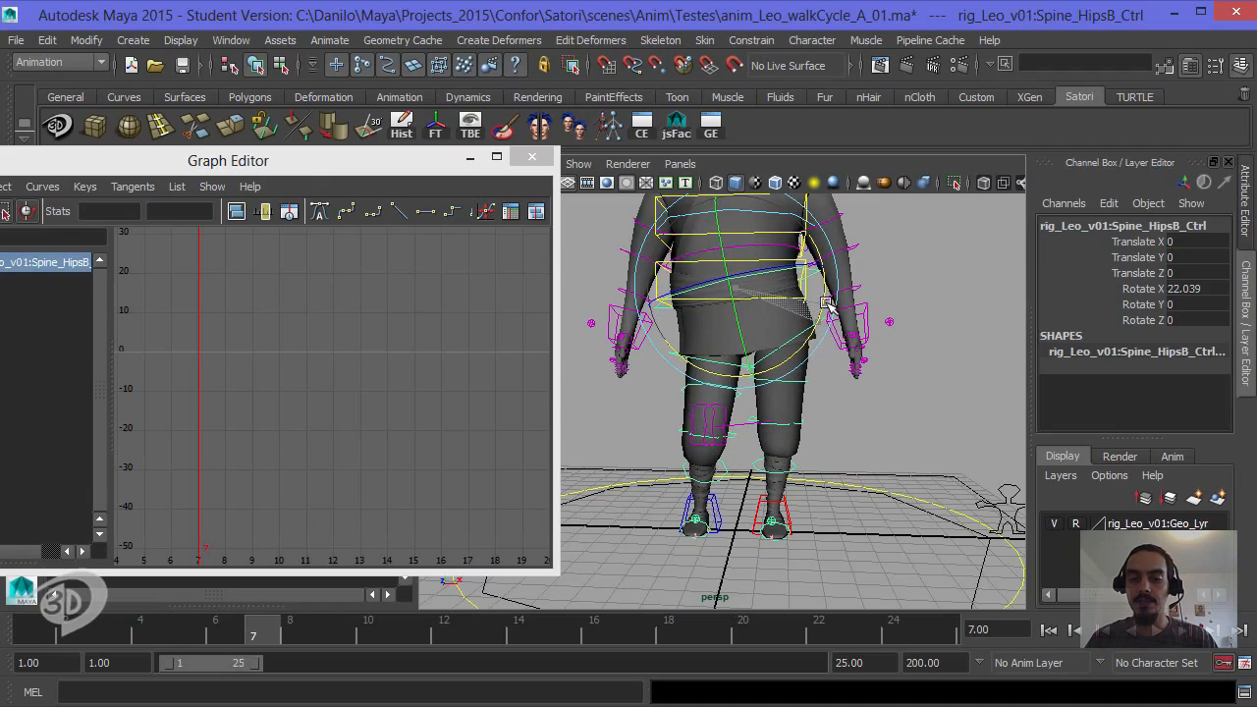
{"action": "left_click_drag", "start_coordinate": [860, 360], "coordinate": [827, 451], "text": "alt"}
{"action": "left_click_drag", "start_coordinate": [776, 509], "coordinate": [725, 421], "text": "alt"}
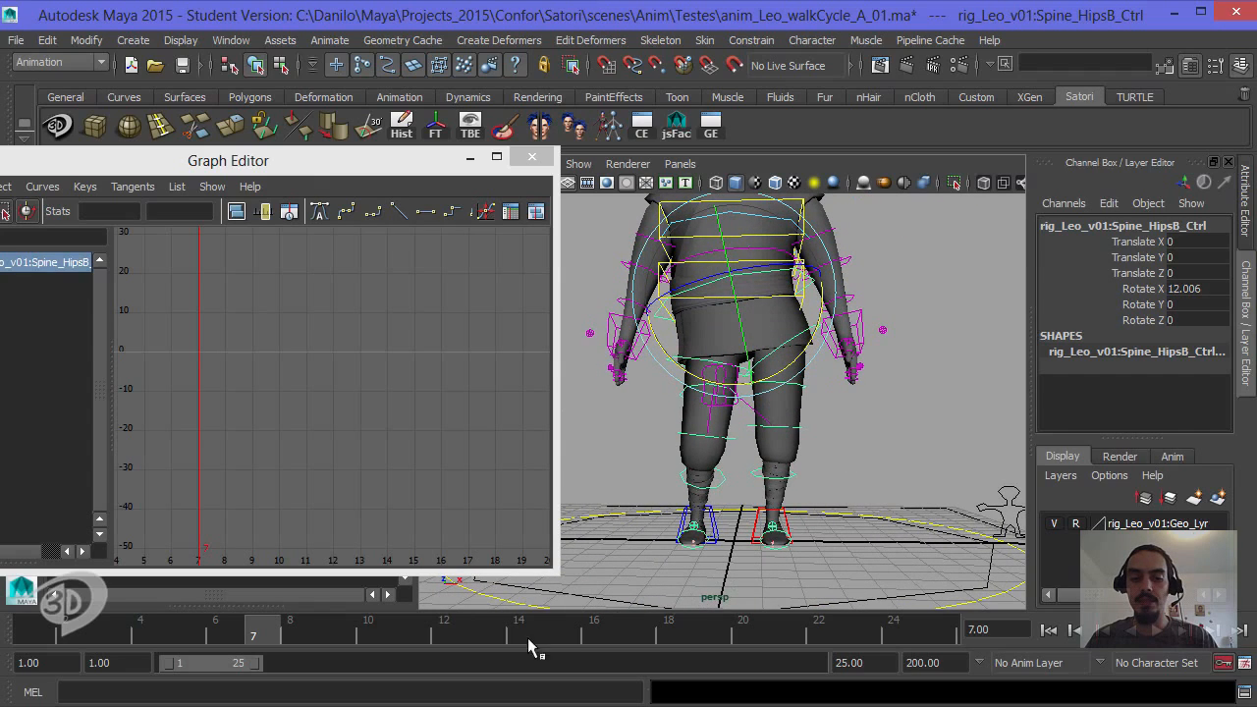
Step: At frame 19, try the opposite hip tilt with a Rotate X of about -13, and reset Rotate X to 0
{"action": "left_click_drag", "start_coordinate": [561, 629], "coordinate": [733, 628]}
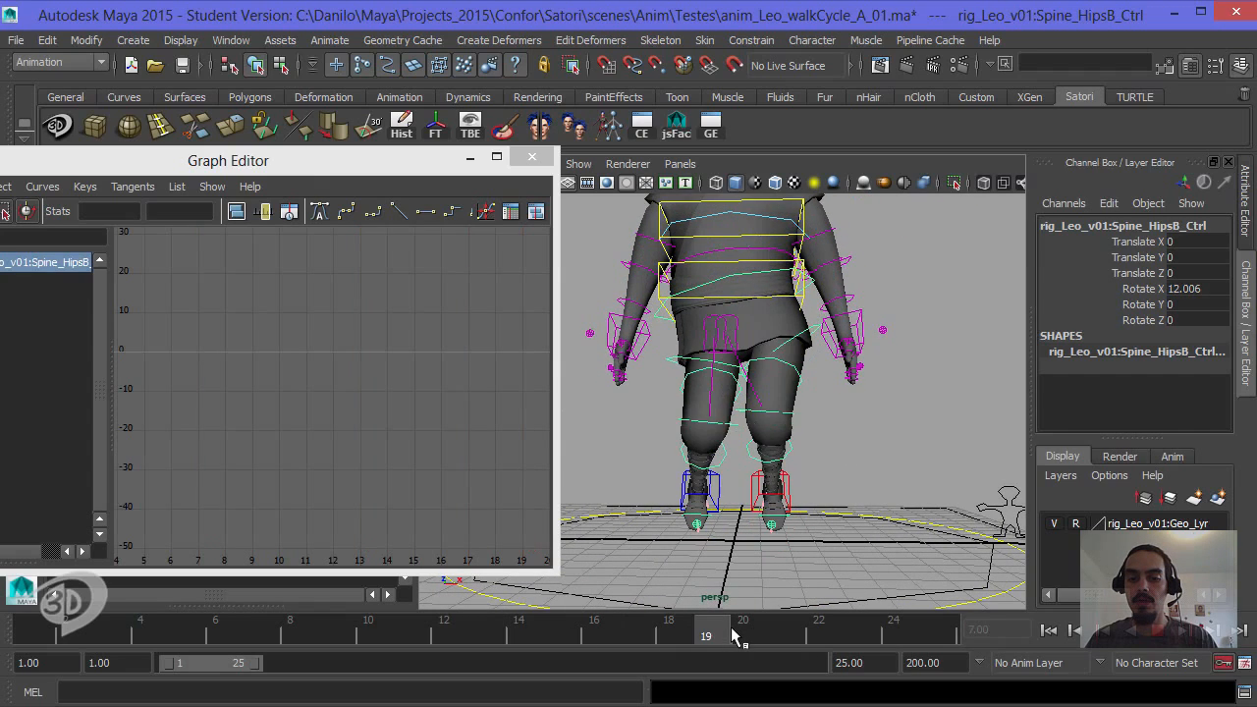
{"action": "key", "text": "e"}
{"action": "key", "text": "alt+comma"}
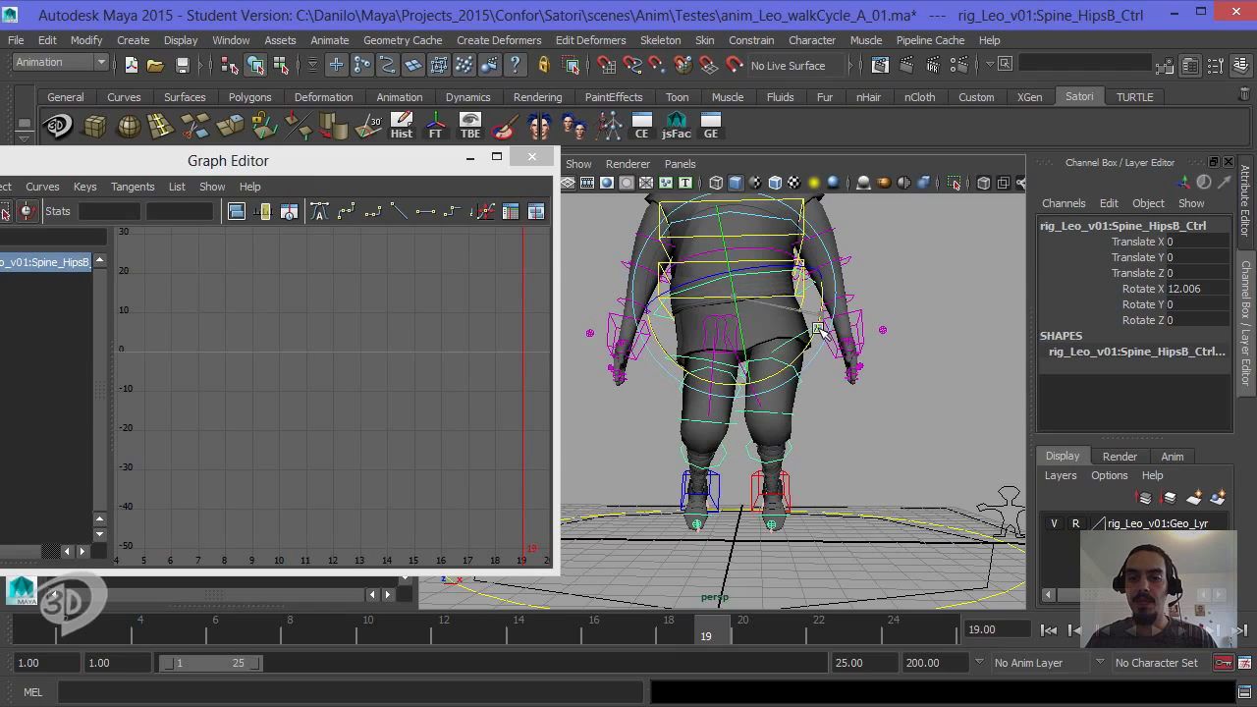
{"action": "left_click_drag", "start_coordinate": [819, 330], "coordinate": [865, 376]}
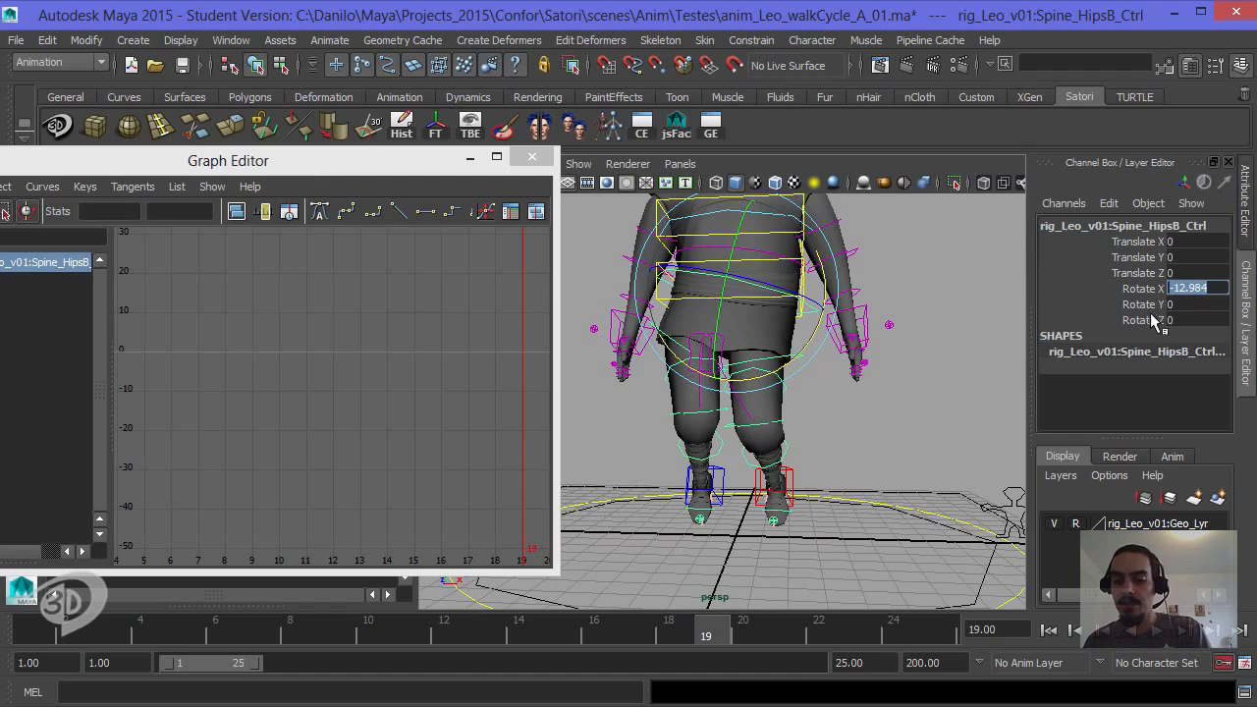
{"action": "type", "text": "0"}
{"action": "key", "text": "Return"}
Step: Try twisting the hips control to a Rotate Z of about -22, and check the pose at frame 1
{"action": "left_click_drag", "start_coordinate": [834, 324], "coordinate": [754, 277], "text": "alt"}
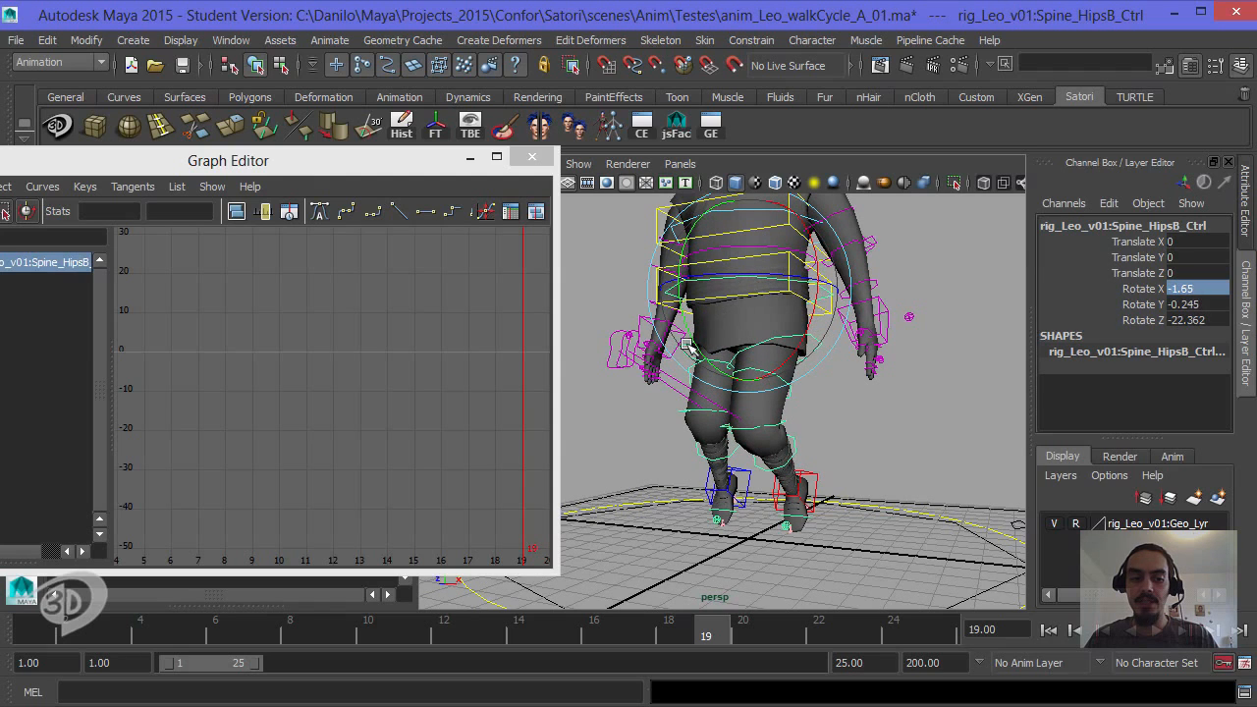
{"action": "left_click", "coordinate": [35, 633]}
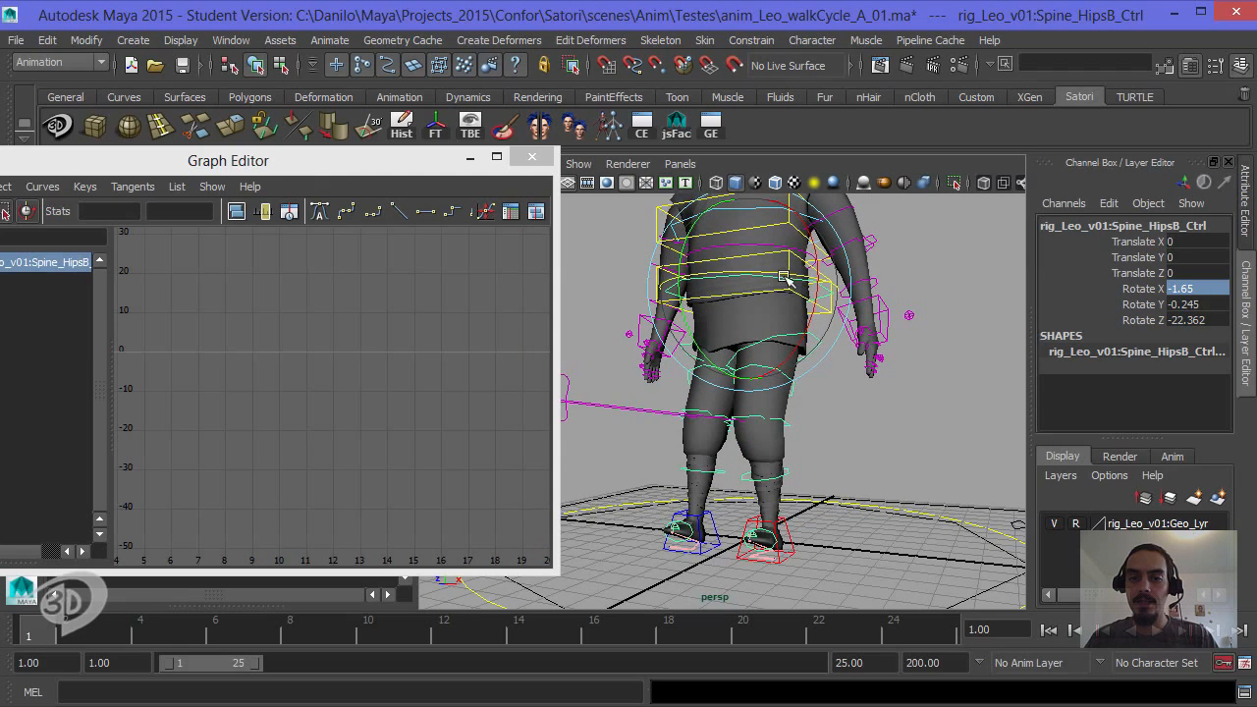
{"action": "left_click_drag", "start_coordinate": [773, 425], "coordinate": [744, 380], "text": "alt"}
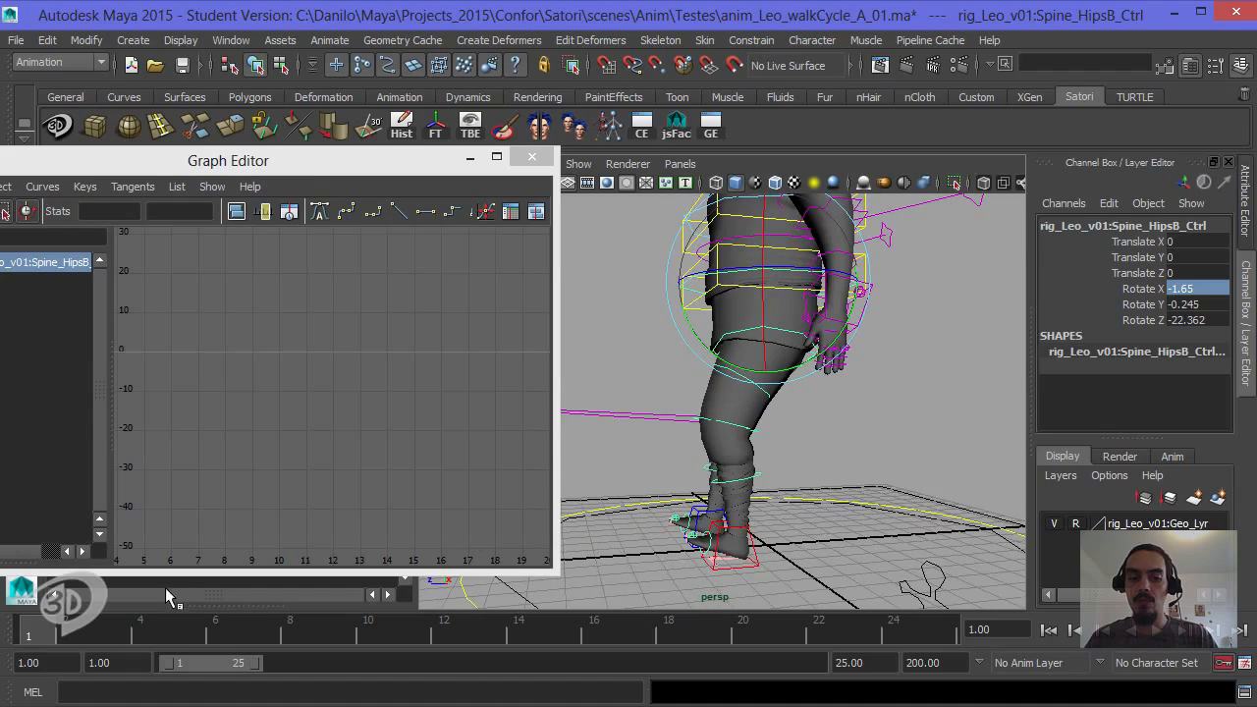
Step: At frame 16, try twisting the hips the opposite way to a Rotate Z of about 31, and reset all three rotations to 0
{"action": "left_click", "coordinate": [657, 631]}
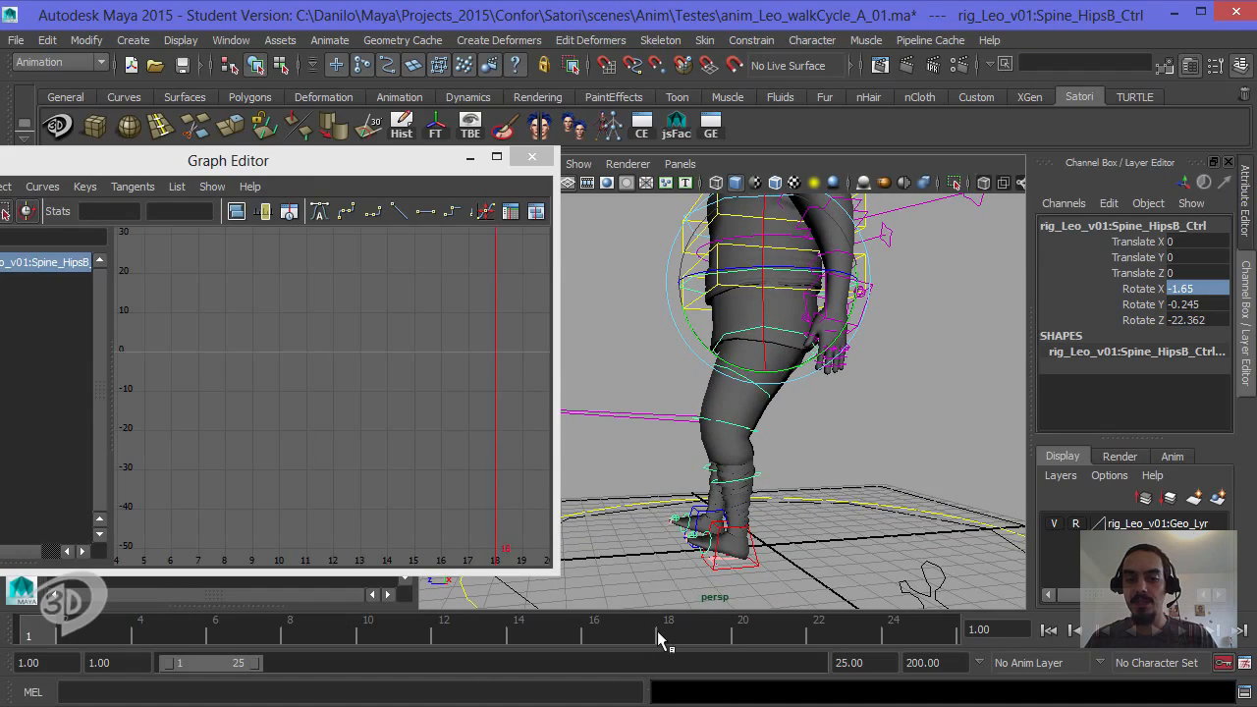
{"action": "key", "text": "comma"}
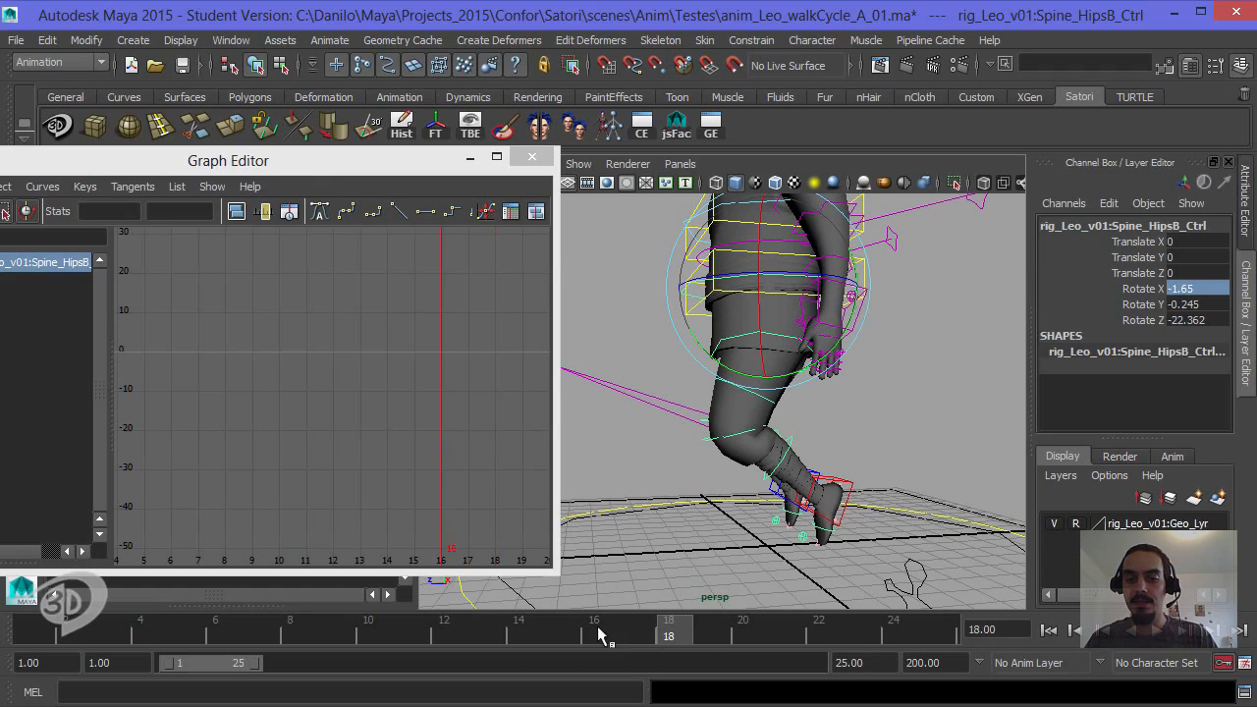
{"action": "left_click_drag", "start_coordinate": [797, 449], "coordinate": [830, 280], "text": "alt"}
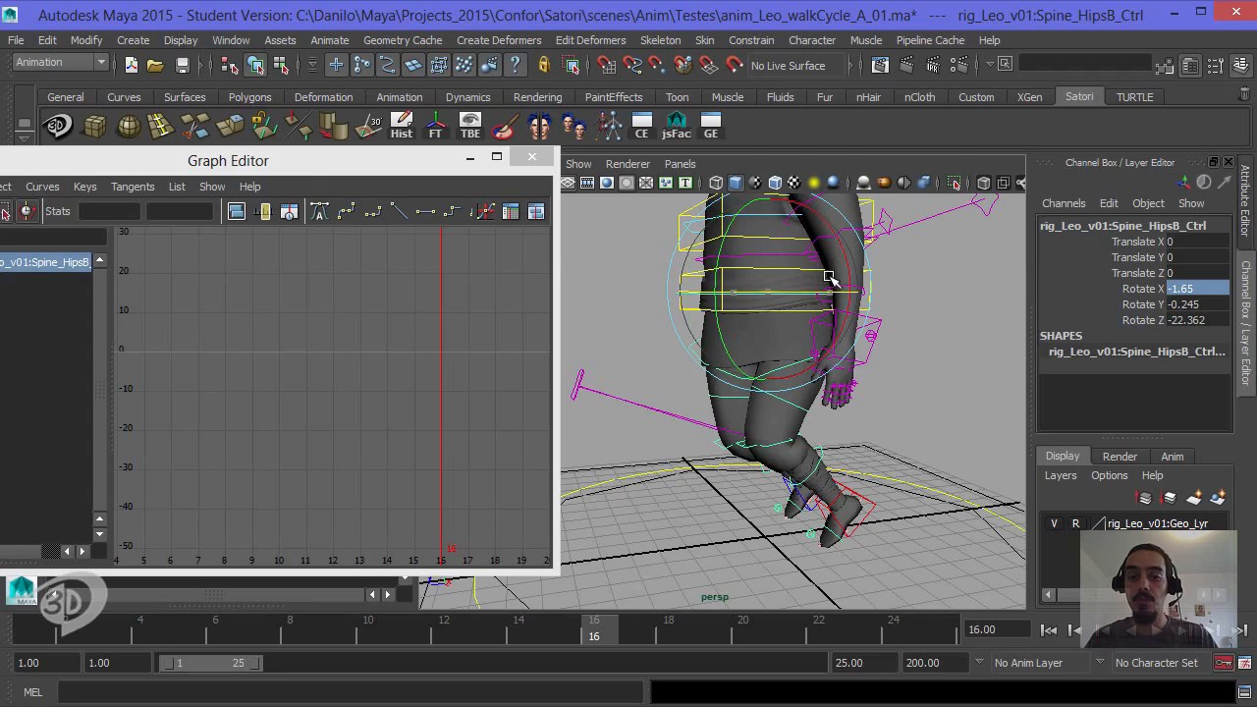
{"action": "left_click_drag", "start_coordinate": [775, 347], "coordinate": [1015, 352], "text": "alt"}
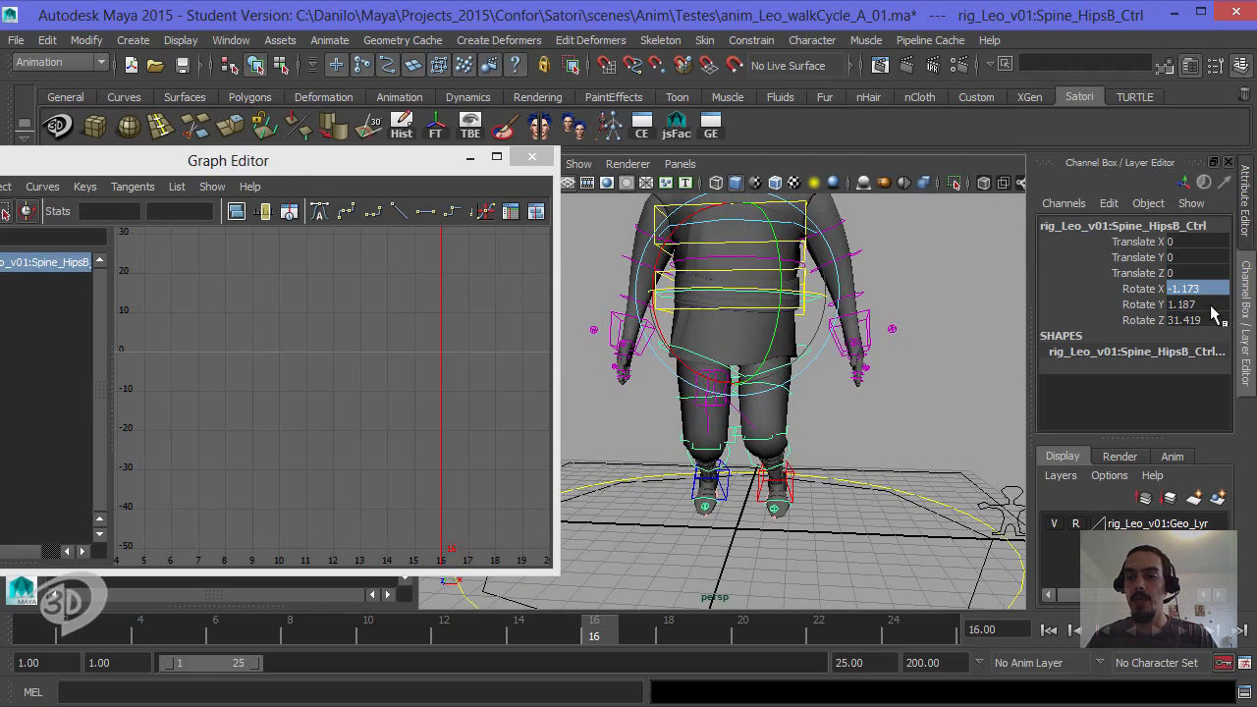
{"action": "left_click_drag", "start_coordinate": [1213, 313], "coordinate": [1196, 336]}
{"action": "type", "text": "0"}
{"action": "key", "text": "Return"}
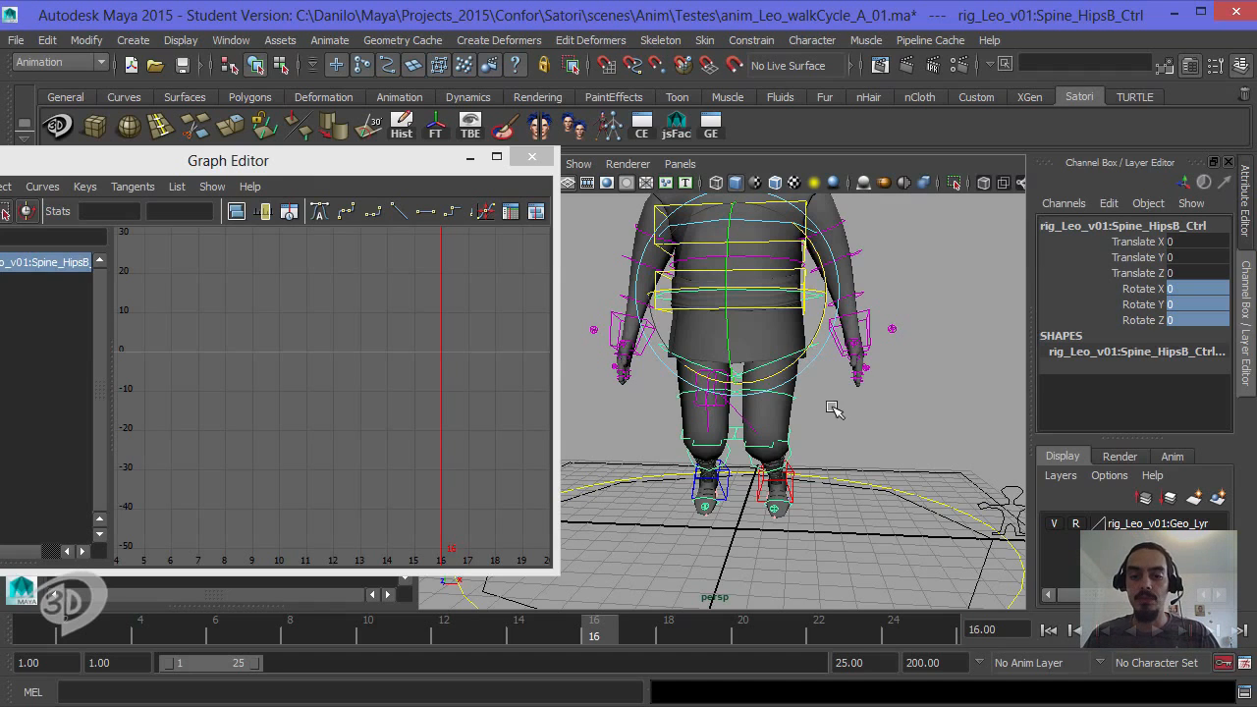
{"action": "left_click_drag", "start_coordinate": [776, 376], "coordinate": [788, 452], "text": "alt"}
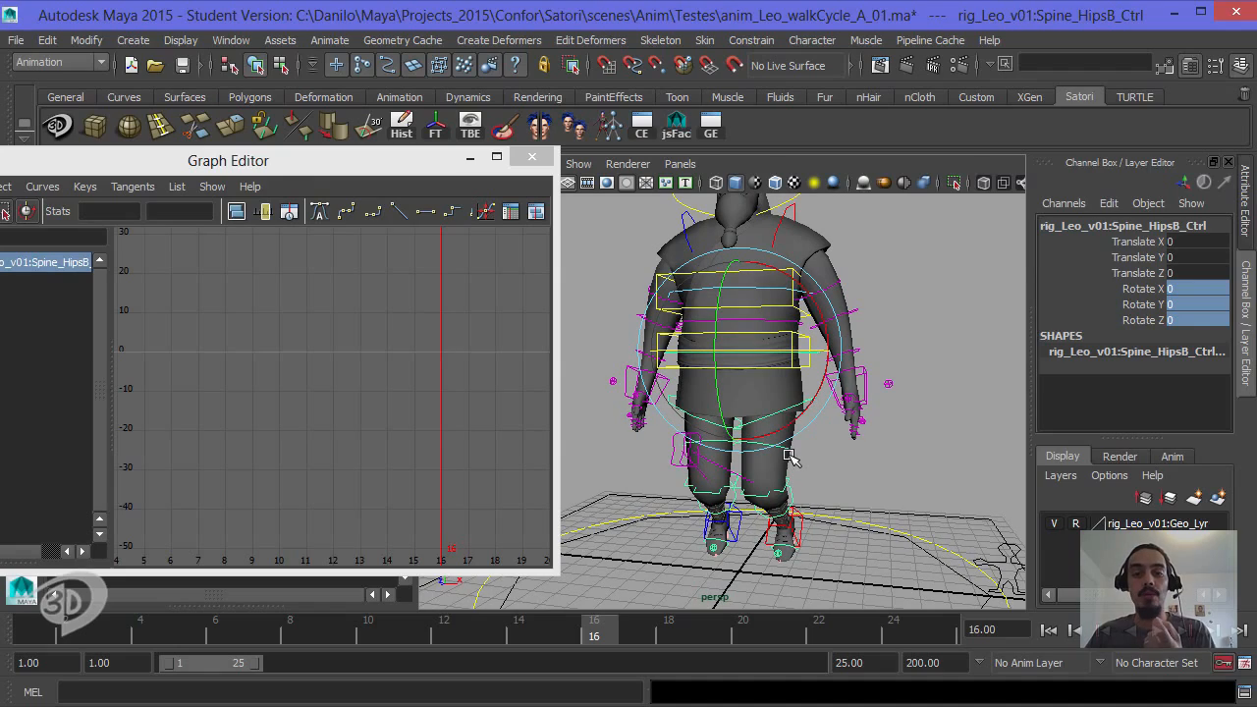
{"action": "left_click_drag", "start_coordinate": [759, 358], "coordinate": [694, 520], "text": "alt"}
{"action": "left_click_drag", "start_coordinate": [801, 447], "coordinate": [835, 447], "text": "alt"}
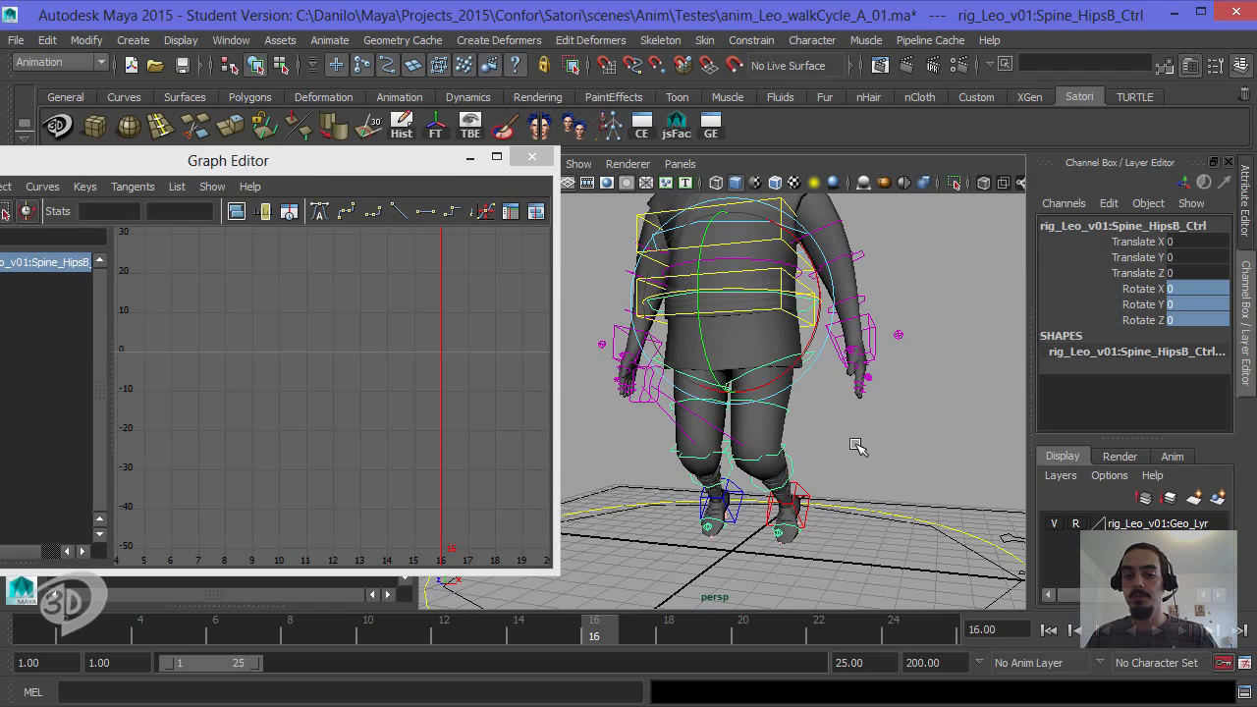
{"action": "left_click_drag", "start_coordinate": [813, 442], "coordinate": [835, 395], "text": "alt"}
Step: At frame 1, twist the hips control toward the forward leg and set its Rotate Z to -9
{"action": "left_click", "coordinate": [28, 629]}
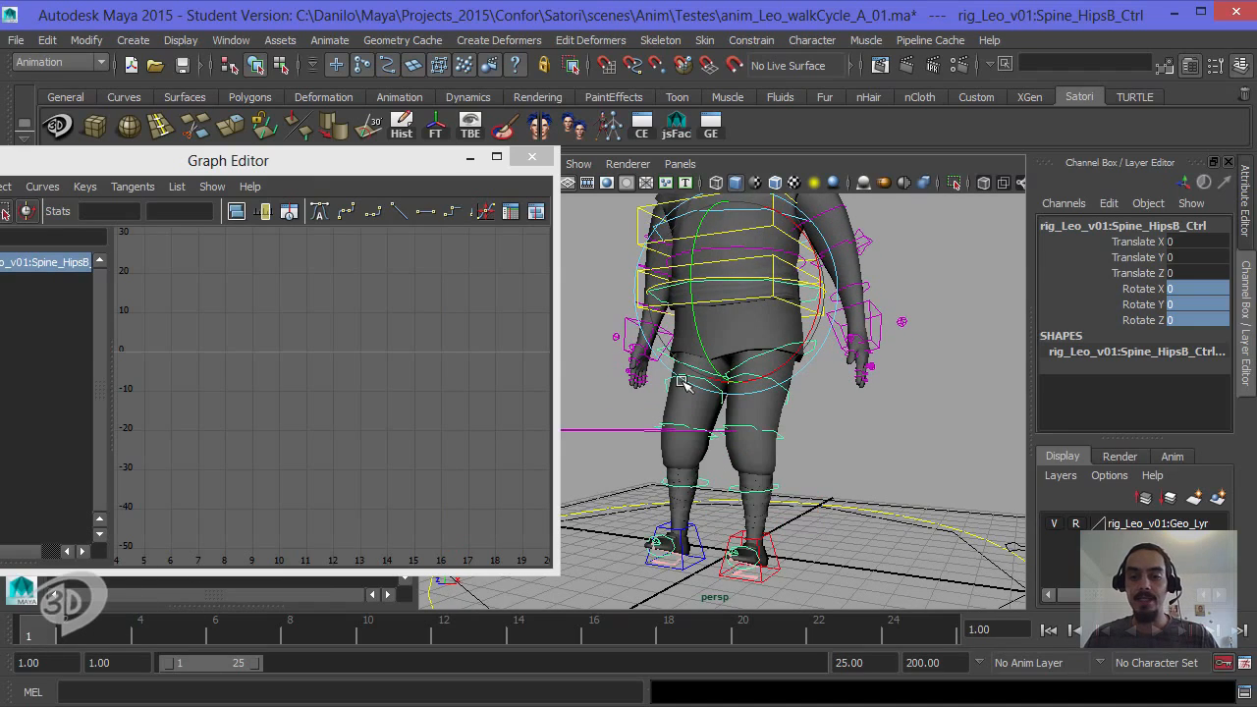
{"action": "left_click_drag", "start_coordinate": [761, 369], "coordinate": [686, 456], "text": "alt"}
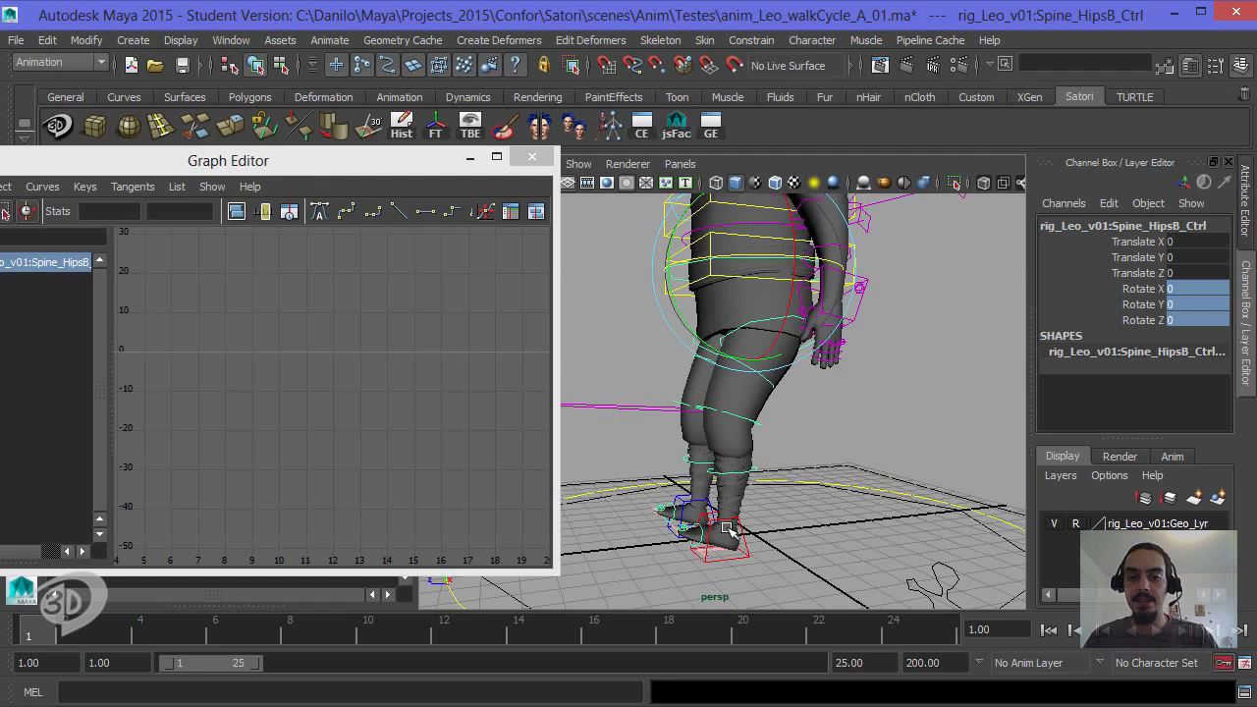
{"action": "left_click_drag", "start_coordinate": [786, 399], "coordinate": [775, 254], "text": "alt"}
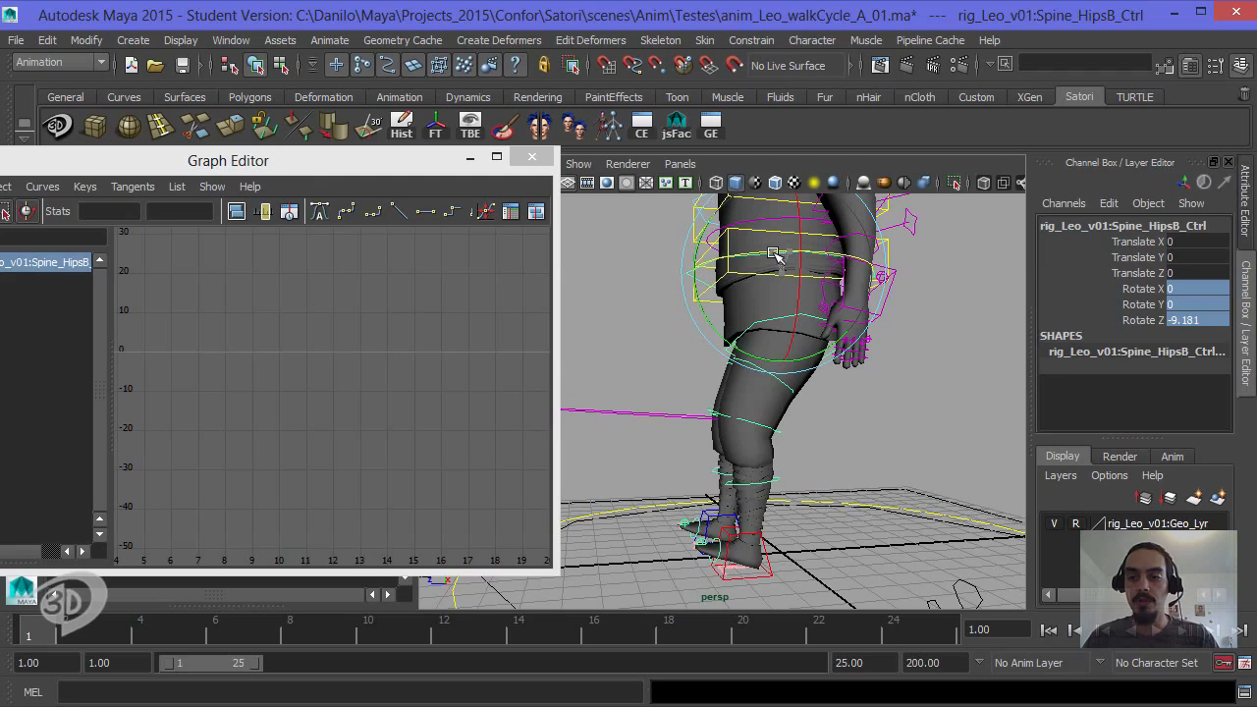
{"action": "left_click", "coordinate": [1197, 320]}
{"action": "type", "text": "-"}
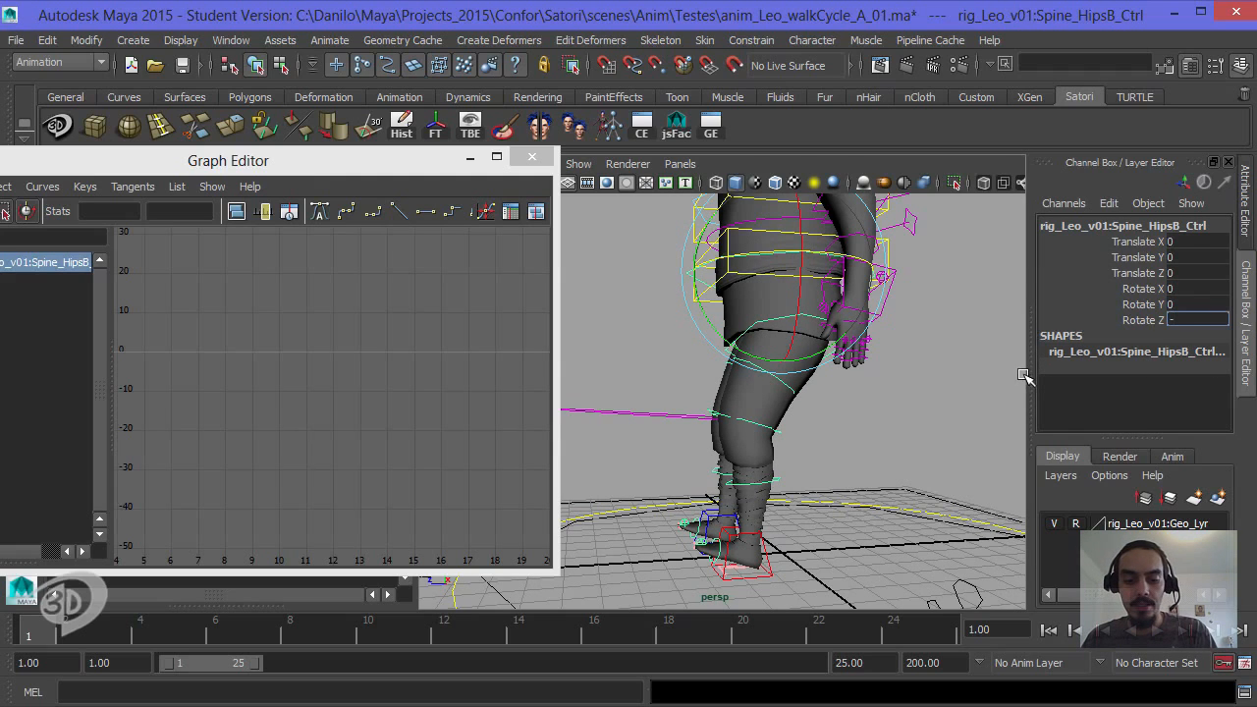
{"action": "type", "text": "9"}
{"action": "key", "text": "Return"}
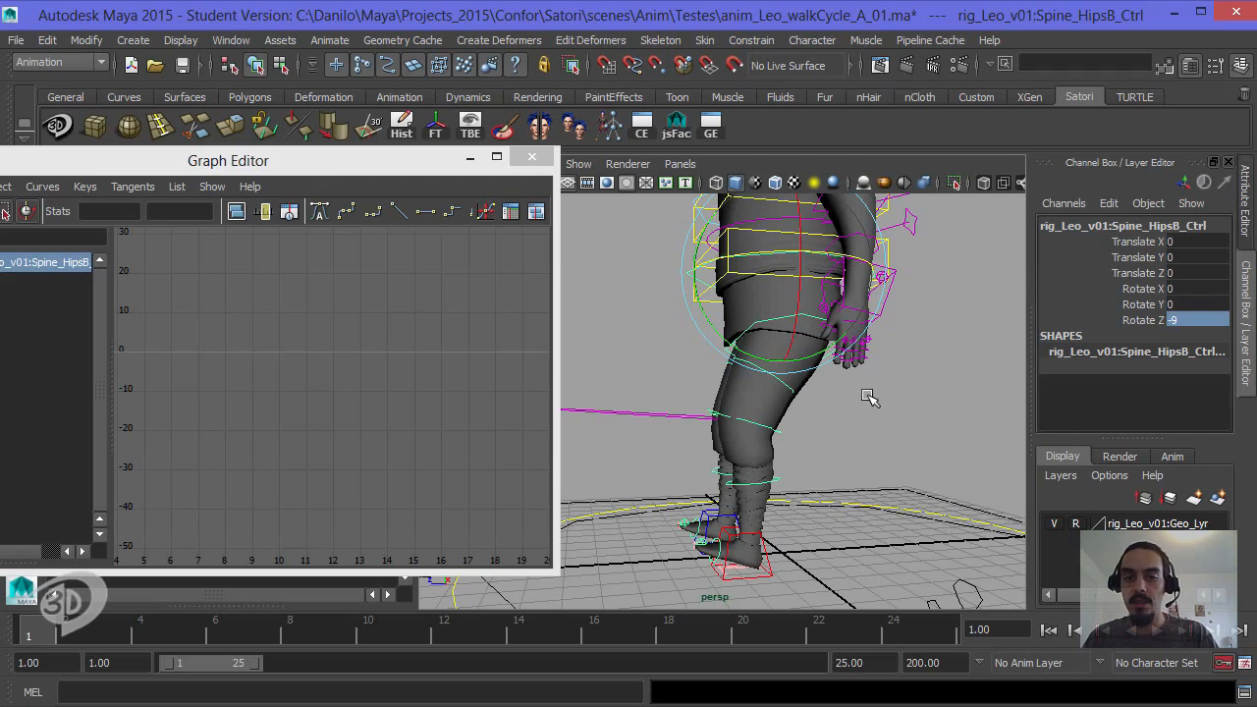
Step: Key only the hips control's Rotate Z channel at frame 1, and key the same pose at frame 25
{"action": "left_click_drag", "start_coordinate": [868, 397], "coordinate": [833, 416], "text": "alt"}
{"action": "left_click", "coordinate": [1143, 319]}
{"action": "right_click", "coordinate": [1145, 319]}
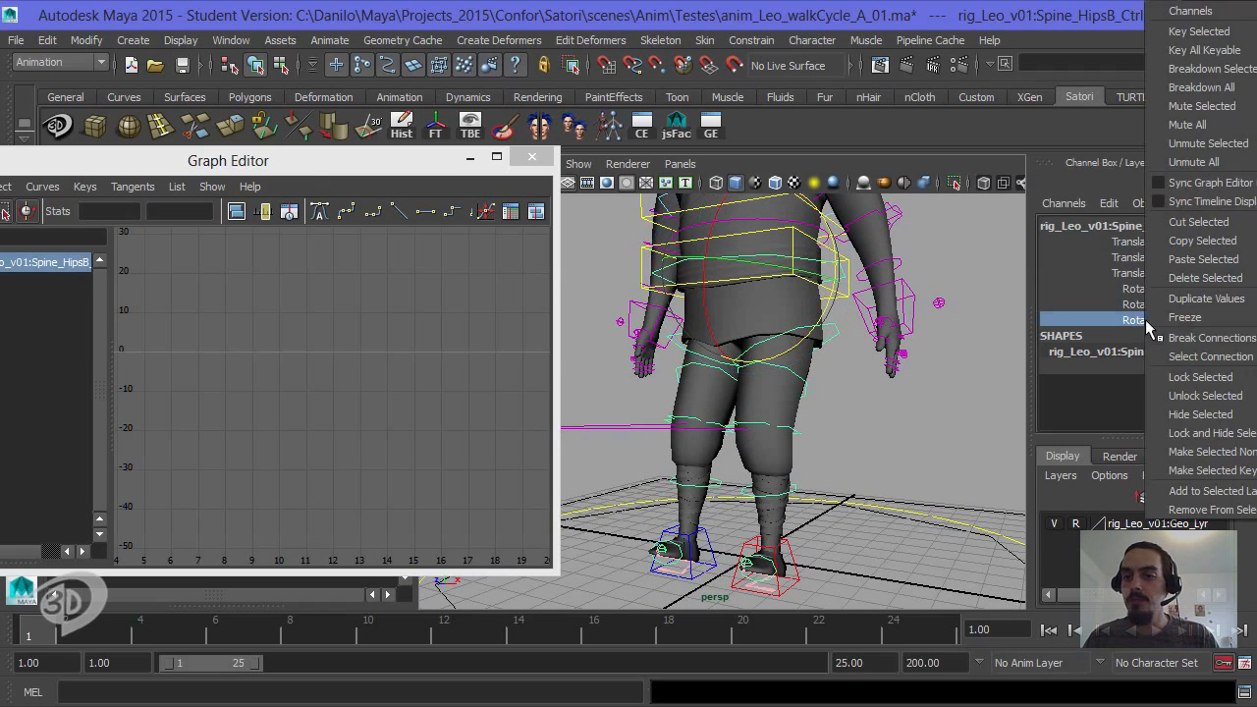
{"action": "left_click", "coordinate": [1154, 50]}
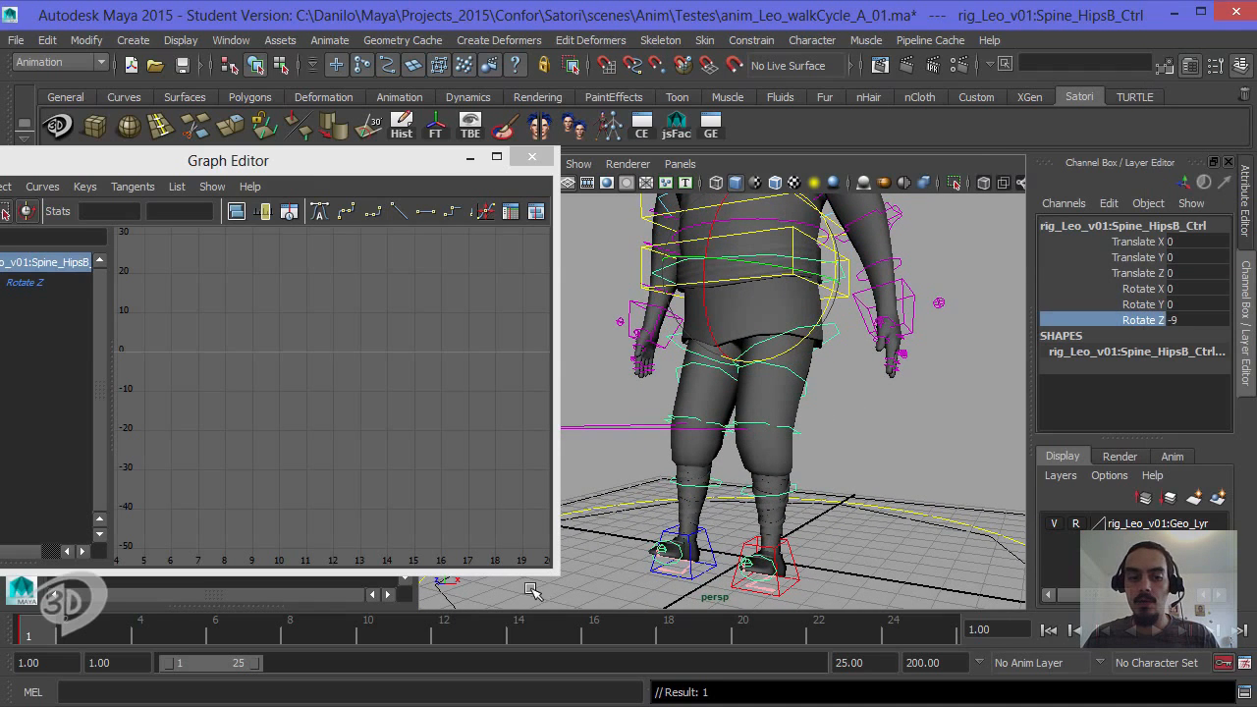
{"action": "left_click", "coordinate": [949, 635]}
{"action": "right_click", "coordinate": [1151, 322]}
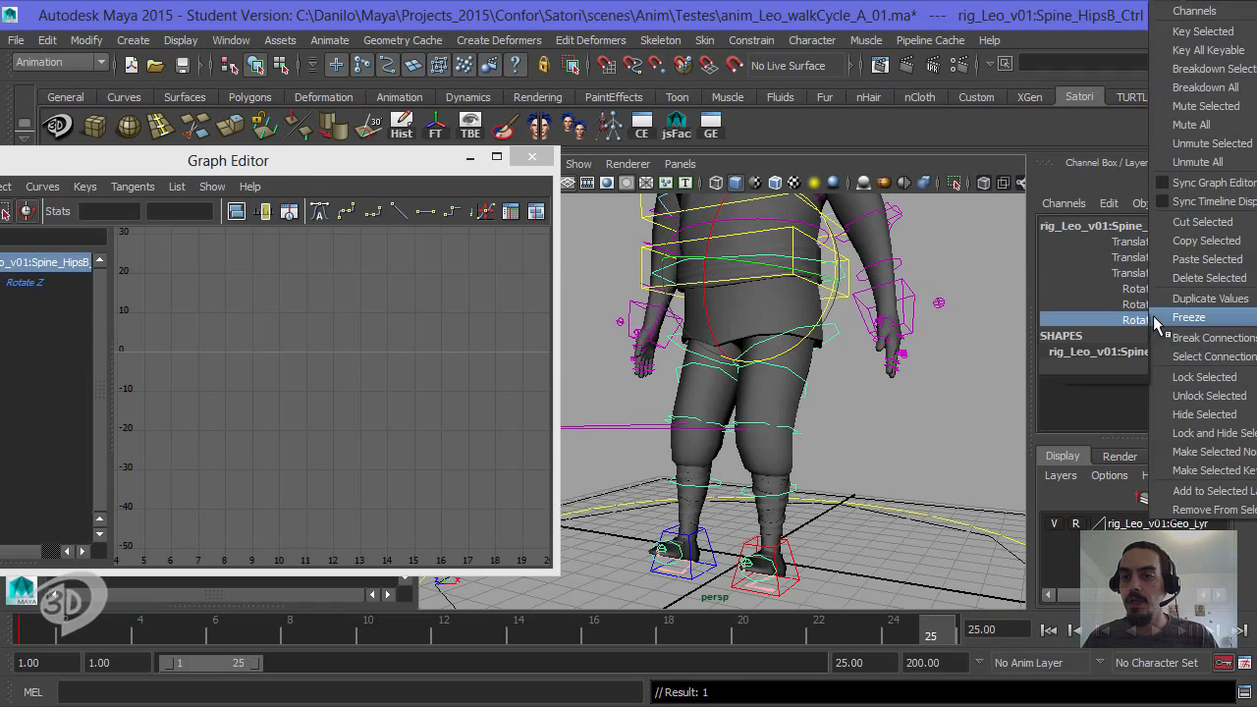
{"action": "left_click", "coordinate": [1200, 31]}
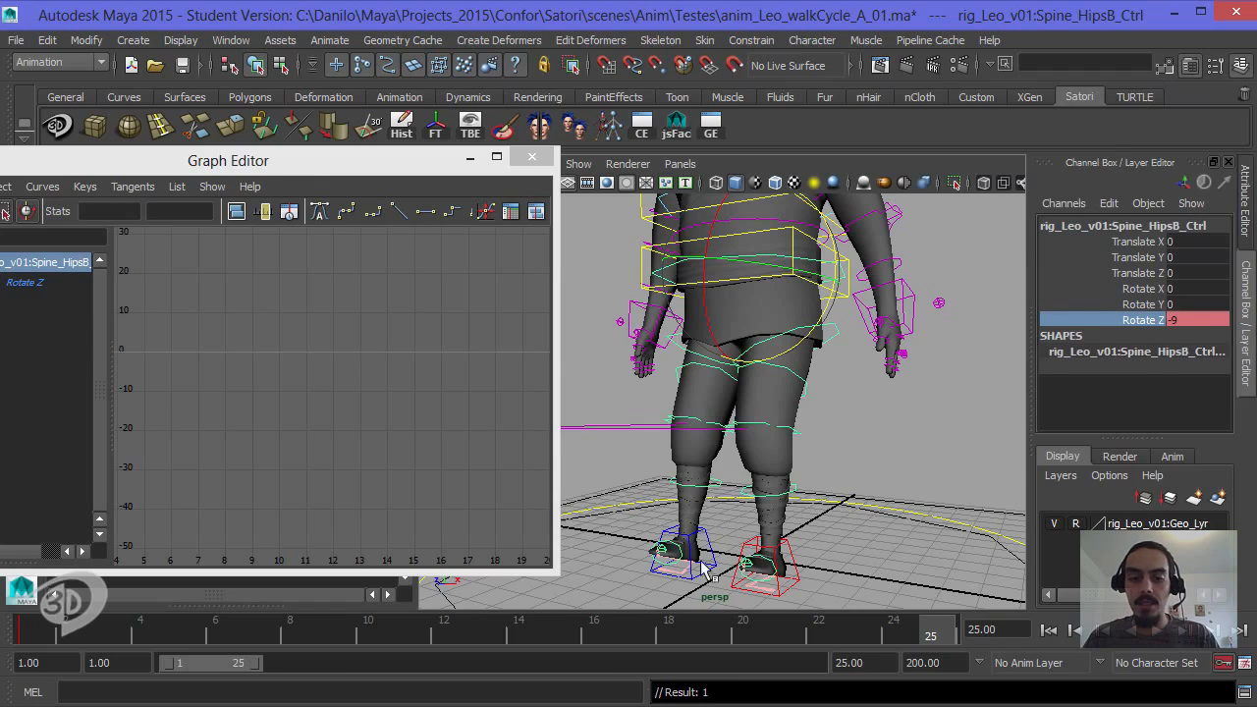
Step: At frame 13, set the hips control's Rotate Z to 9 and key only that channel
{"action": "left_click", "coordinate": [515, 631]}
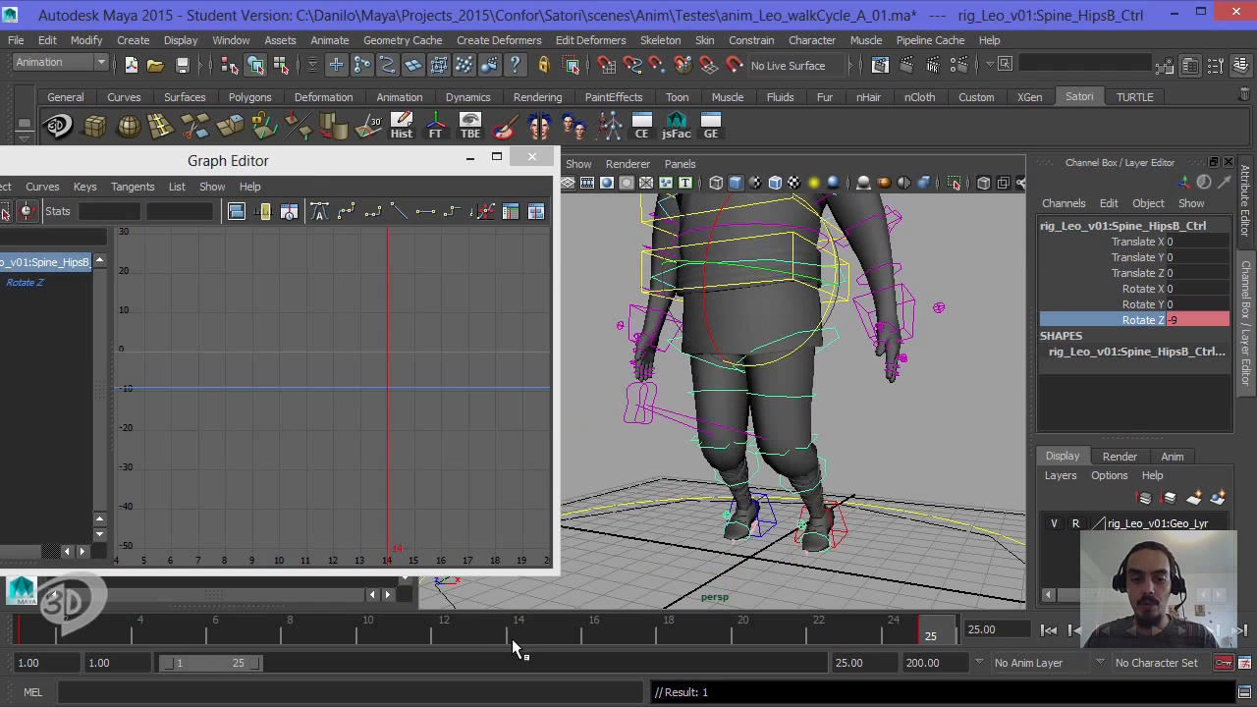
{"action": "left_click_drag", "start_coordinate": [821, 384], "coordinate": [679, 371], "text": "alt"}
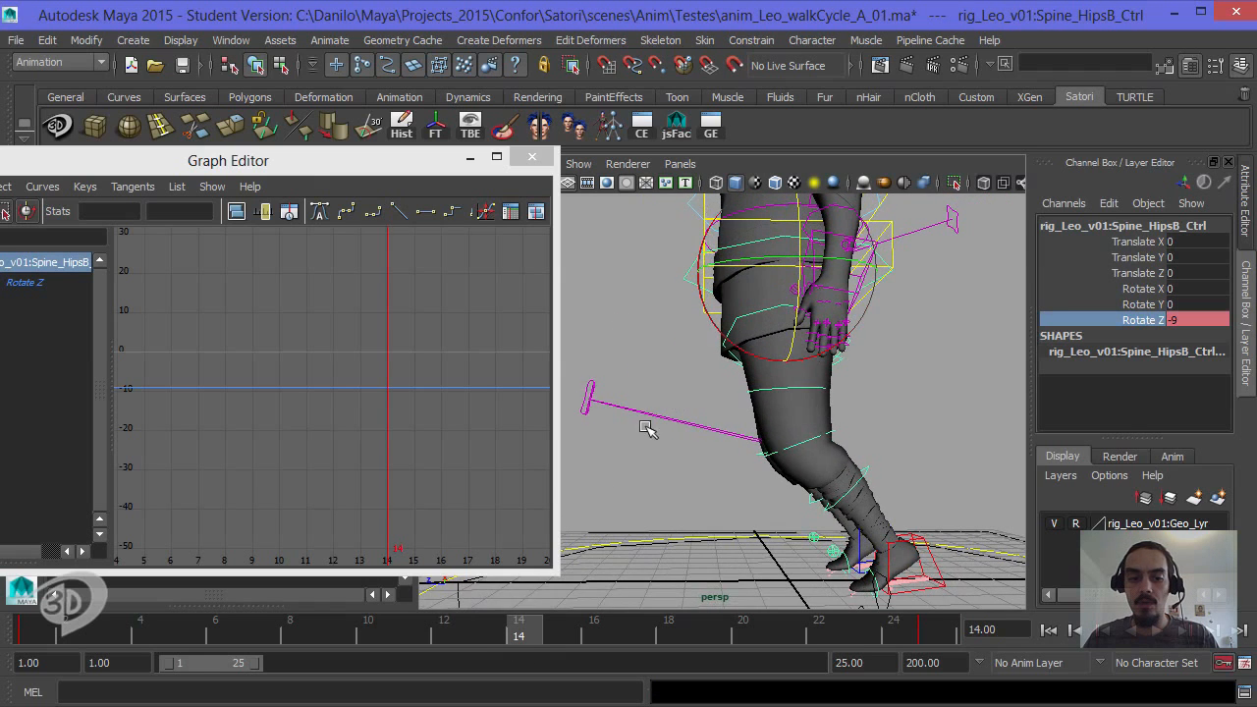
{"action": "left_click_drag", "start_coordinate": [496, 631], "coordinate": [547, 634]}
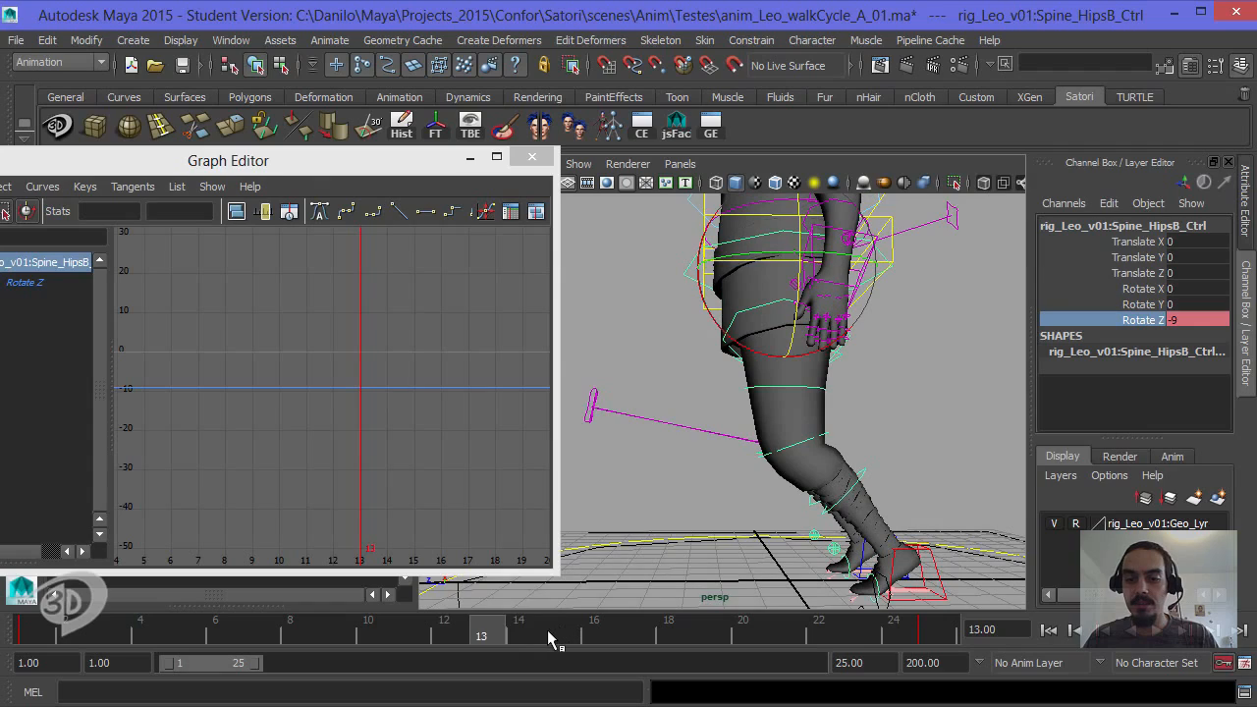
{"action": "left_click_drag", "start_coordinate": [761, 469], "coordinate": [703, 469], "text": "alt"}
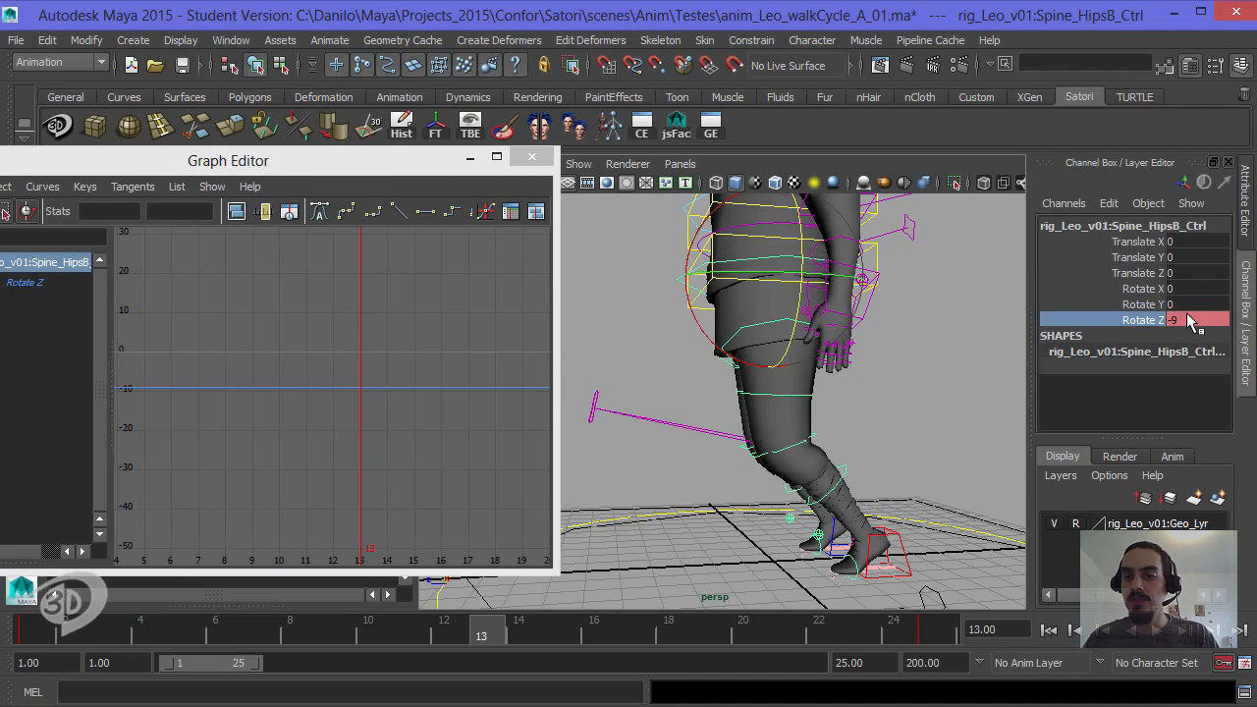
{"action": "left_click", "coordinate": [1195, 320]}
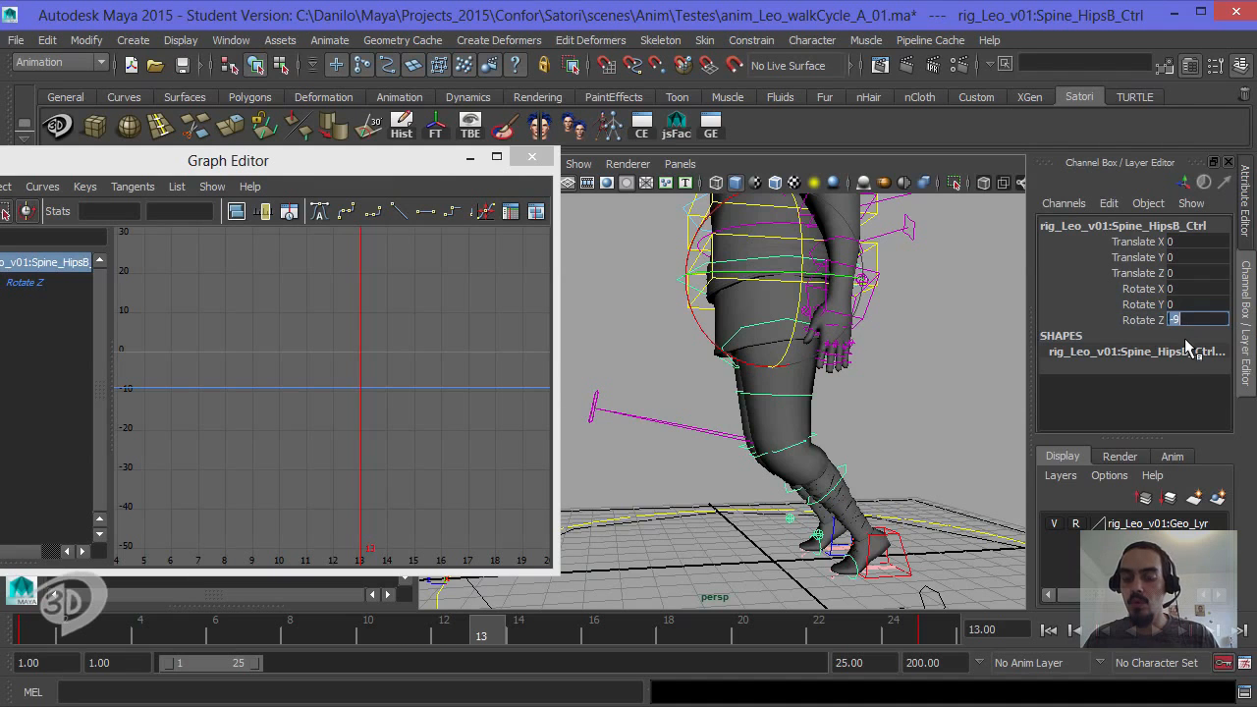
{"action": "key", "text": "Return"}
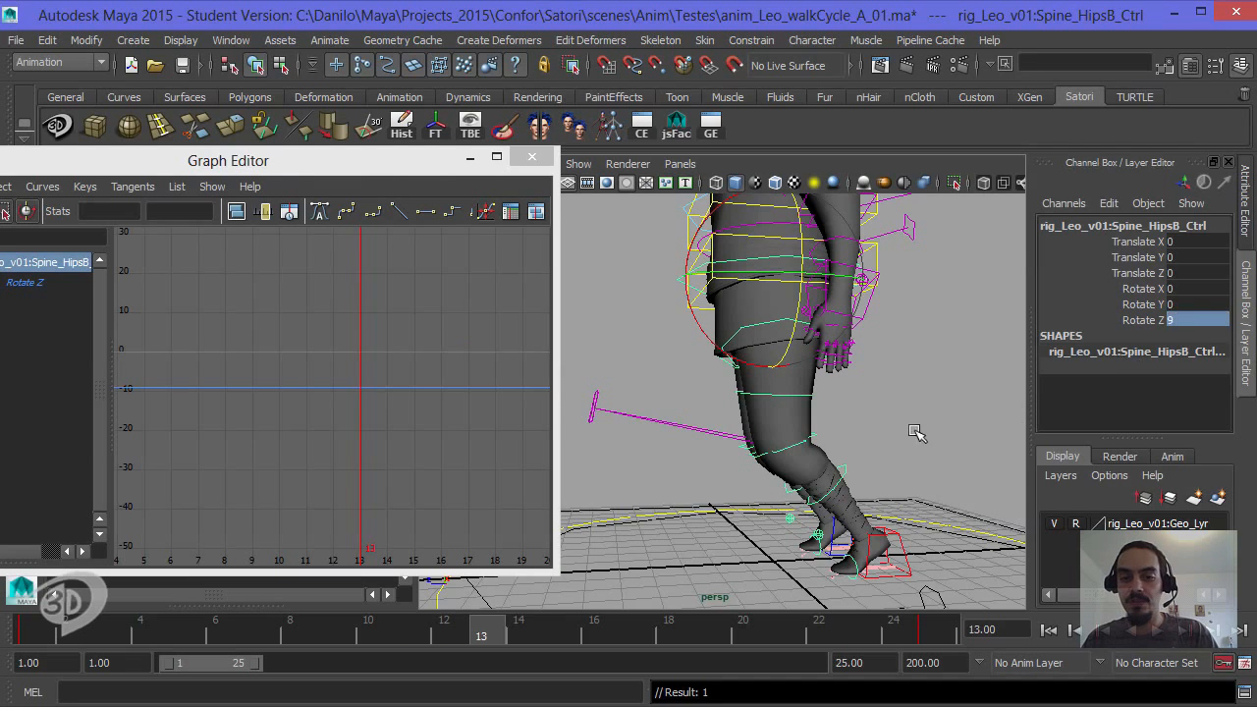
{"action": "left_click", "coordinate": [1150, 321]}
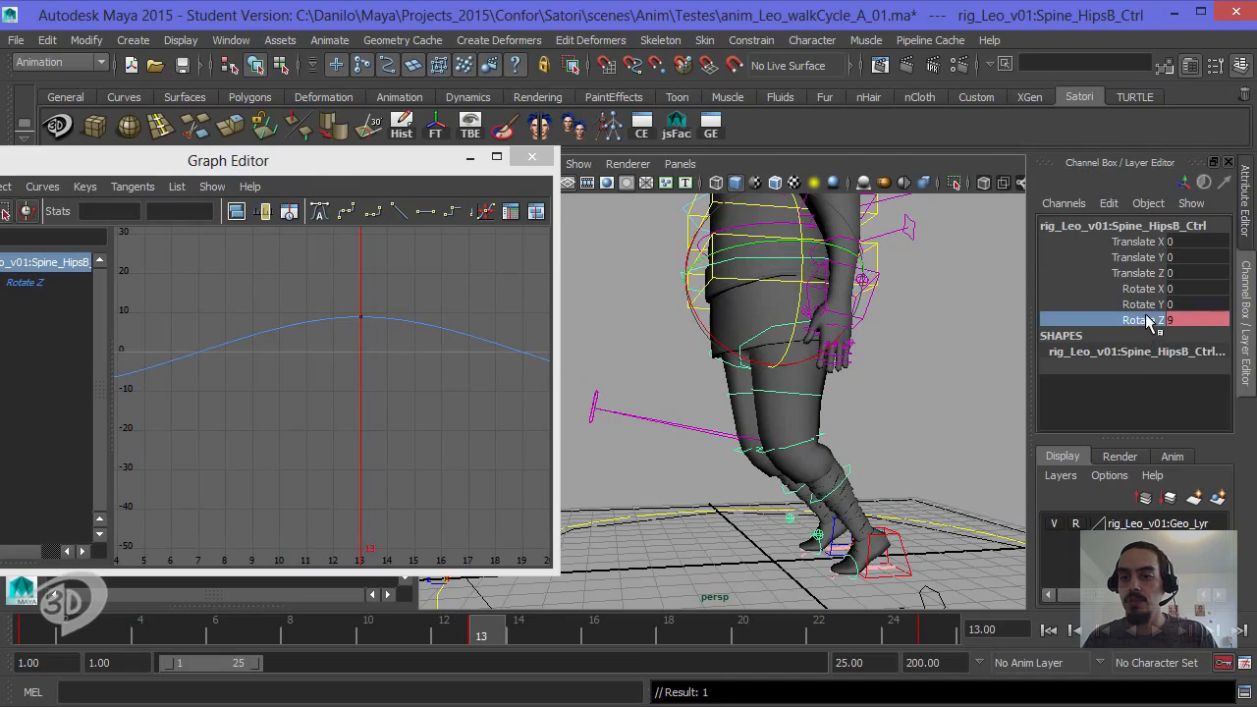
{"action": "right_click", "coordinate": [1151, 322]}
{"action": "left_click", "coordinate": [1201, 32]}
Step: Play back the walk to examine the hip twist, inspect the frame 13 pose, and frame the whole Rotate Z curve in the graph
{"action": "left_click_drag", "start_coordinate": [794, 408], "coordinate": [764, 316], "text": "alt"}
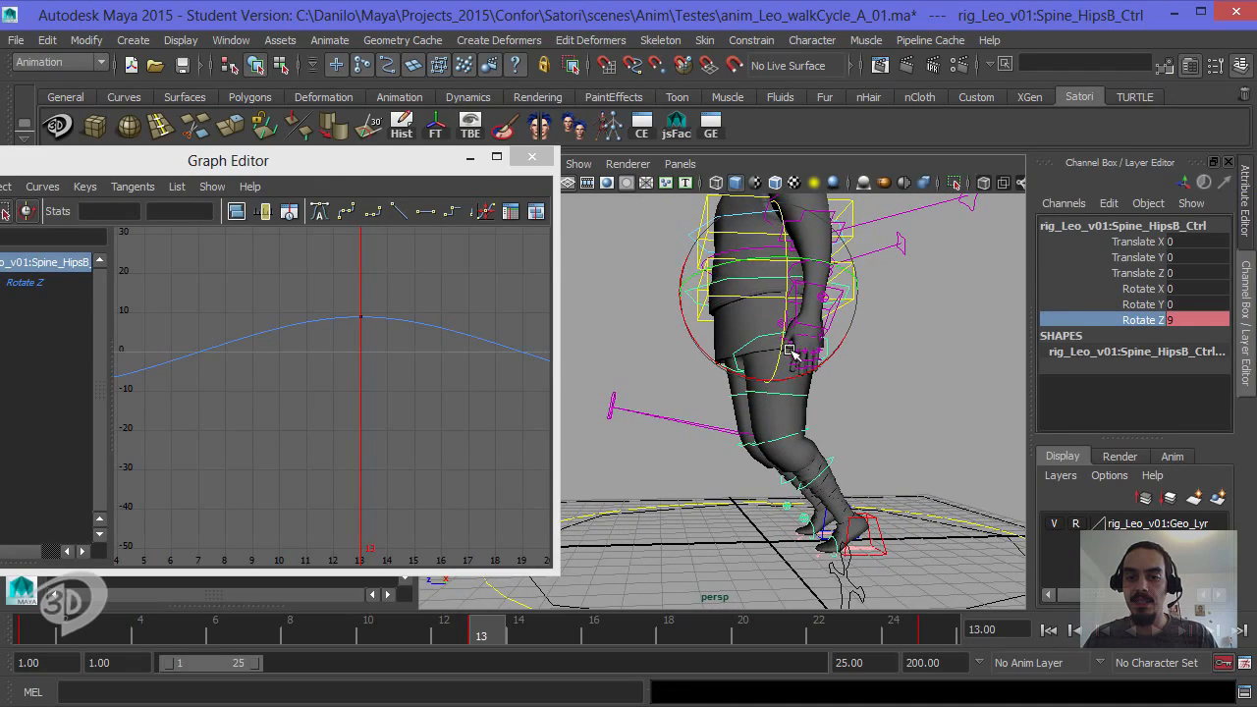
{"action": "key", "text": "alt+v"}
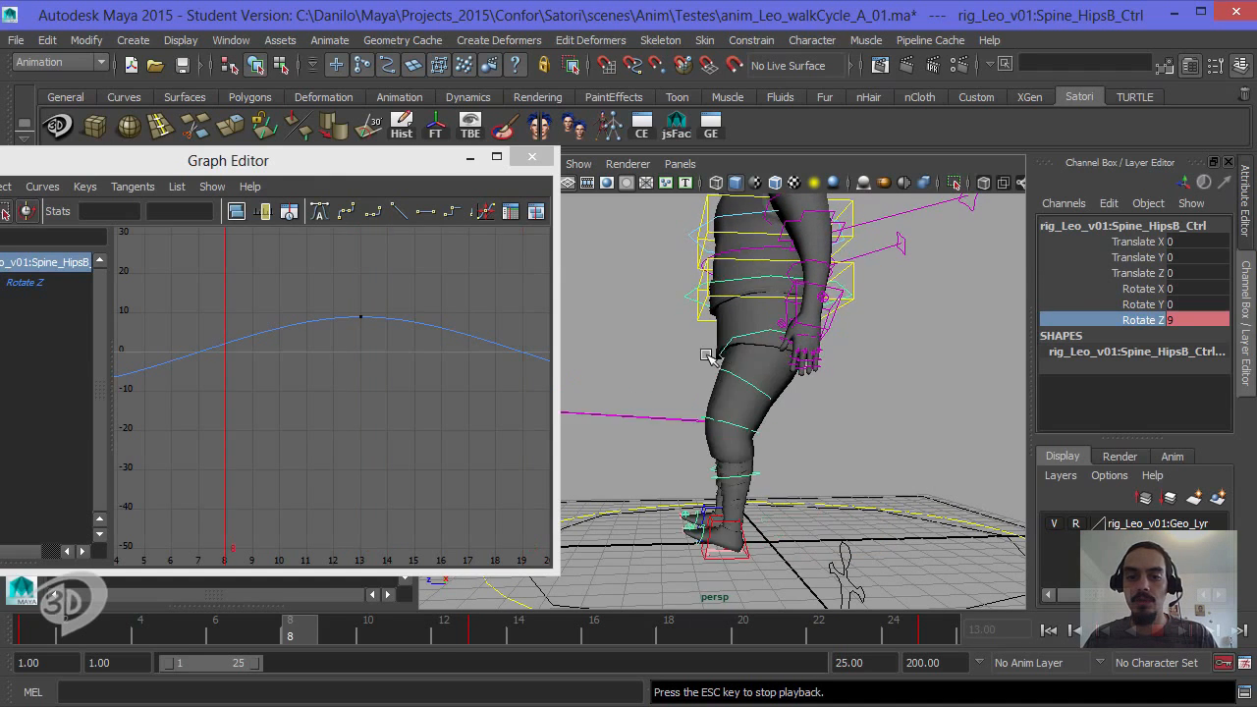
{"action": "key", "text": "Escape"}
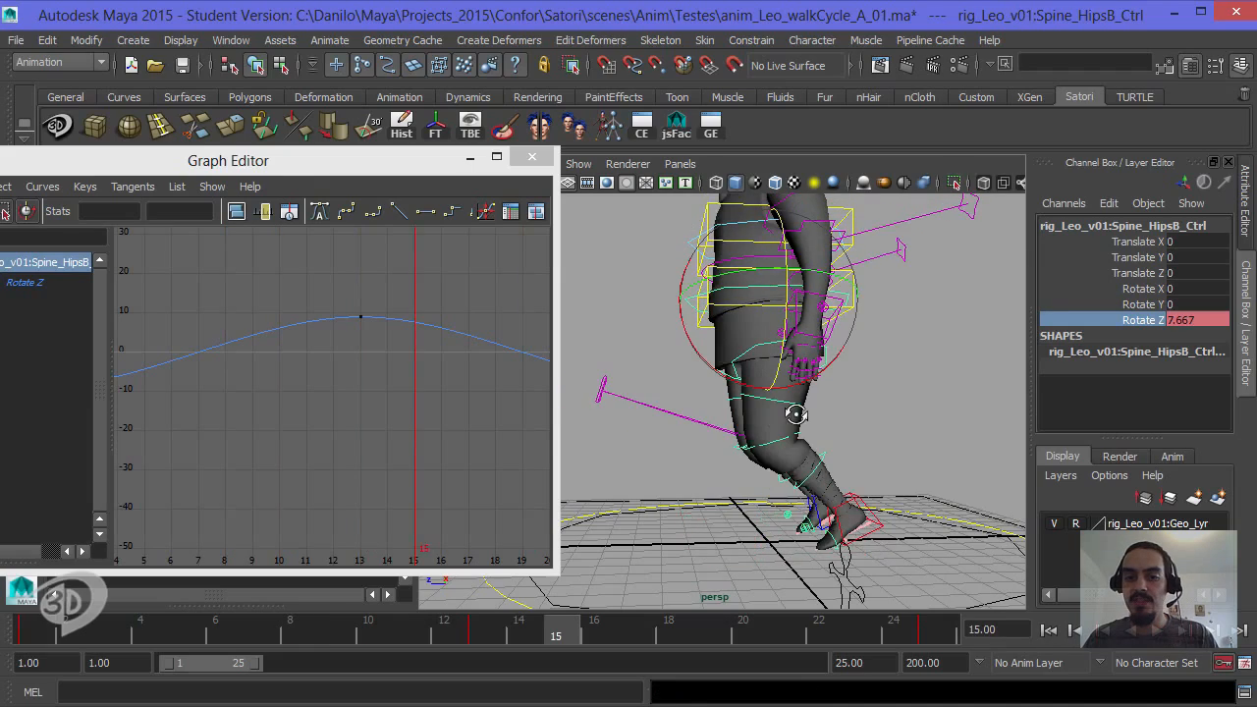
{"action": "left_click_drag", "start_coordinate": [794, 416], "coordinate": [953, 396], "text": "alt"}
{"action": "left_click", "coordinate": [487, 637]}
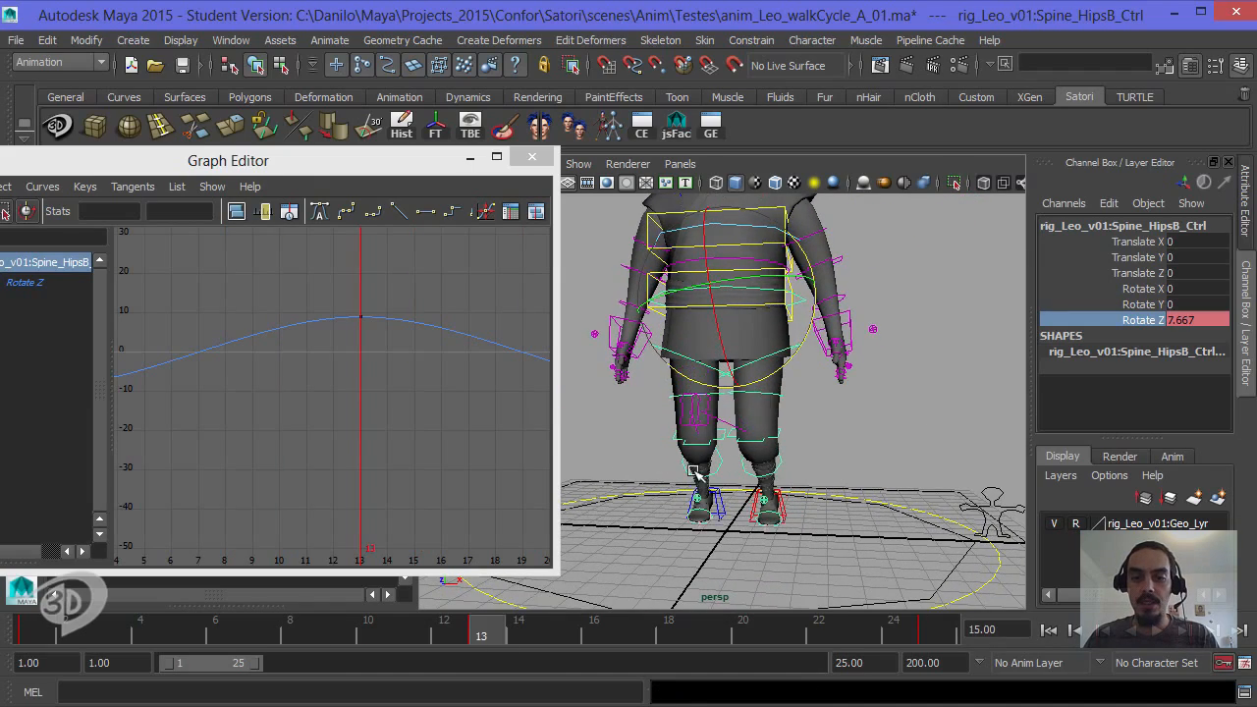
{"action": "mouse_move", "coordinate": [772, 397]}
{"action": "left_mouse_down", "text": "alt"}
{"action": "mouse_move", "coordinate": [821, 403]}
{"action": "mouse_move", "coordinate": [796, 408]}
{"action": "mouse_move", "coordinate": [786, 380]}
{"action": "left_mouse_up", "text": "alt"}
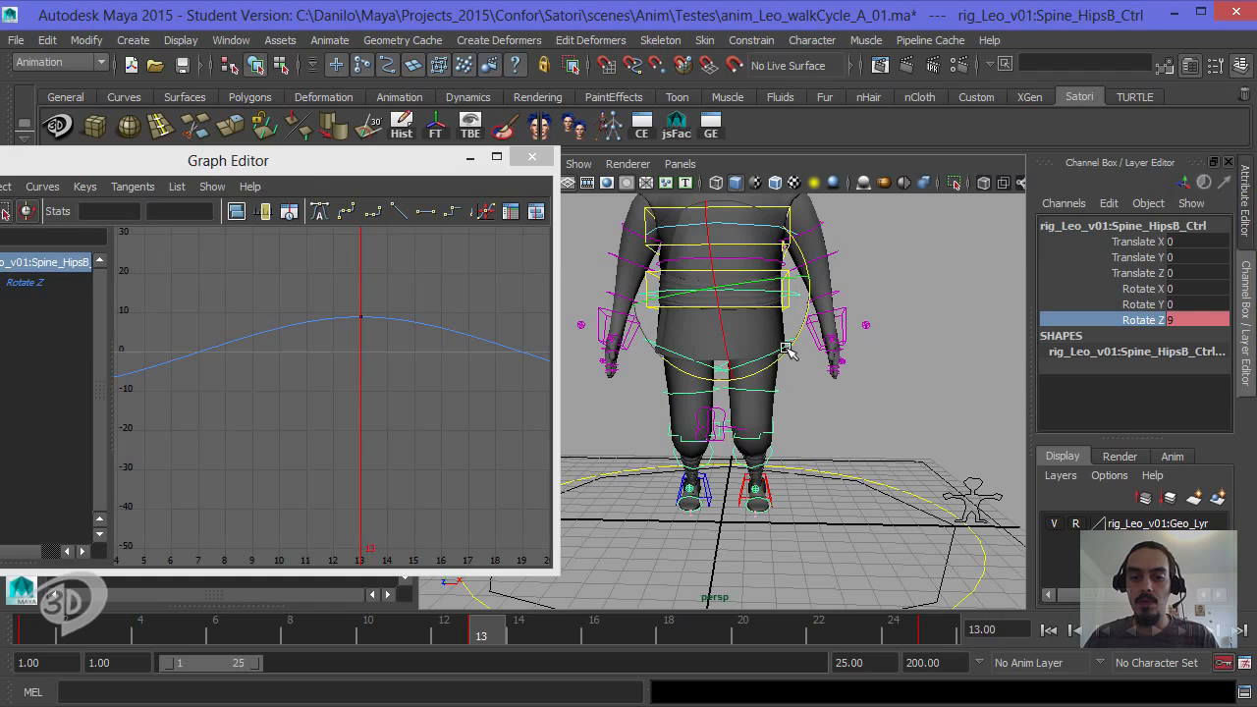
{"action": "left_click_drag", "start_coordinate": [871, 377], "coordinate": [674, 371], "text": "alt"}
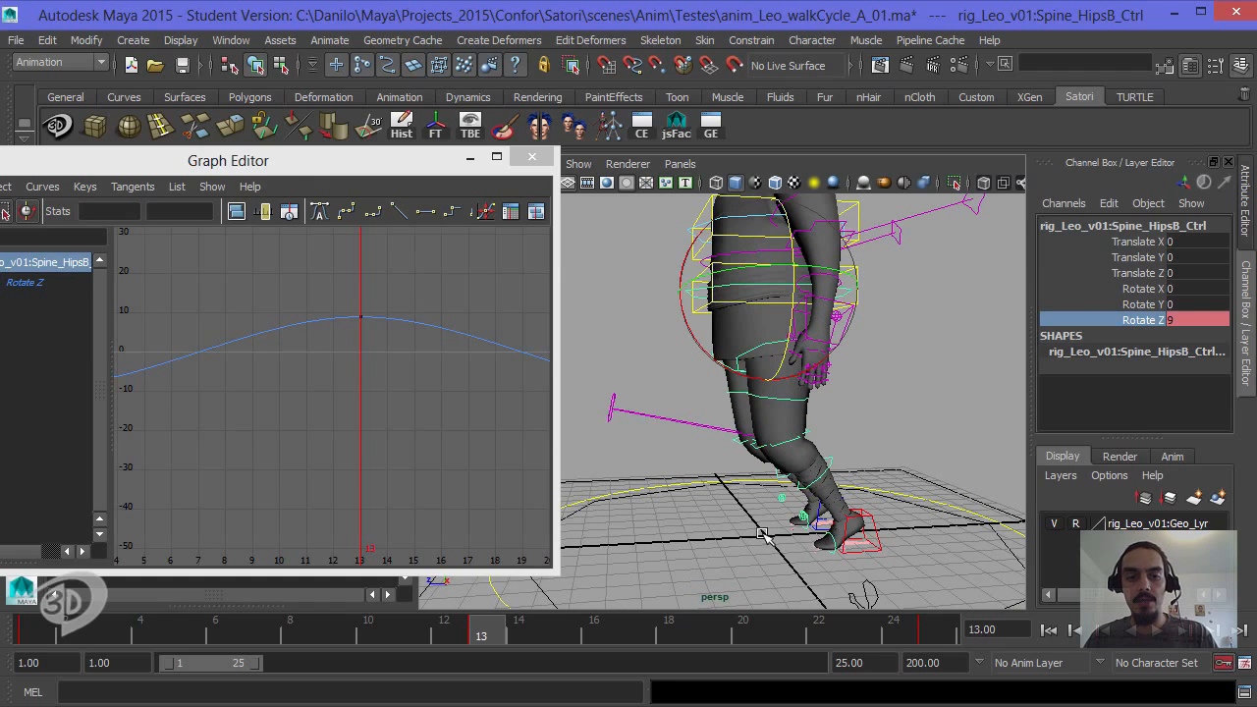
{"action": "right_click_drag", "start_coordinate": [465, 455], "coordinate": [364, 414], "text": "alt"}
{"action": "key", "text": "f"}
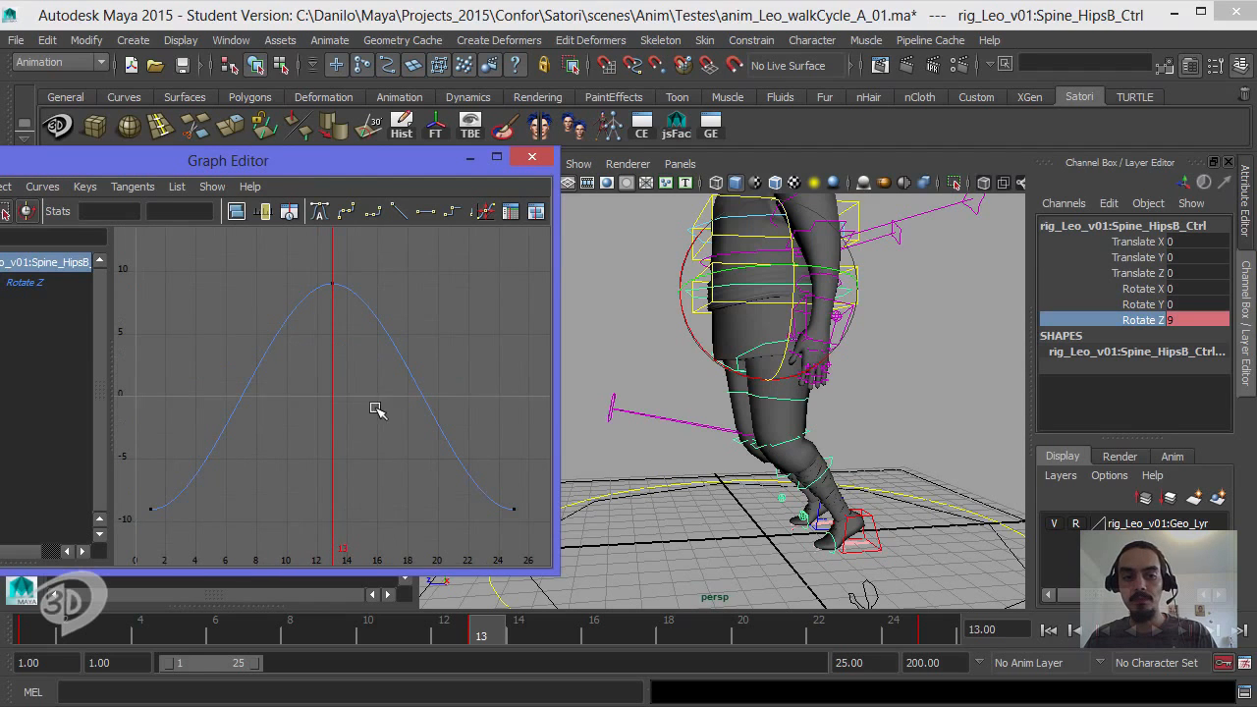
Step: Try tilting the hips control sideways on Rotate X at frame 13, and undo the tilt
{"action": "left_click_drag", "start_coordinate": [890, 480], "coordinate": [855, 462], "text": "alt"}
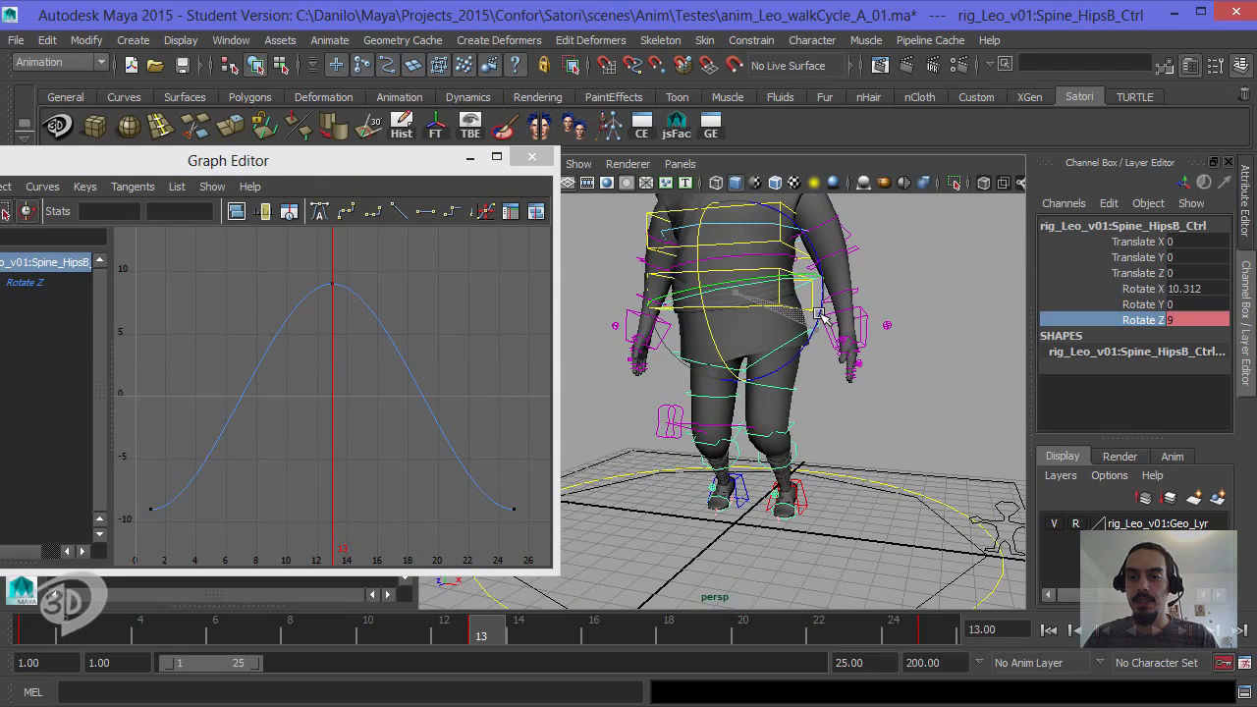
{"action": "mouse_move", "coordinate": [823, 334]}
{"action": "middle_mouse_down"}
{"action": "mouse_move", "coordinate": [813, 352]}
{"action": "mouse_move", "coordinate": [825, 356]}
{"action": "middle_mouse_up"}
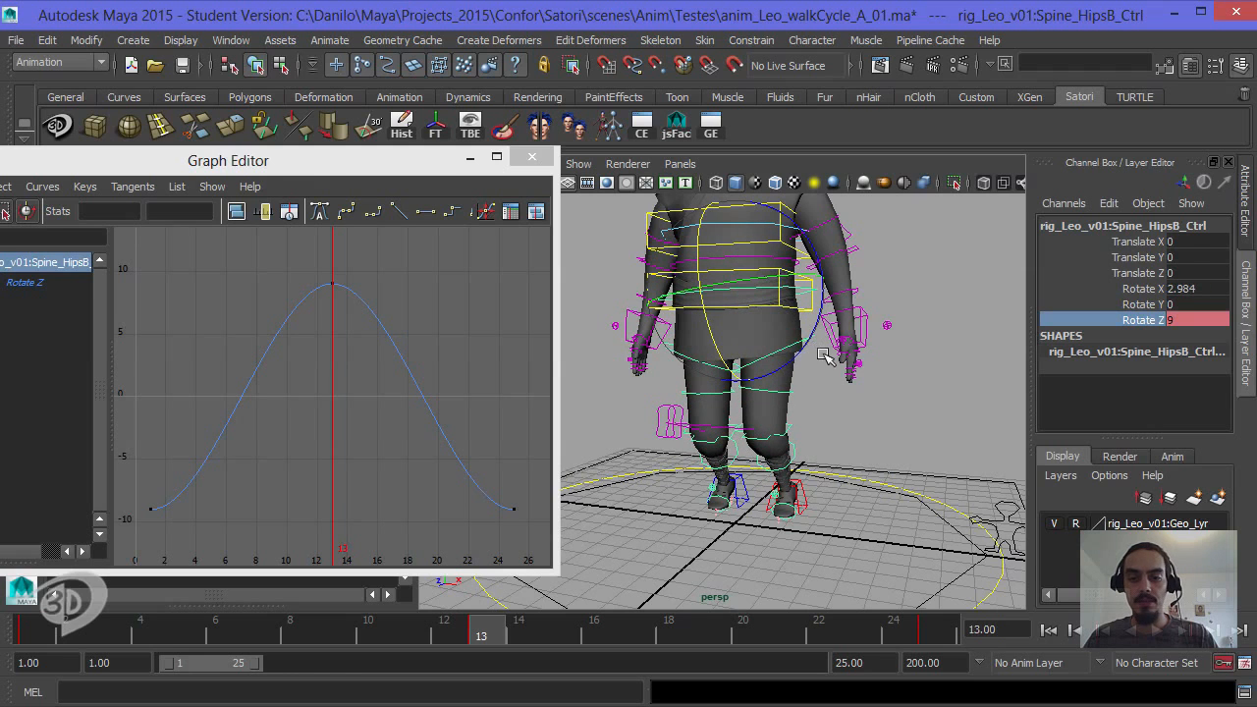
{"action": "key", "text": "ctrl+z"}
{"action": "key", "text": "ctrl+z"}
{"action": "key", "text": "ctrl+z"}
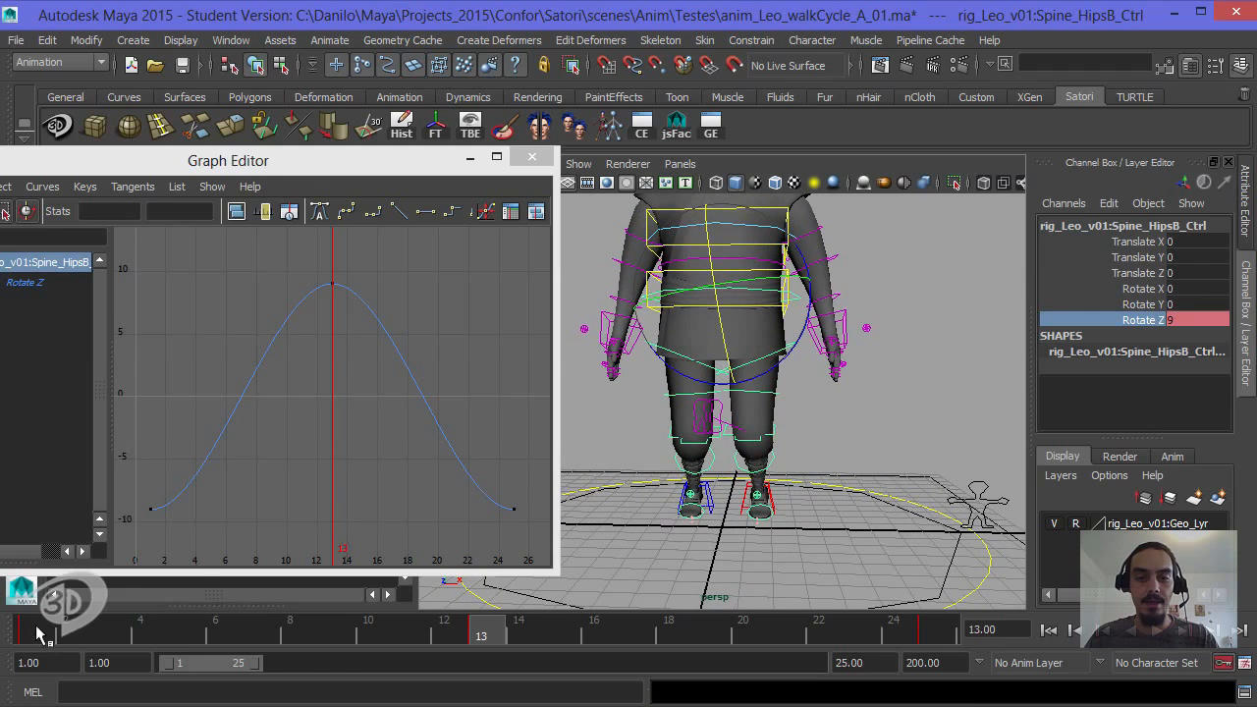
Step: At frame 1, key only the hips control's Rotate X channel at 0
{"action": "left_click", "coordinate": [37, 634]}
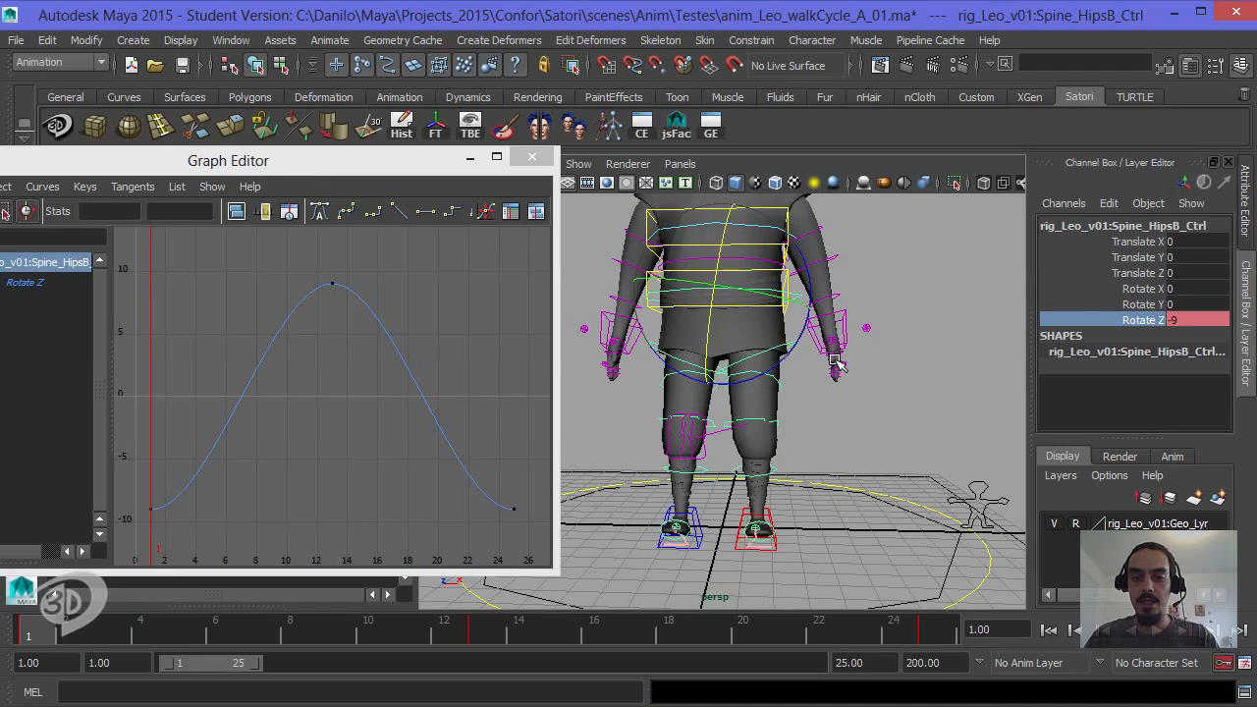
{"action": "left_click_drag", "start_coordinate": [839, 365], "coordinate": [788, 375], "text": "alt"}
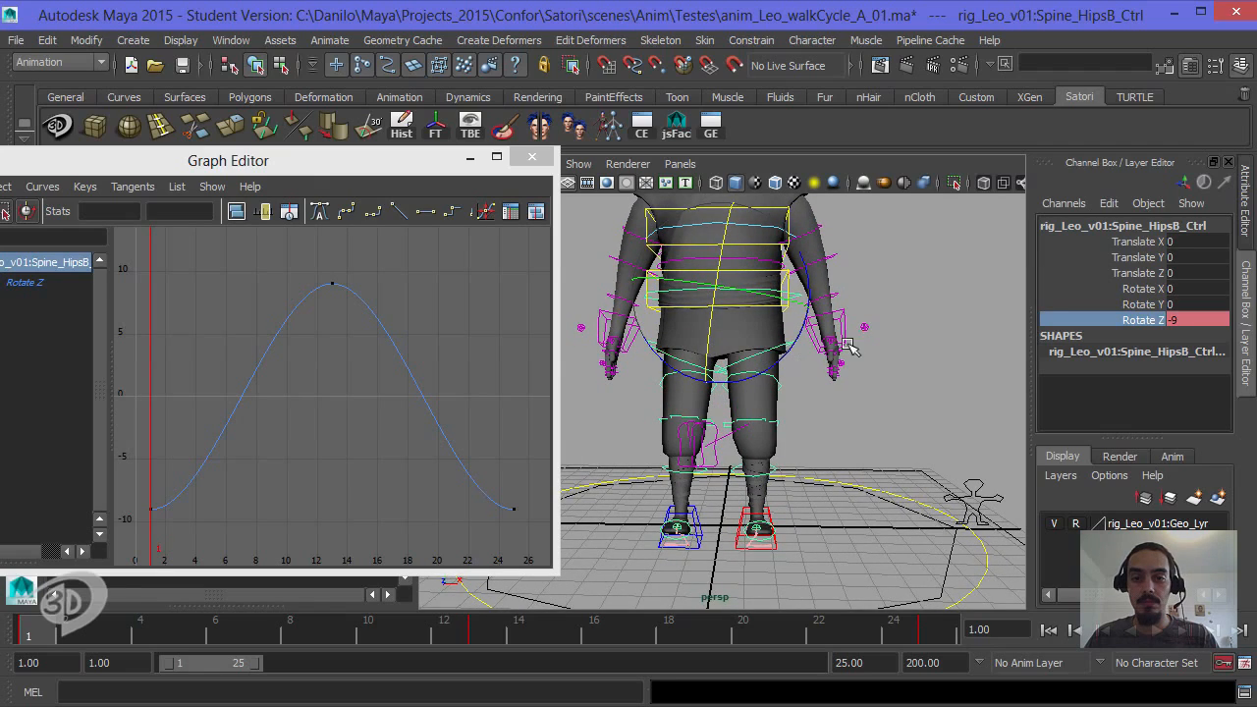
{"action": "left_click_drag", "start_coordinate": [850, 345], "coordinate": [945, 329], "text": "alt"}
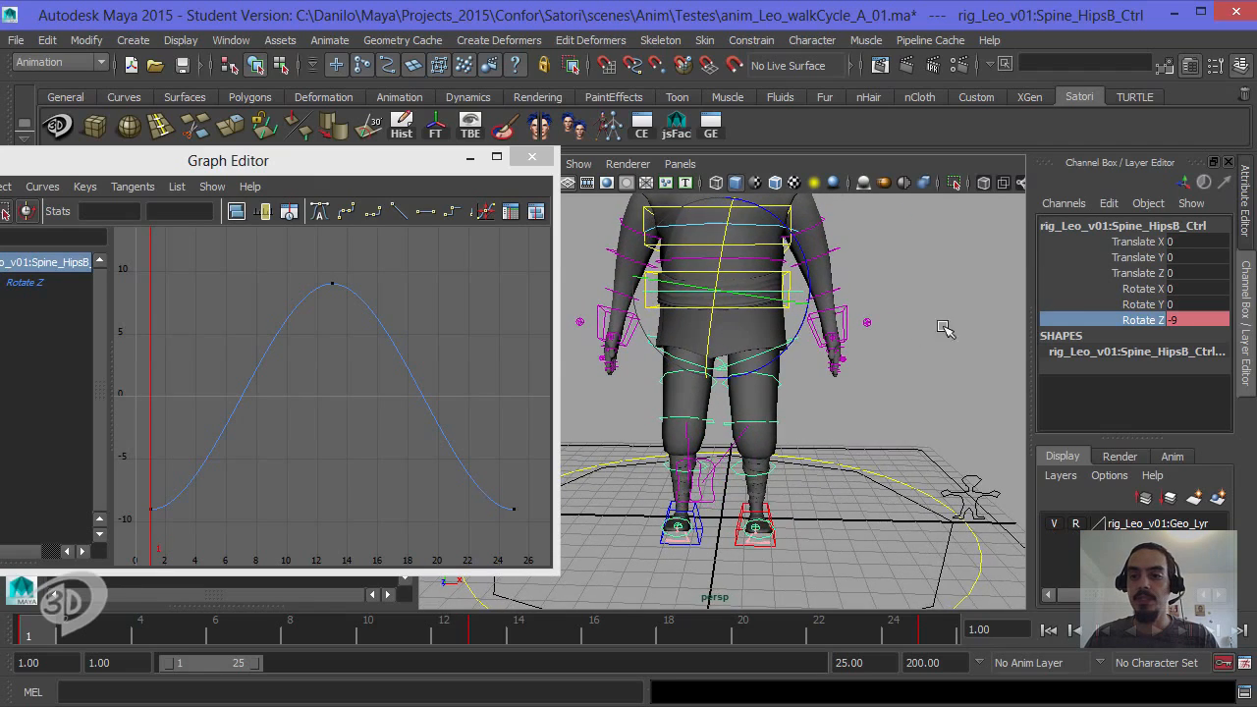
{"action": "left_click", "coordinate": [1142, 289]}
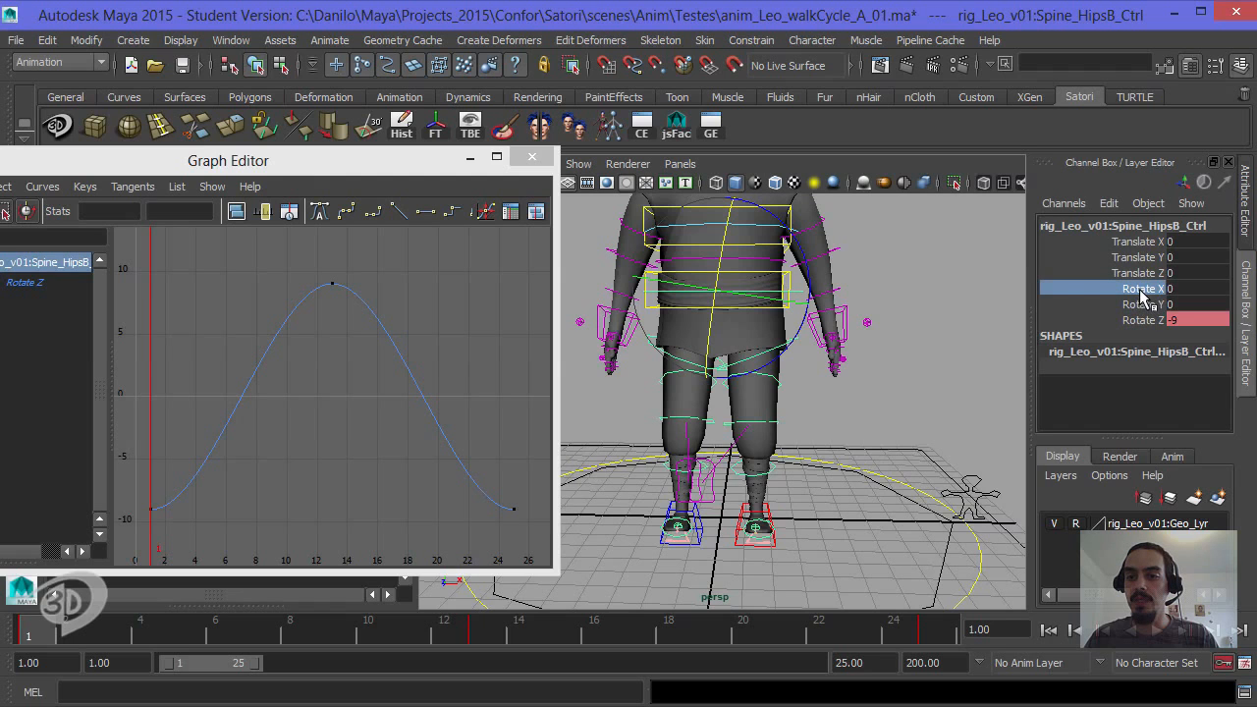
{"action": "left_click_drag", "start_coordinate": [988, 322], "coordinate": [810, 248], "text": "alt"}
{"action": "key", "text": "ctrl+z"}
{"action": "left_click_drag", "start_coordinate": [862, 300], "coordinate": [923, 326], "text": "alt"}
{"action": "right_click", "coordinate": [906, 283], "text": "ctrl+shift"}
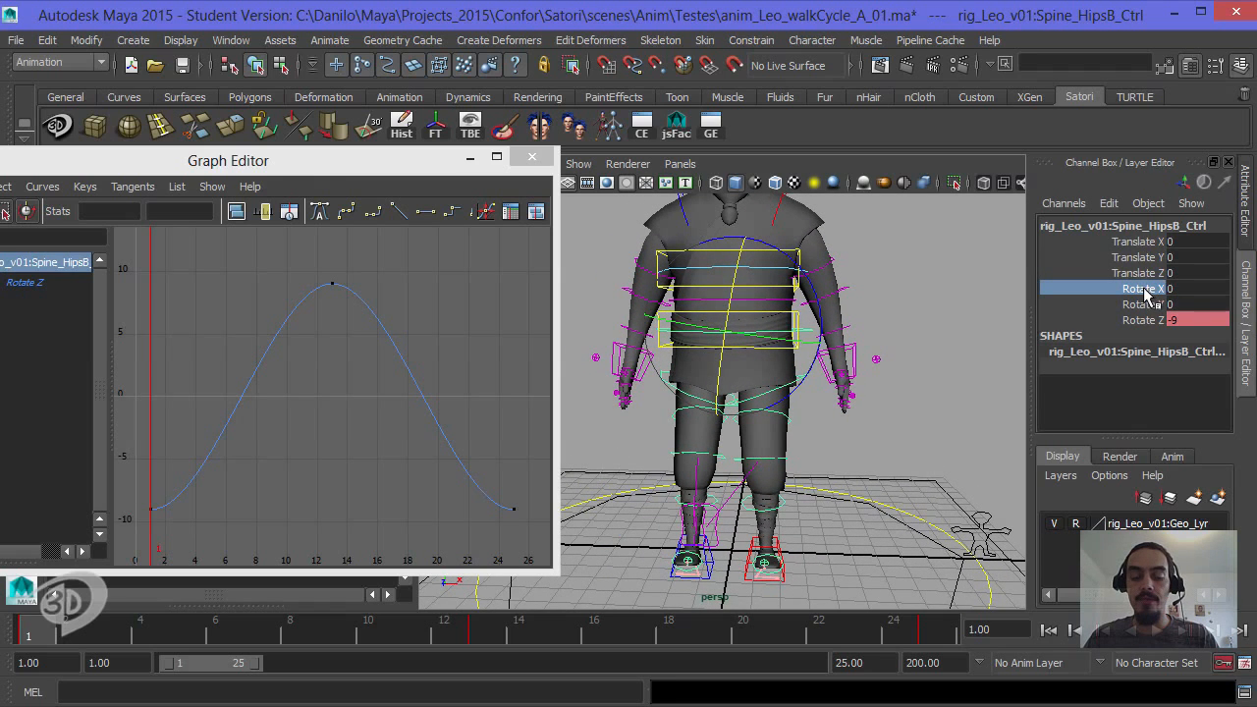
{"action": "right_click", "coordinate": [1145, 290]}
{"action": "left_click", "coordinate": [1159, 45]}
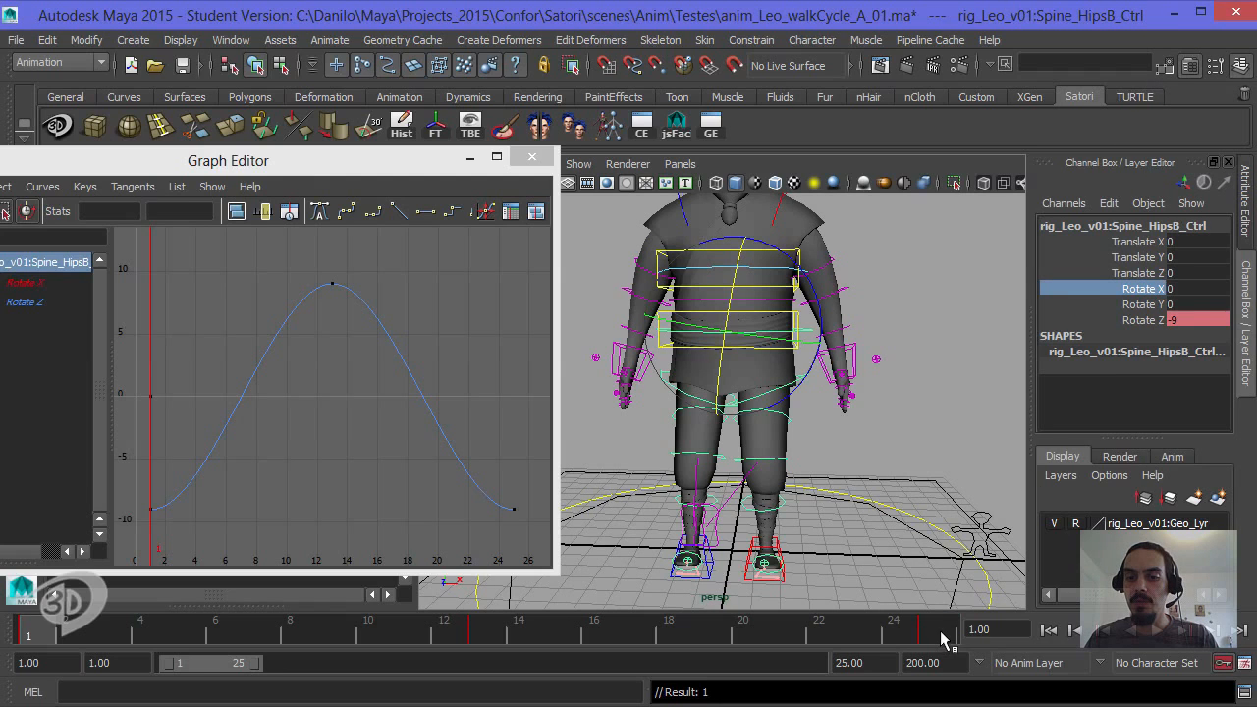
Step: At frame 25, undo the mistaken keying of all channels and key only the hips control's Rotate X at 0
{"action": "left_click", "coordinate": [945, 634]}
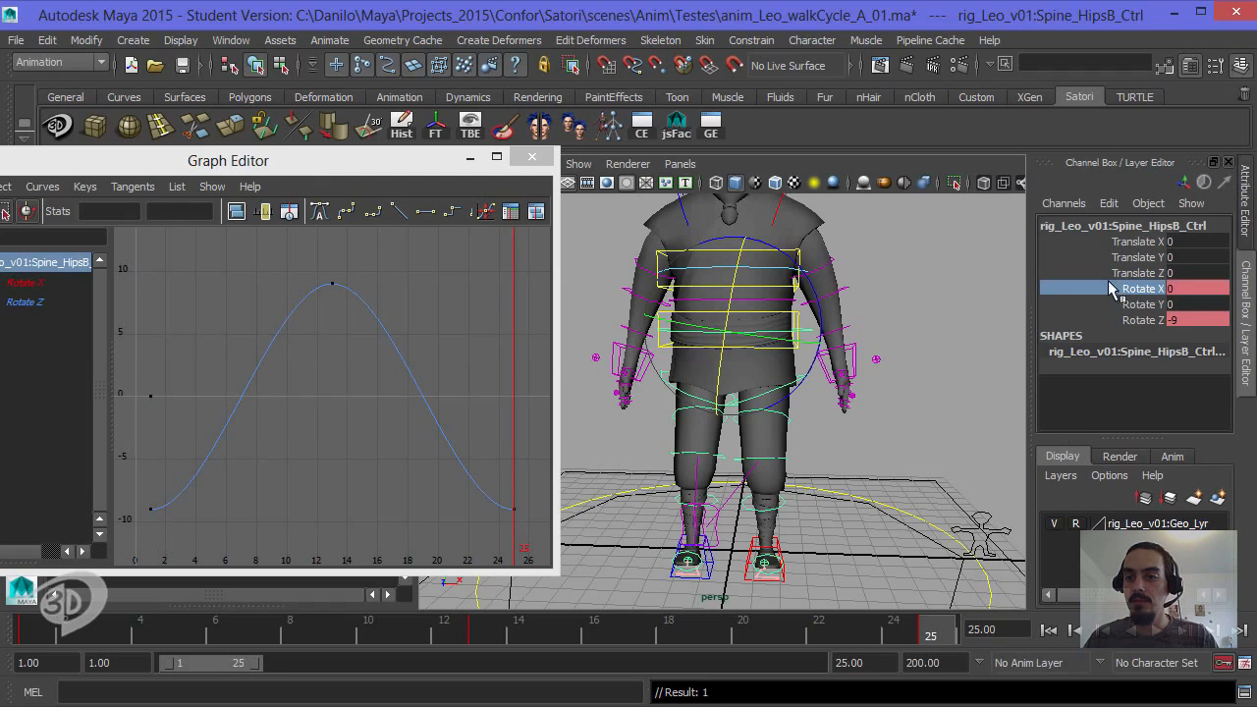
{"action": "right_click", "coordinate": [1139, 294]}
{"action": "left_click", "coordinate": [1169, 47]}
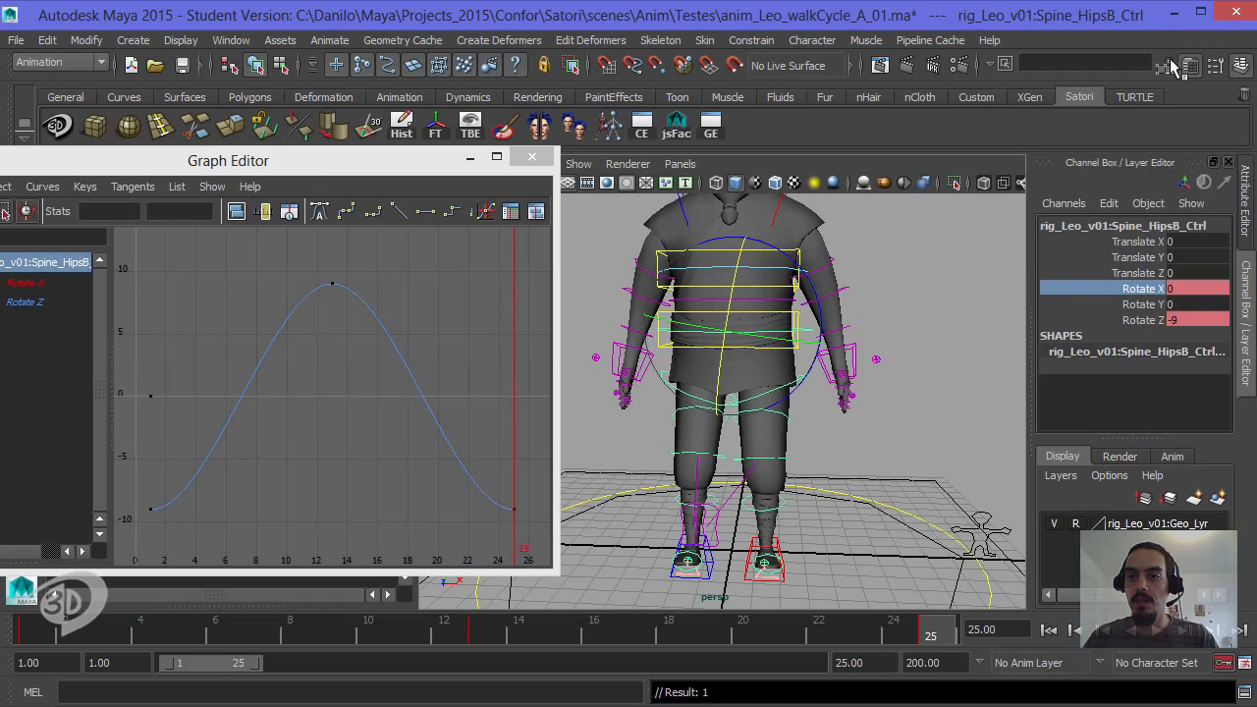
{"action": "key", "text": "ctrl+z"}
{"action": "right_click", "coordinate": [1147, 297]}
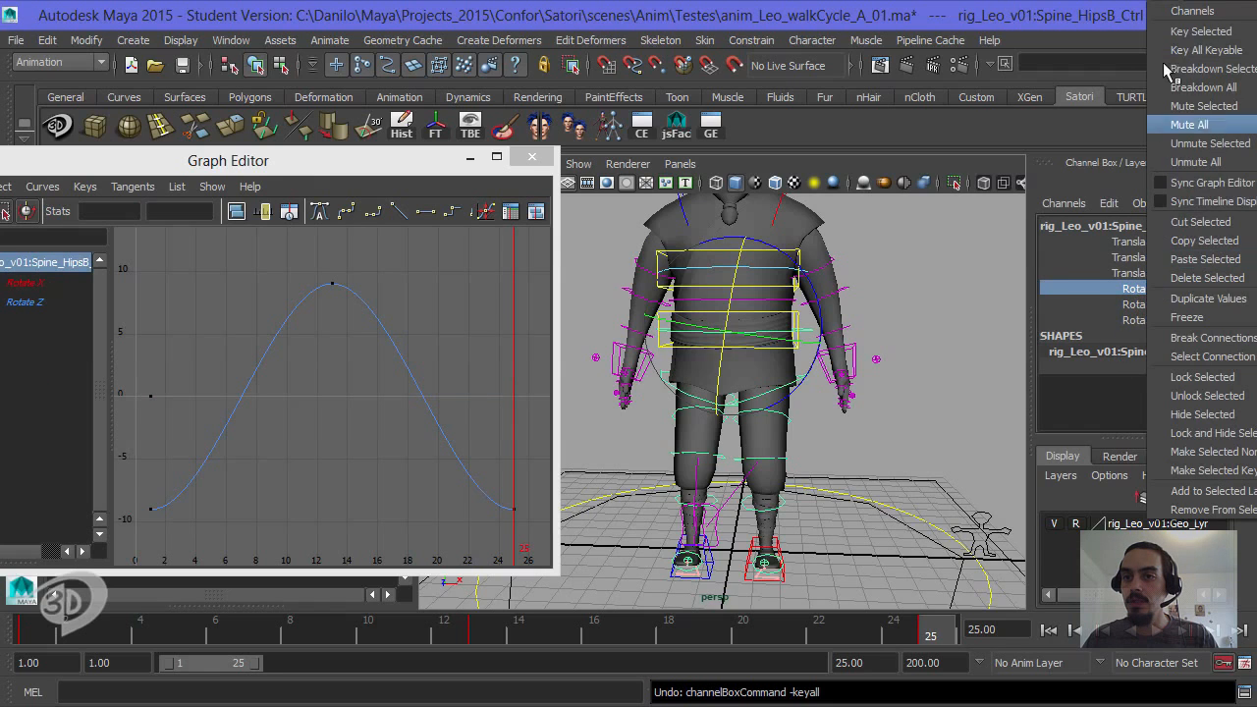
{"action": "left_click", "coordinate": [1175, 32]}
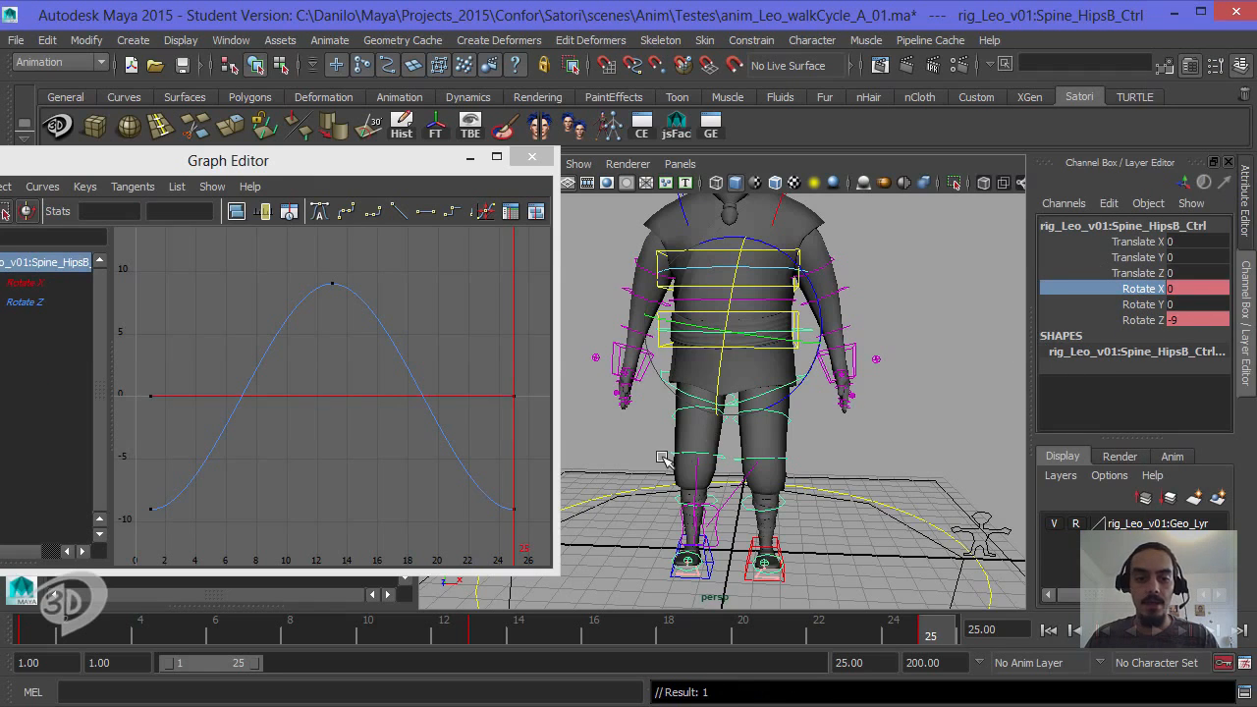
Step: Key the hips control's Rotate X at 0 on the middle contact pose at frame 13
{"action": "left_click", "coordinate": [482, 629]}
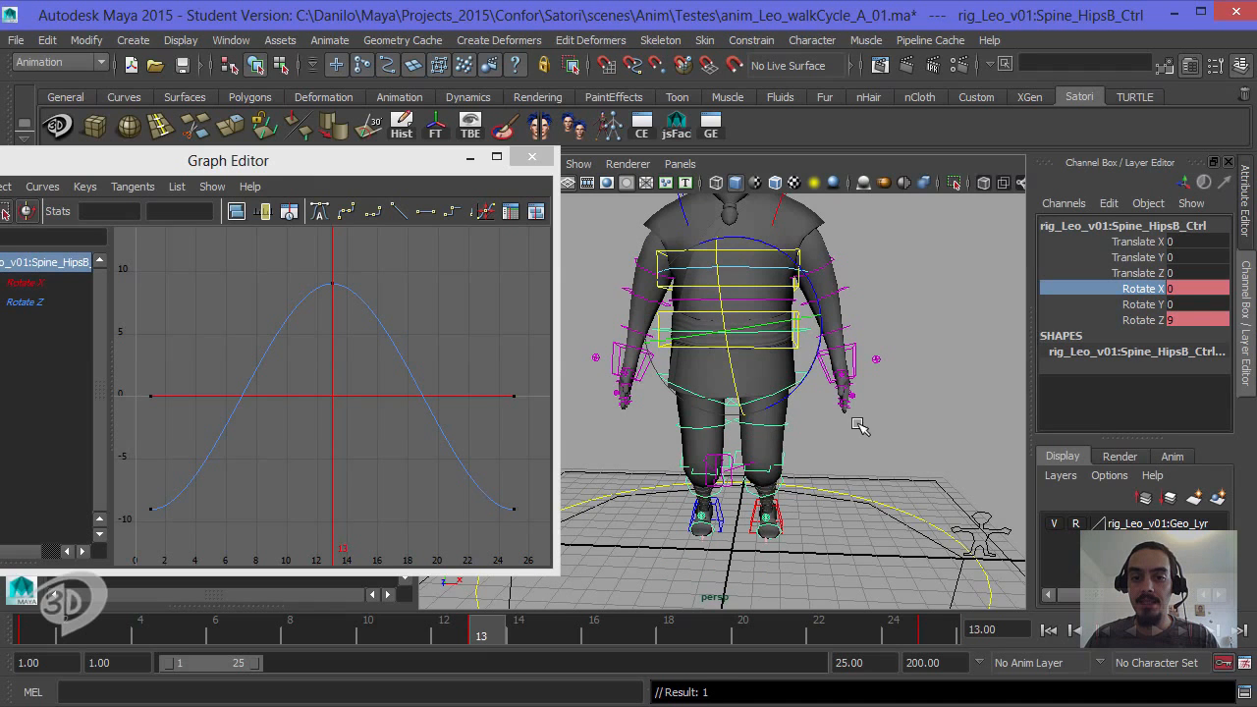
{"action": "left_click_drag", "start_coordinate": [858, 426], "coordinate": [773, 346], "text": "alt"}
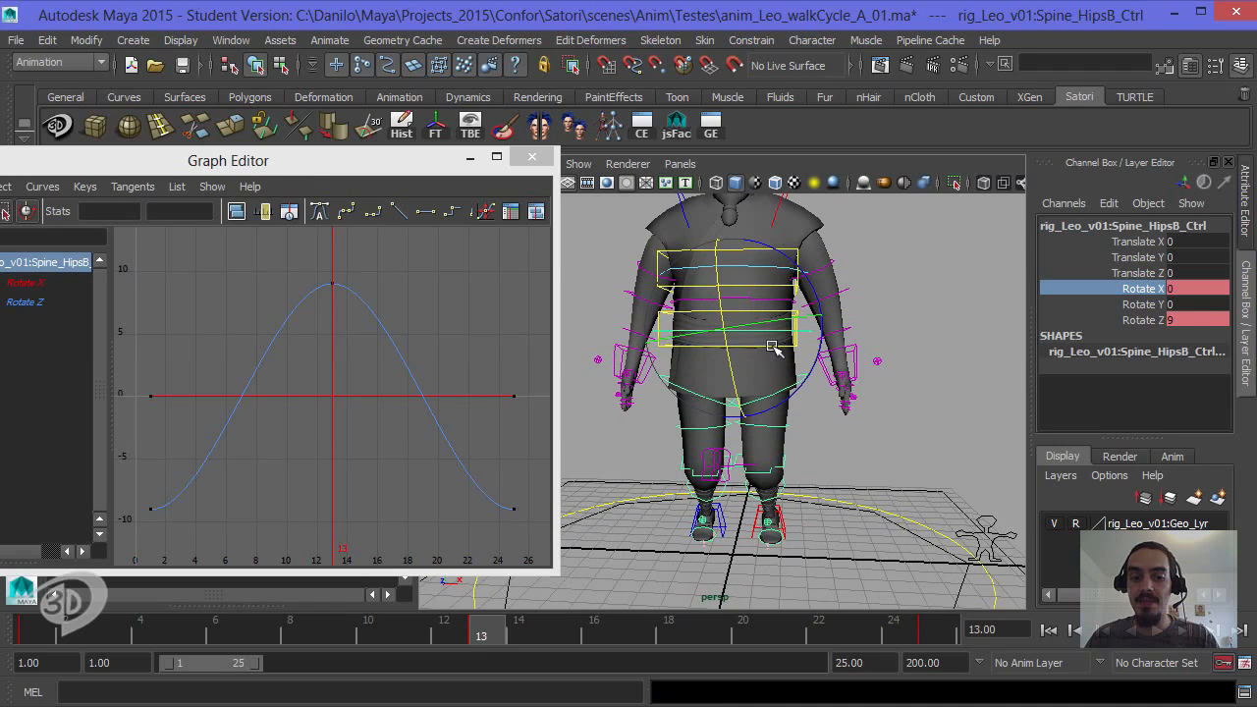
{"action": "right_click", "coordinate": [1146, 287]}
{"action": "left_click", "coordinate": [1190, 32]}
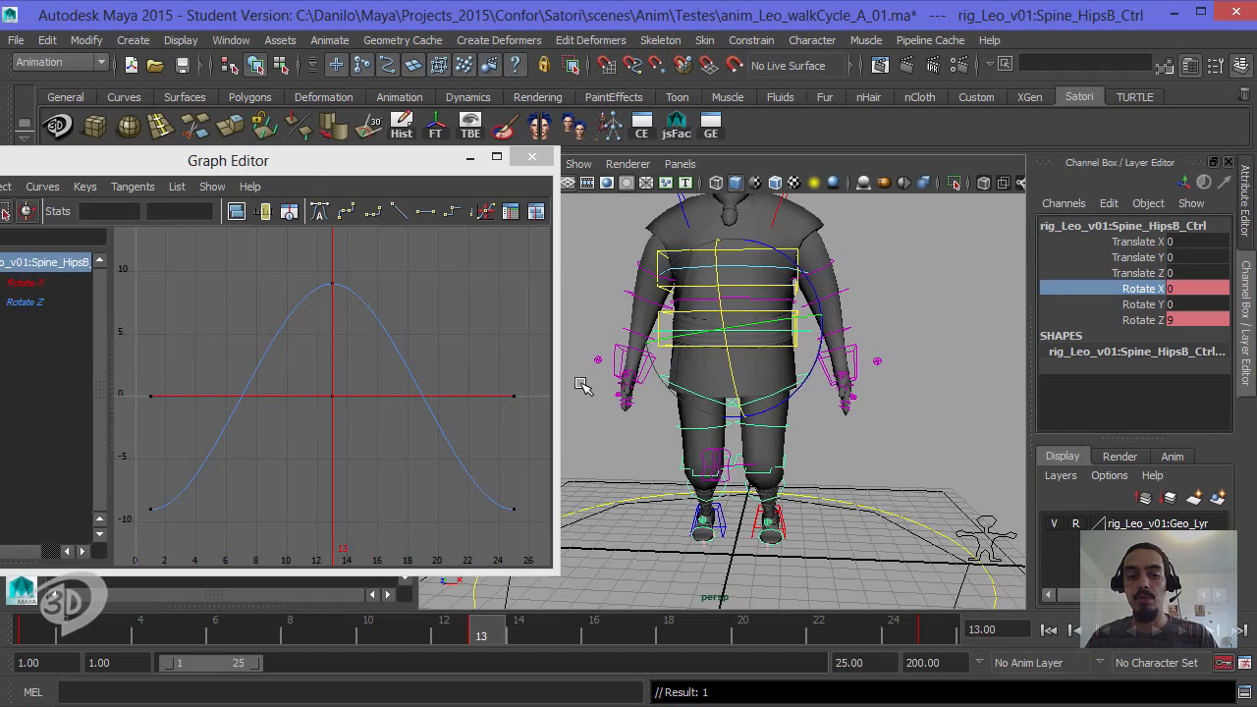
Step: Examine the pass position in the walk reference image in Windows Photo Viewer, and return to Maya to scrub the hips from frame 1 to 7
{"action": "left_click", "coordinate": [248, 629]}
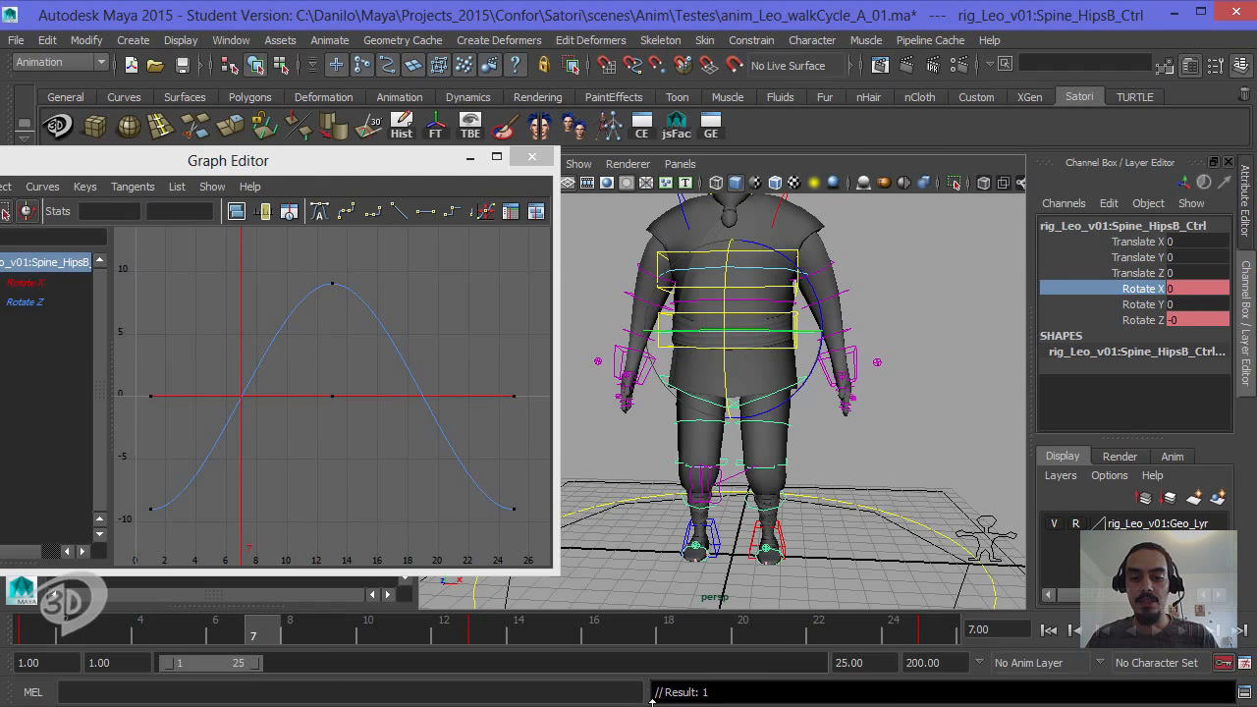
{"action": "left_click", "coordinate": [723, 705]}
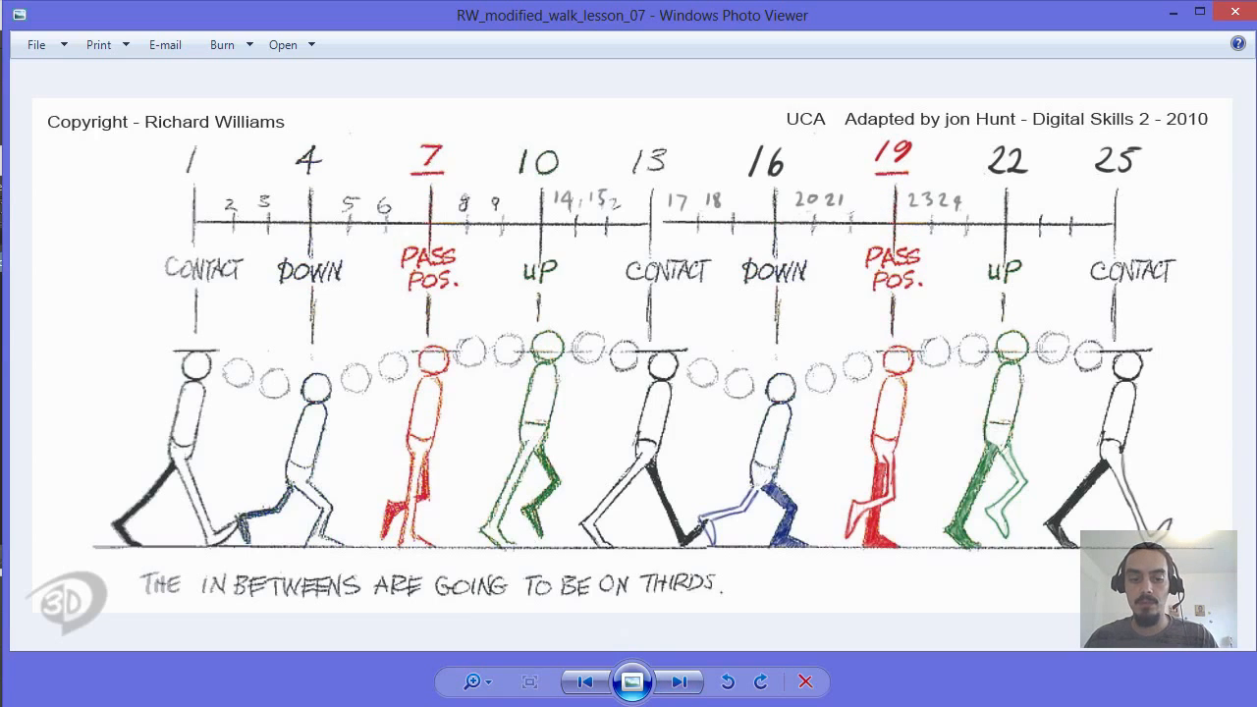
{"action": "key", "text": "alt+Tab"}
{"action": "mouse_move", "coordinate": [799, 395]}
{"action": "left_mouse_down", "text": "alt"}
{"action": "mouse_move", "coordinate": [833, 394]}
{"action": "mouse_move", "coordinate": [671, 396]}
{"action": "mouse_move", "coordinate": [735, 404]}
{"action": "left_mouse_up", "text": "alt"}
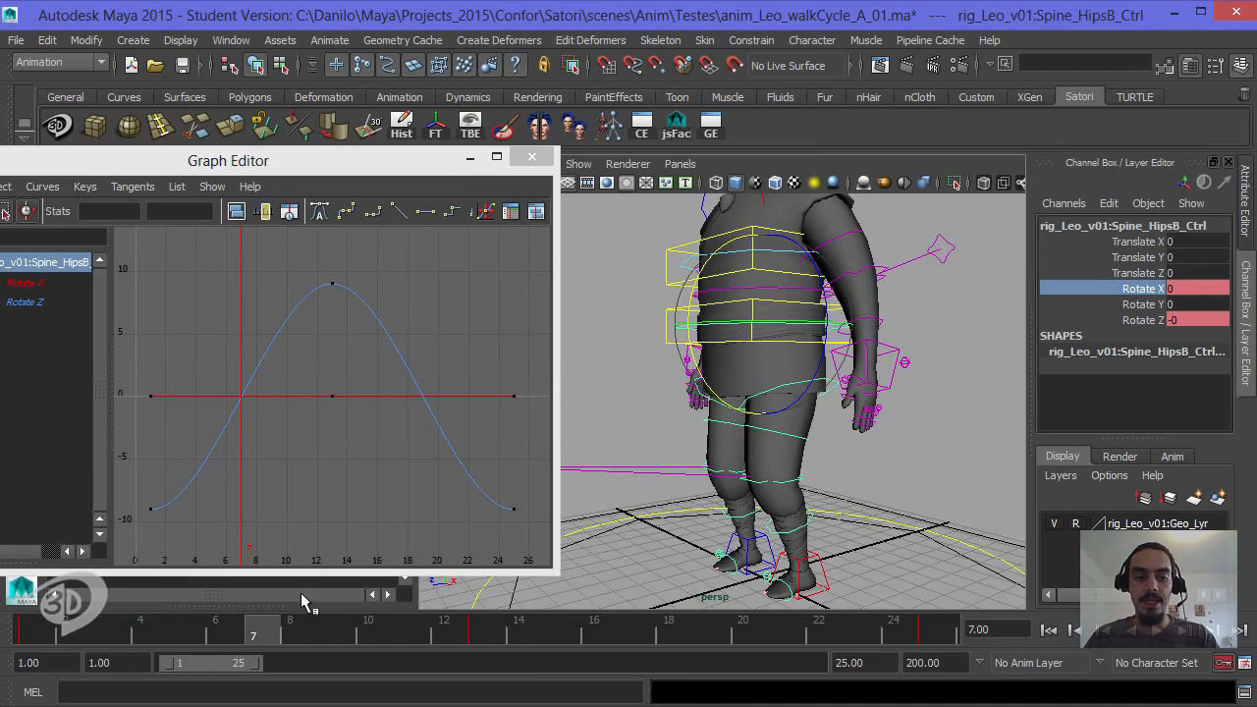
{"action": "left_click", "coordinate": [37, 636]}
{"action": "left_click", "coordinate": [59, 637]}
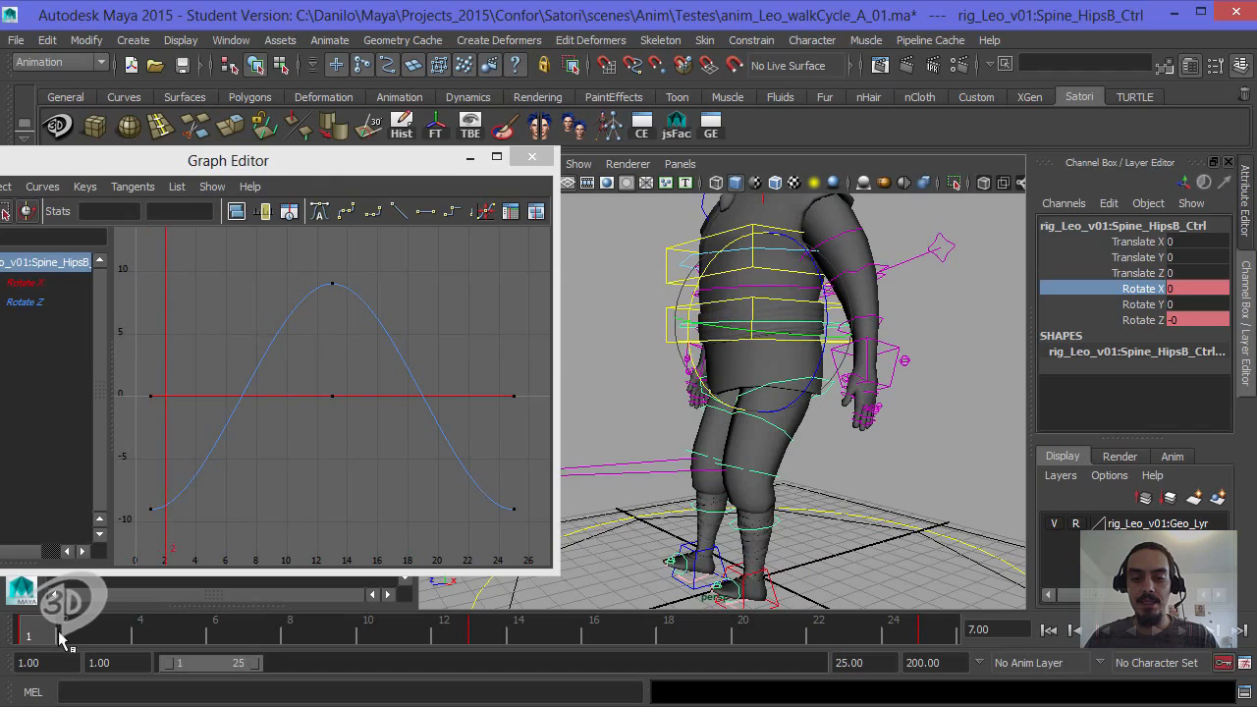
{"action": "left_click_drag", "start_coordinate": [86, 635], "coordinate": [257, 638]}
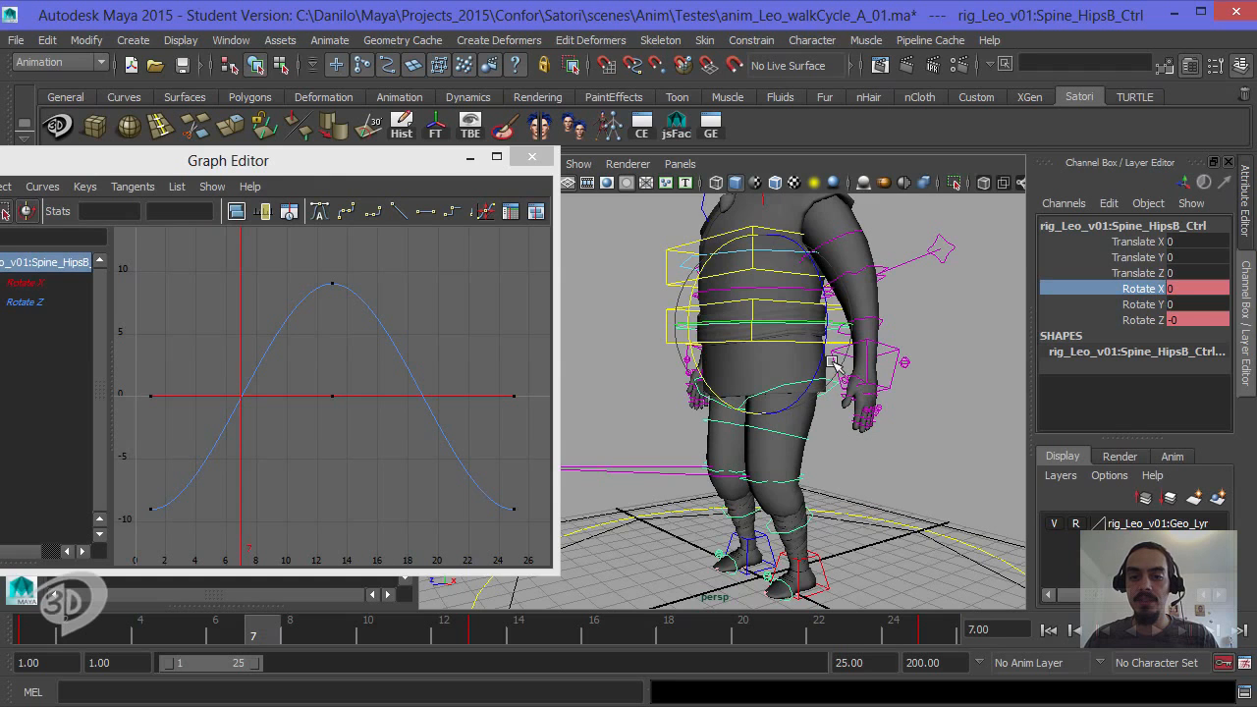
Step: Tilt the hips control on the pass pose at frame 7 by setting Rotate X to 9
{"action": "left_click_drag", "start_coordinate": [800, 432], "coordinate": [869, 399], "text": "alt"}
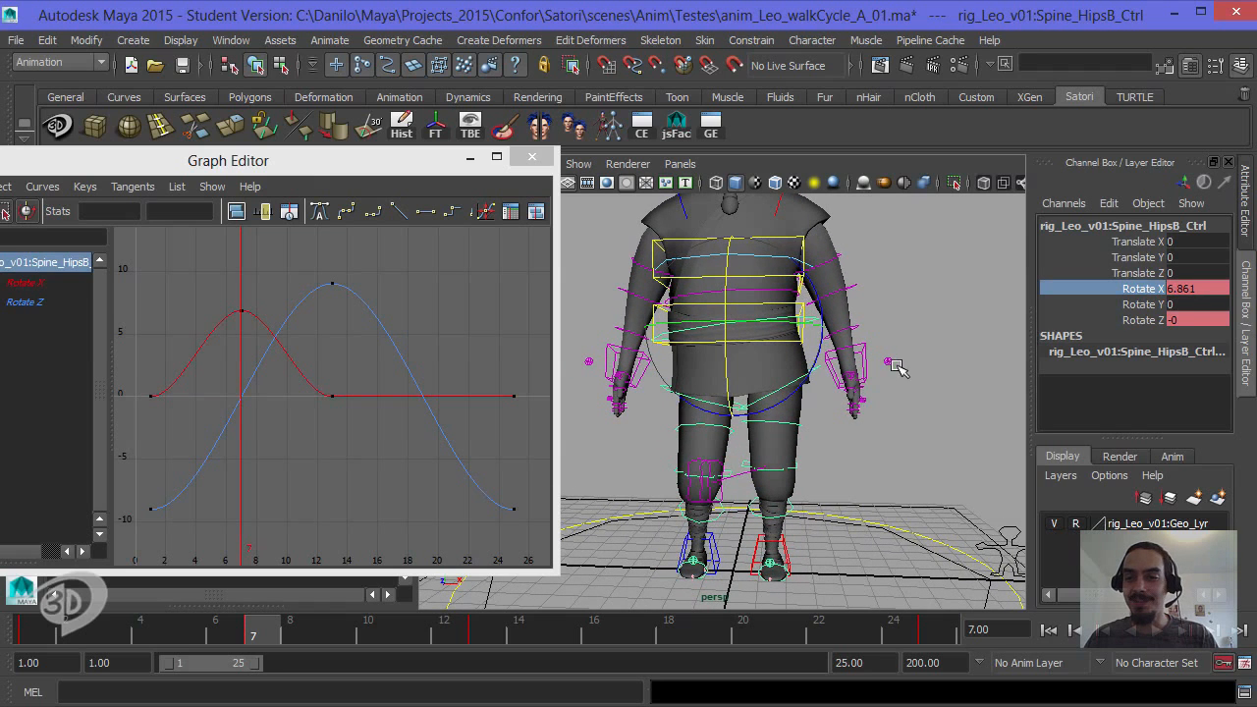
{"action": "double_click", "coordinate": [1183, 291]}
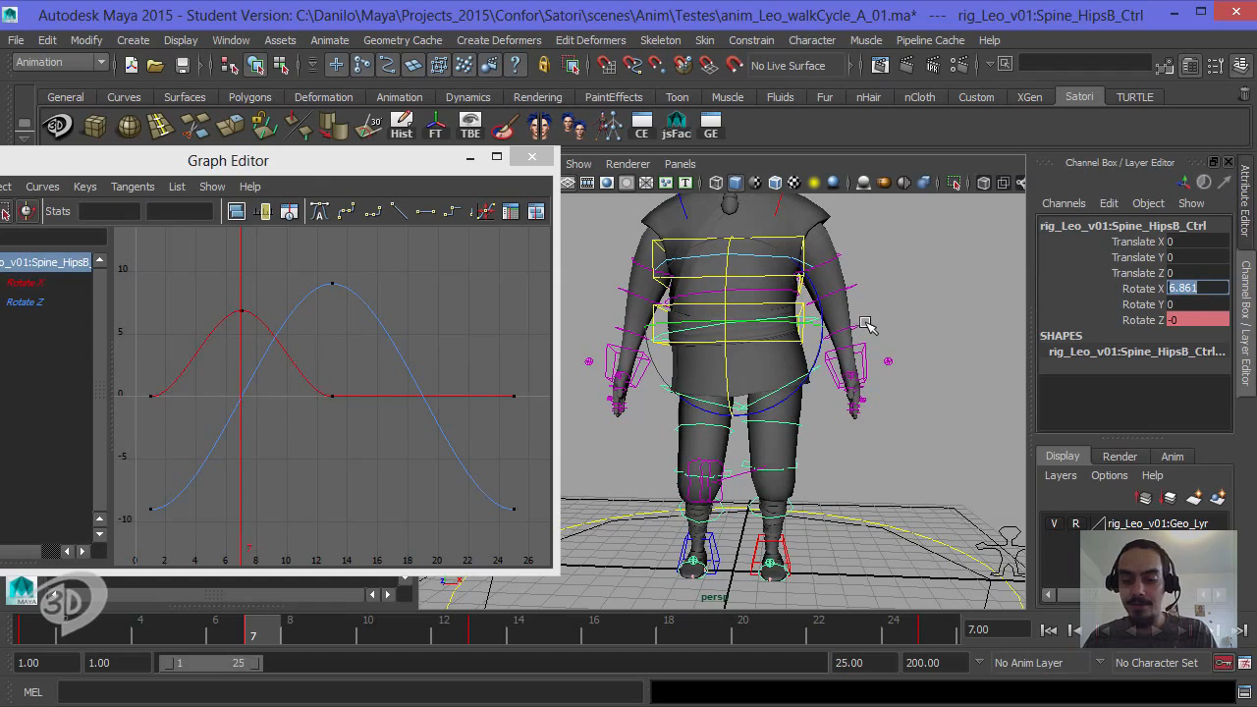
{"action": "type", "text": "9"}
{"action": "key", "text": "Return"}
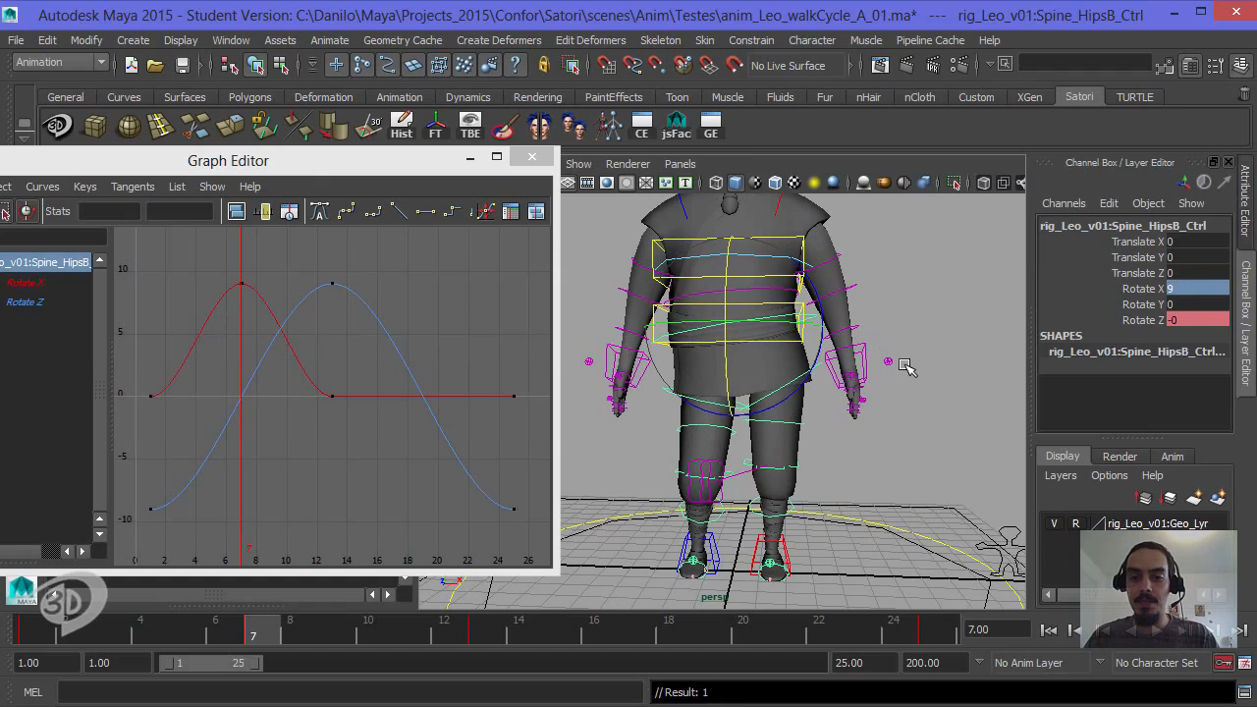
Step: Set the hips control's Rotate X to 7 at frame 7 and key only that channel
{"action": "mouse_move", "coordinate": [905, 366]}
{"action": "left_mouse_down", "text": "alt"}
{"action": "mouse_move", "coordinate": [854, 345]}
{"action": "mouse_move", "coordinate": [884, 386]}
{"action": "mouse_move", "coordinate": [889, 368]}
{"action": "left_mouse_up", "text": "alt"}
{"action": "left_click", "coordinate": [1191, 288]}
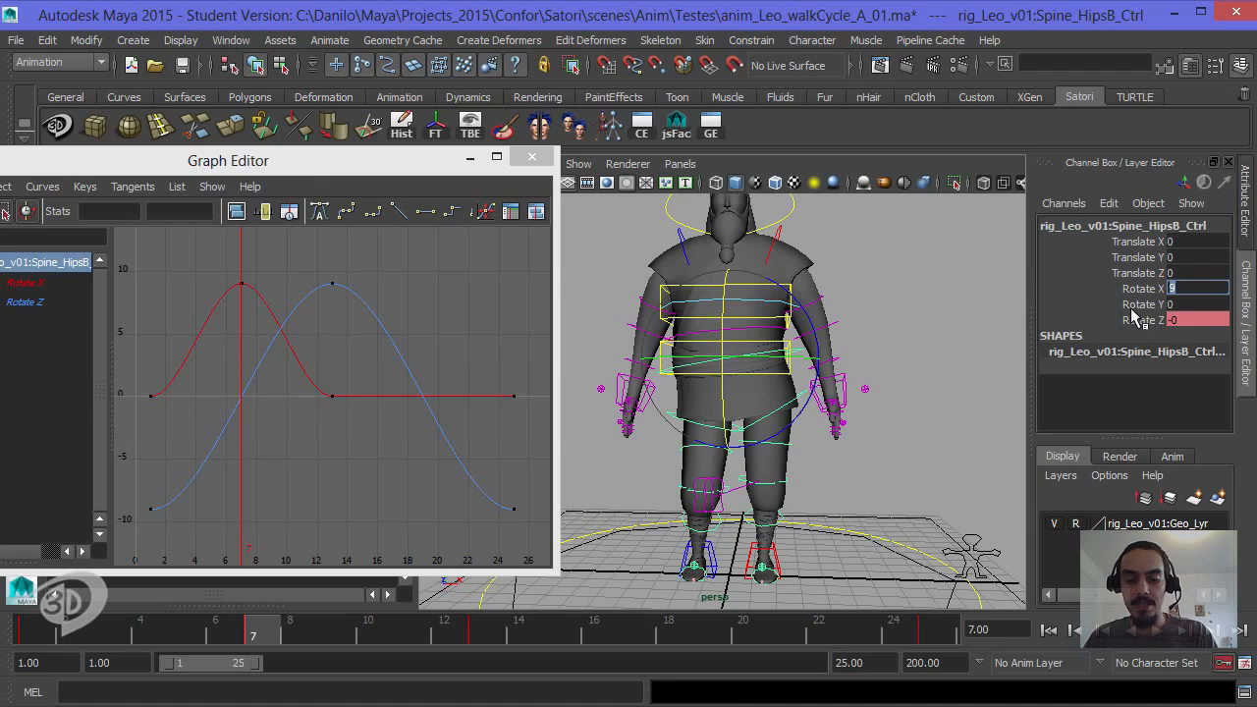
{"action": "type", "text": "7"}
{"action": "key", "text": "Return"}
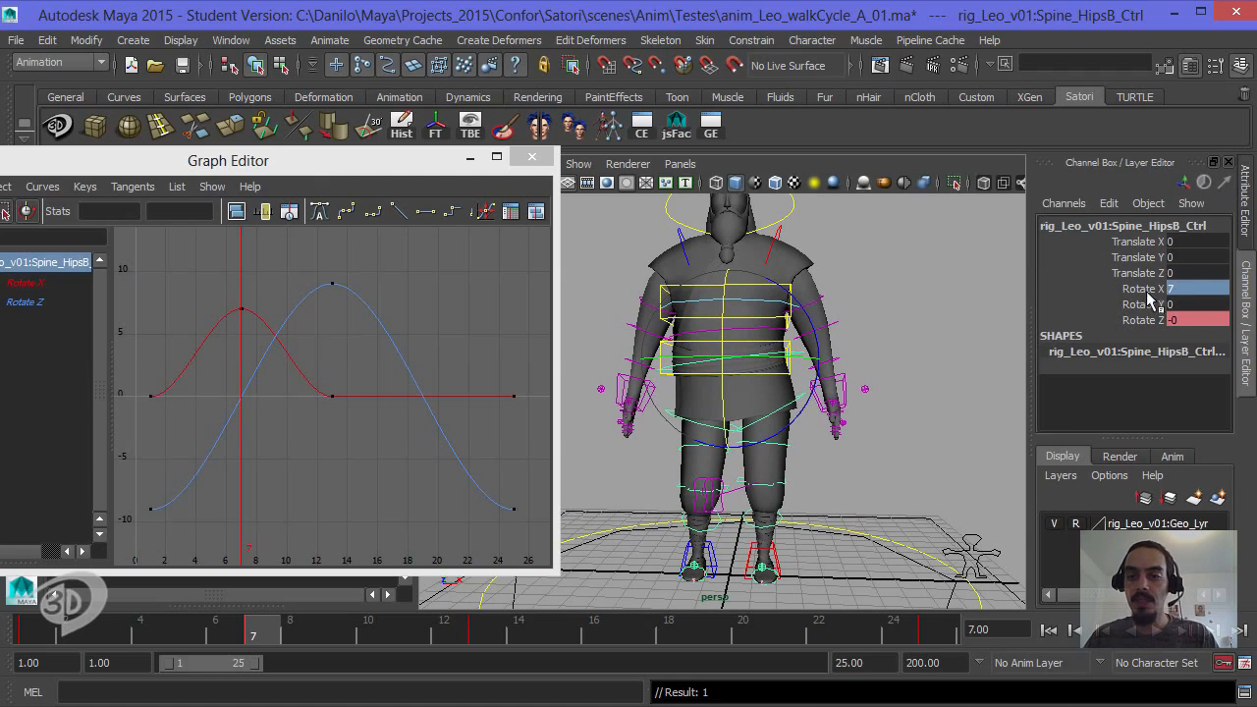
{"action": "left_click", "coordinate": [1156, 290]}
{"action": "right_click", "coordinate": [1145, 289]}
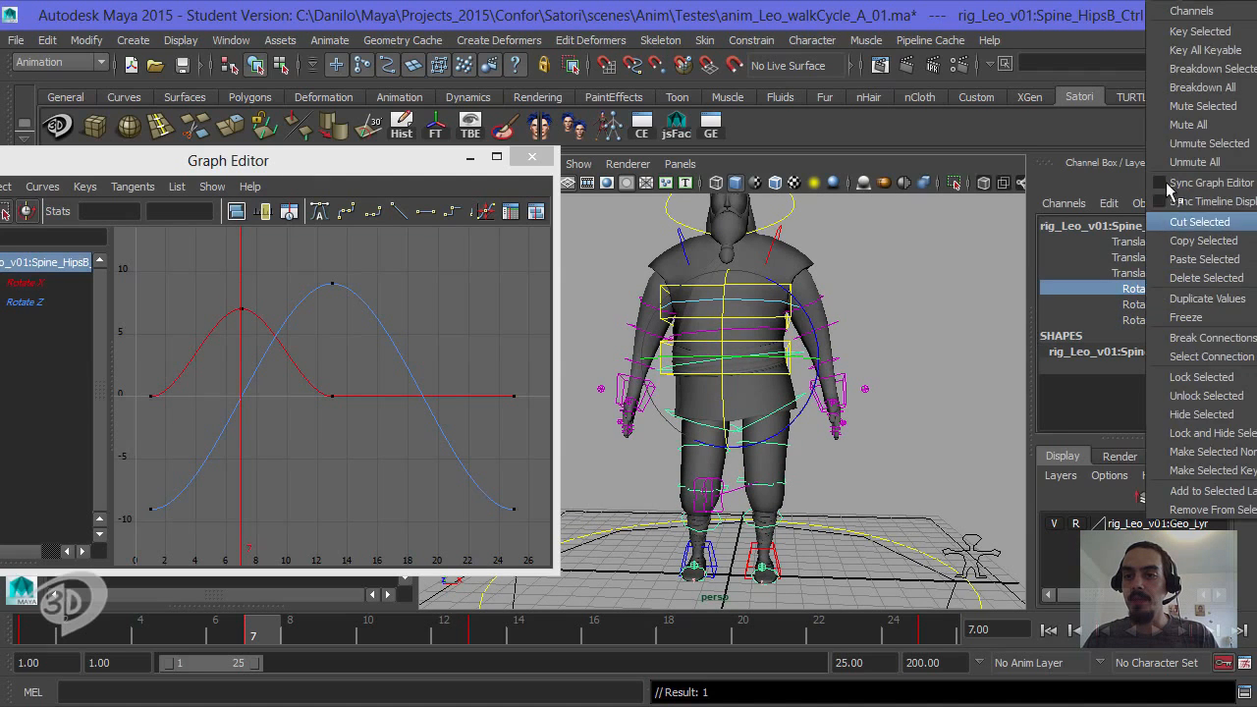
{"action": "left_click", "coordinate": [1179, 34]}
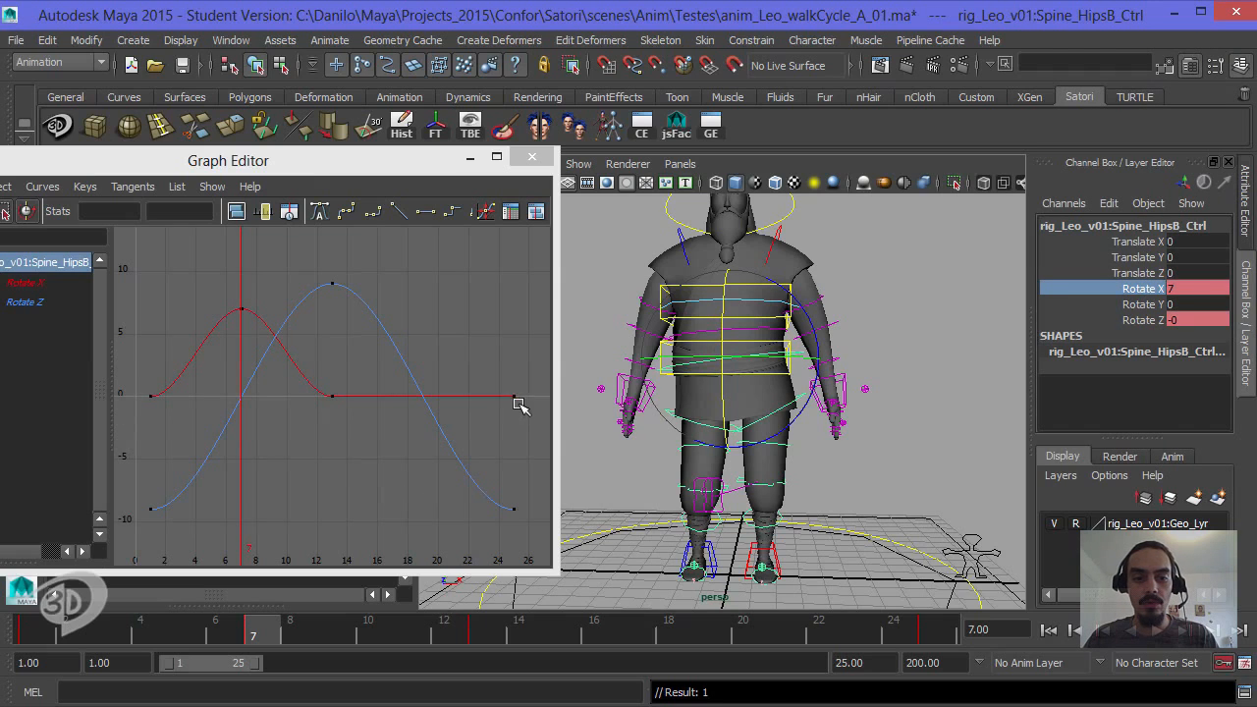
Step: On the second pass pose at frame 19, set the hips control's Rotate X to -7
{"action": "left_click", "coordinate": [717, 642]}
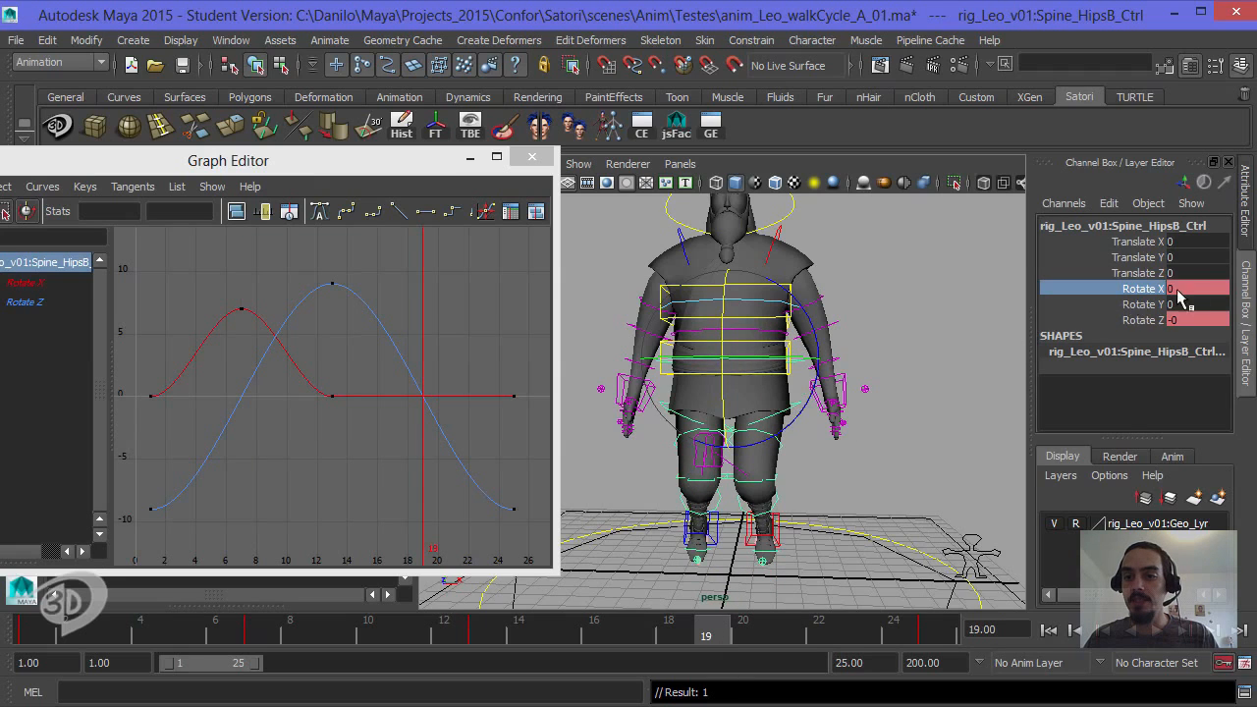
{"action": "left_click", "coordinate": [1177, 290]}
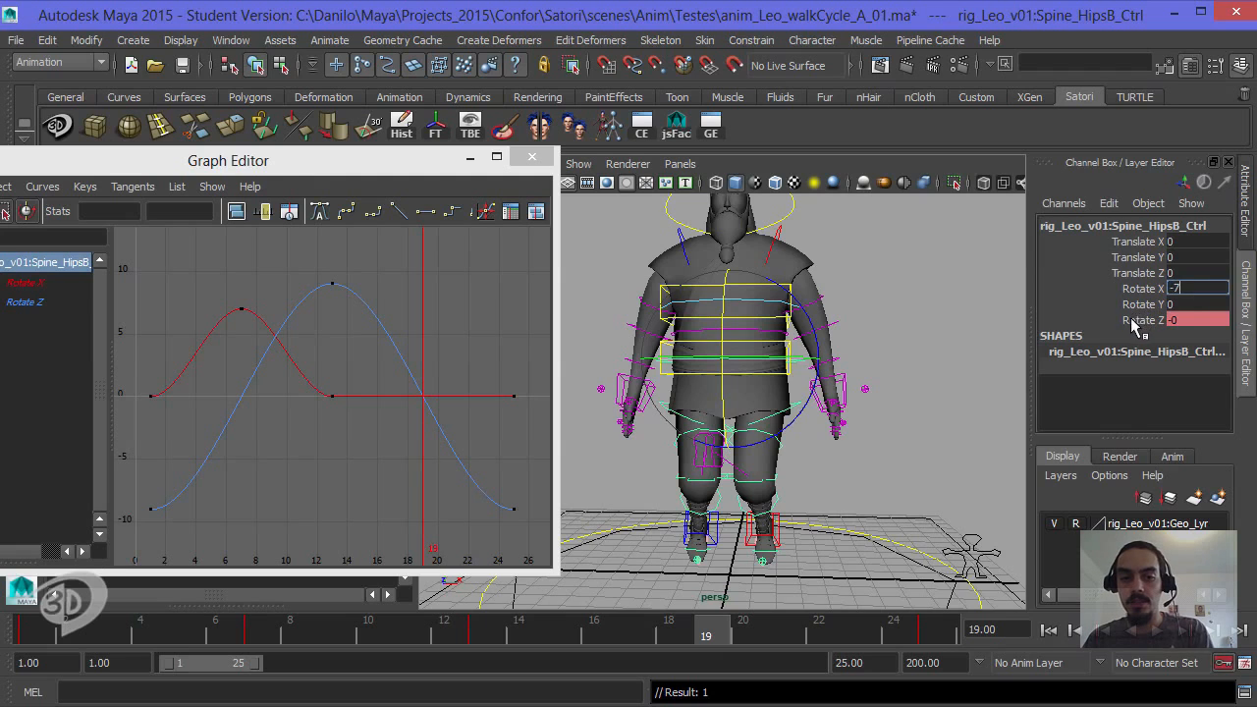
{"action": "type", "text": "-7"}
{"action": "key", "text": "Return"}
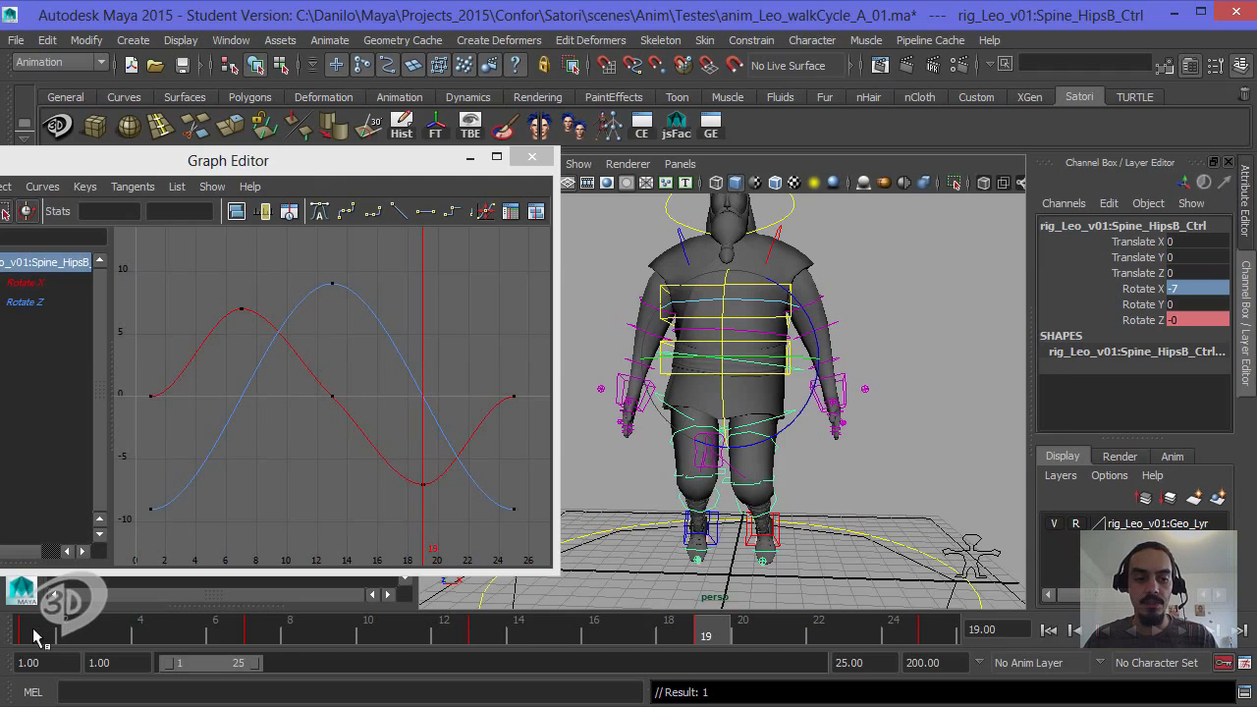
Step: Scrub the walk to check the hip tilt, and set the Rotate X key at frame 7 to 5
{"action": "mouse_move", "coordinate": [34, 636]}
{"action": "left_mouse_down"}
{"action": "mouse_move", "coordinate": [563, 604]}
{"action": "mouse_move", "coordinate": [1022, 553]}
{"action": "mouse_move", "coordinate": [449, 553]}
{"action": "mouse_move", "coordinate": [180, 593]}
{"action": "mouse_move", "coordinate": [215, 619]}
{"action": "mouse_move", "coordinate": [239, 612]}
{"action": "left_mouse_up"}
{"action": "left_click_drag", "start_coordinate": [210, 285], "coordinate": [274, 332]}
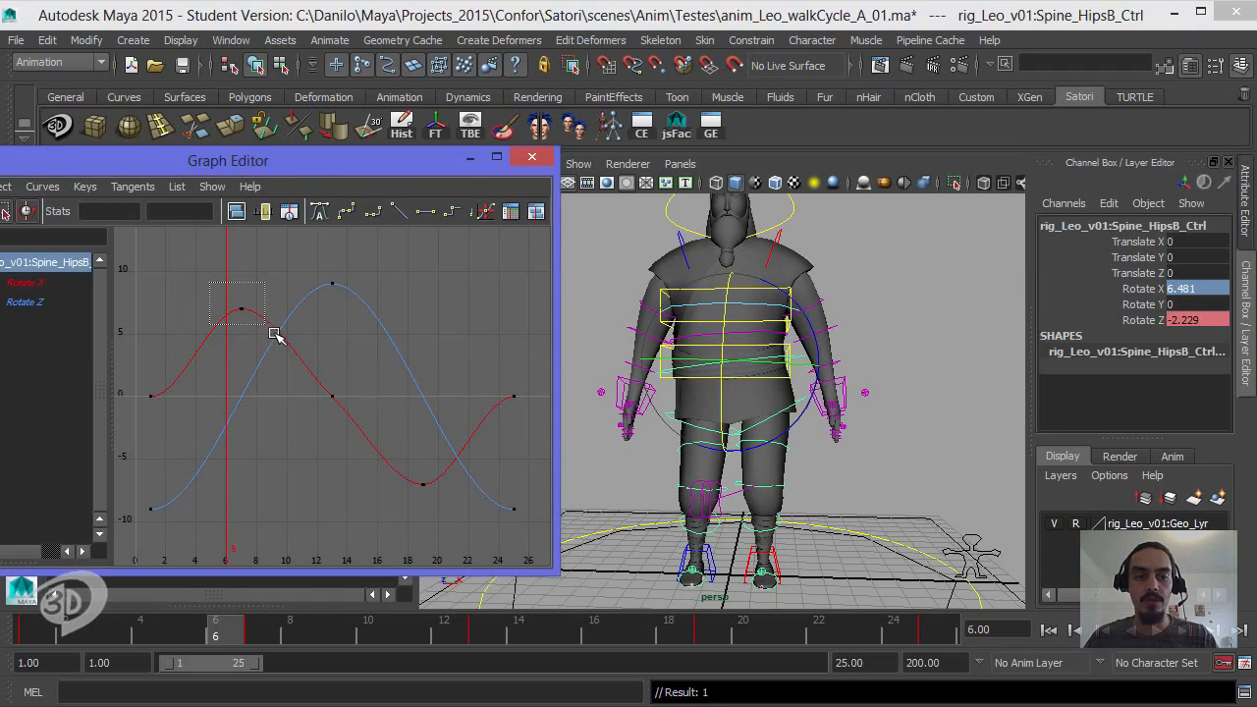
{"action": "key", "text": "e"}
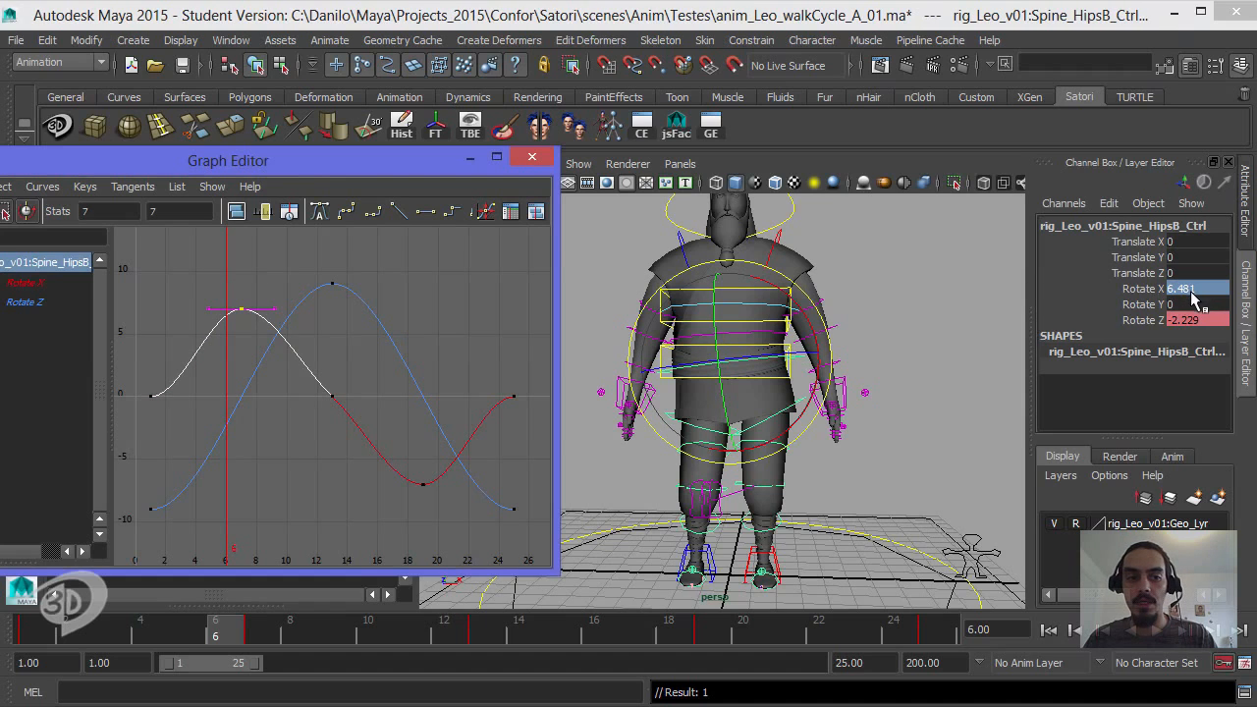
{"action": "left_click", "coordinate": [179, 212]}
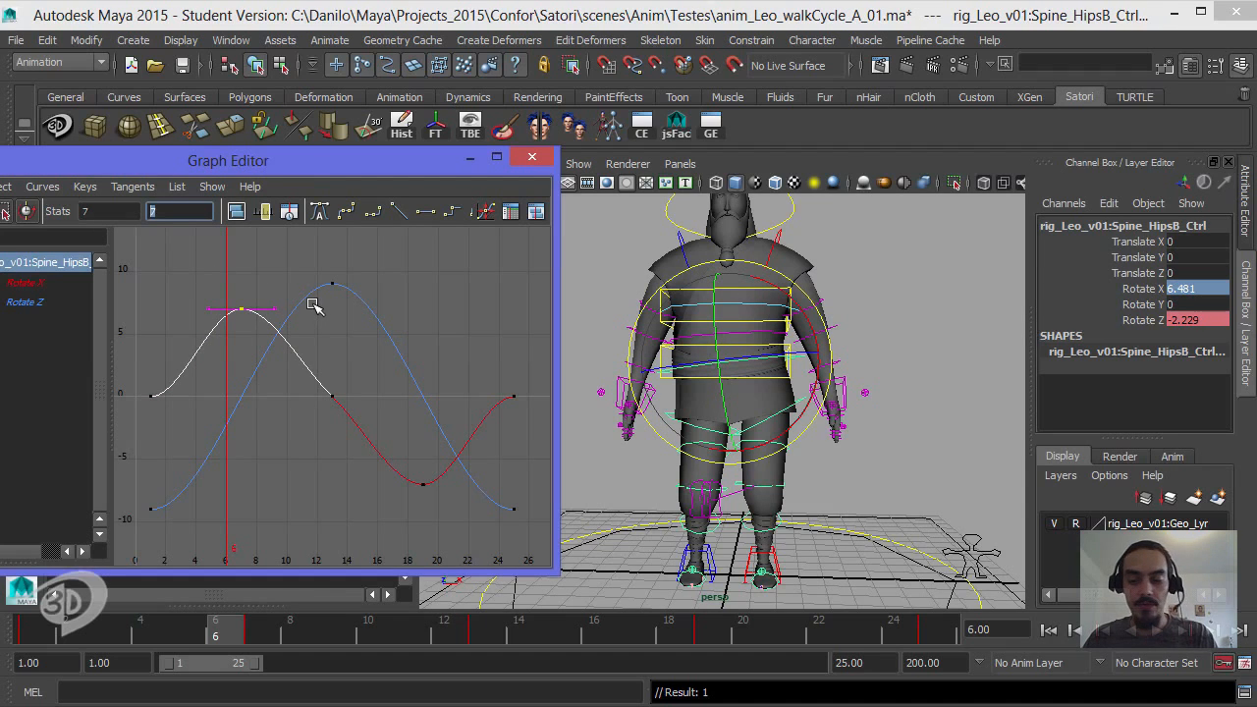
{"action": "key", "text": "Return"}
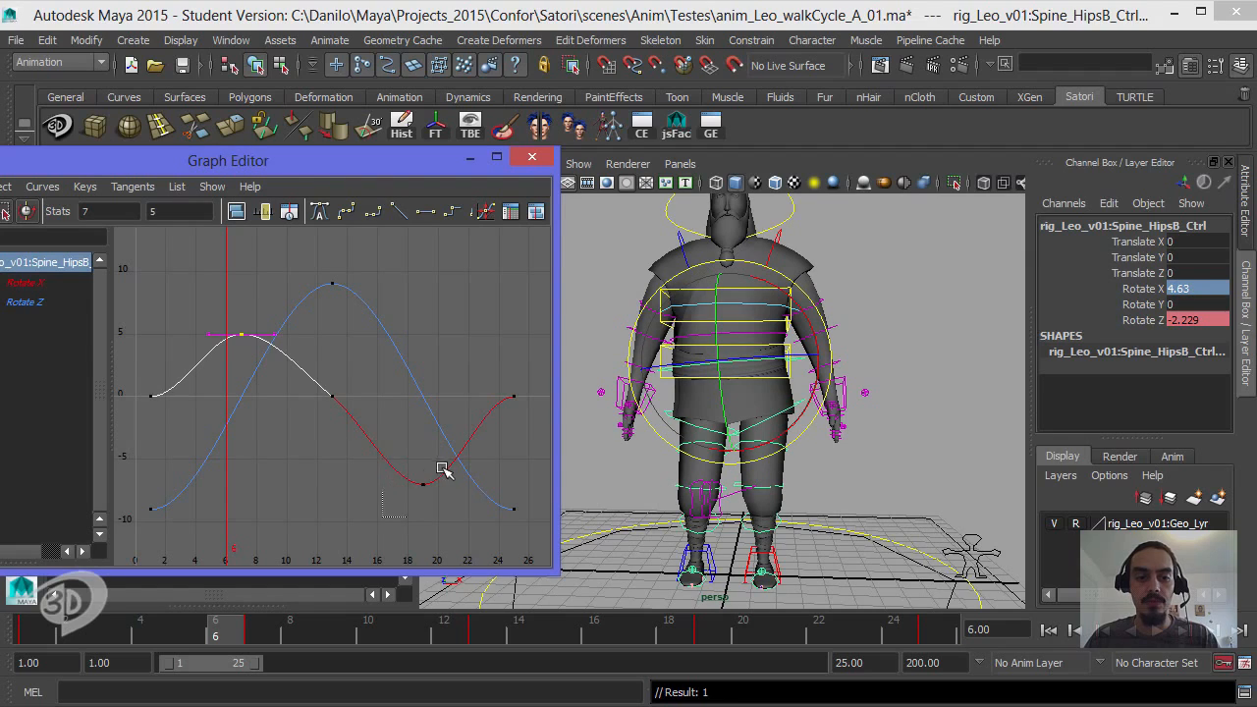
Step: Set the value of the hips' Rotate X key at frame 19 to -5
{"action": "left_click", "coordinate": [422, 483]}
{"action": "left_click", "coordinate": [179, 212]}
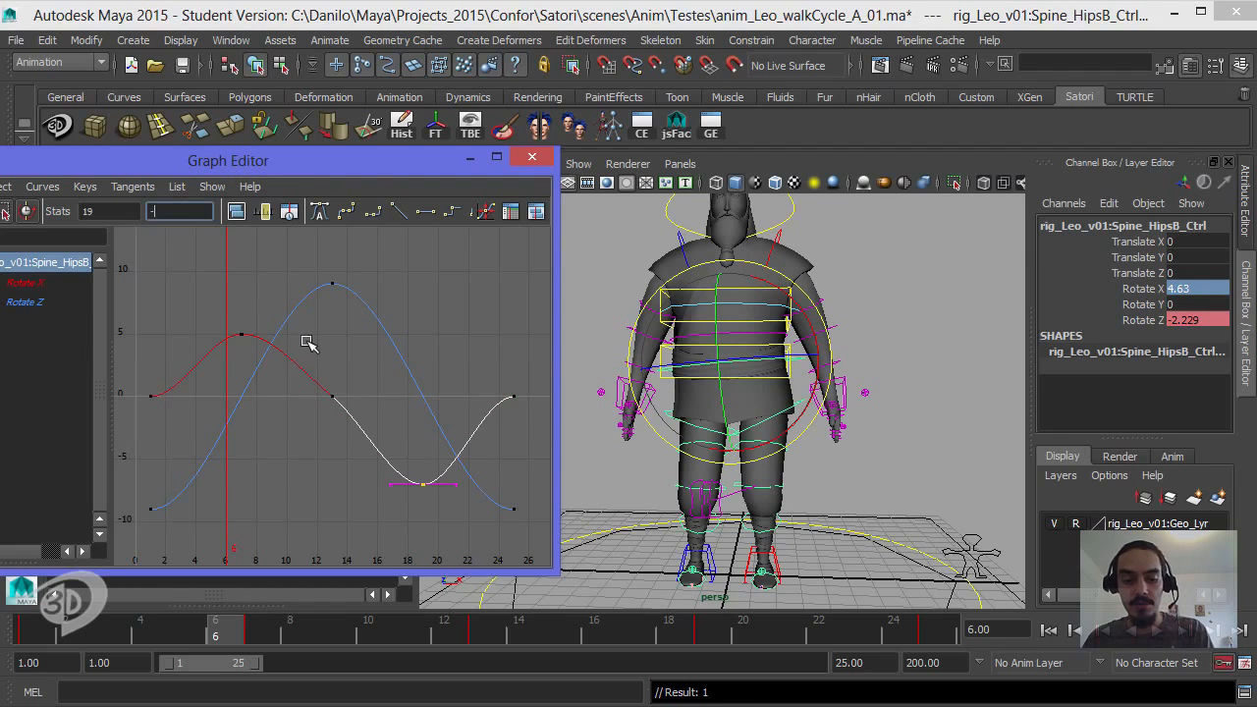
{"action": "type", "text": "-5"}
{"action": "key", "text": "Return"}
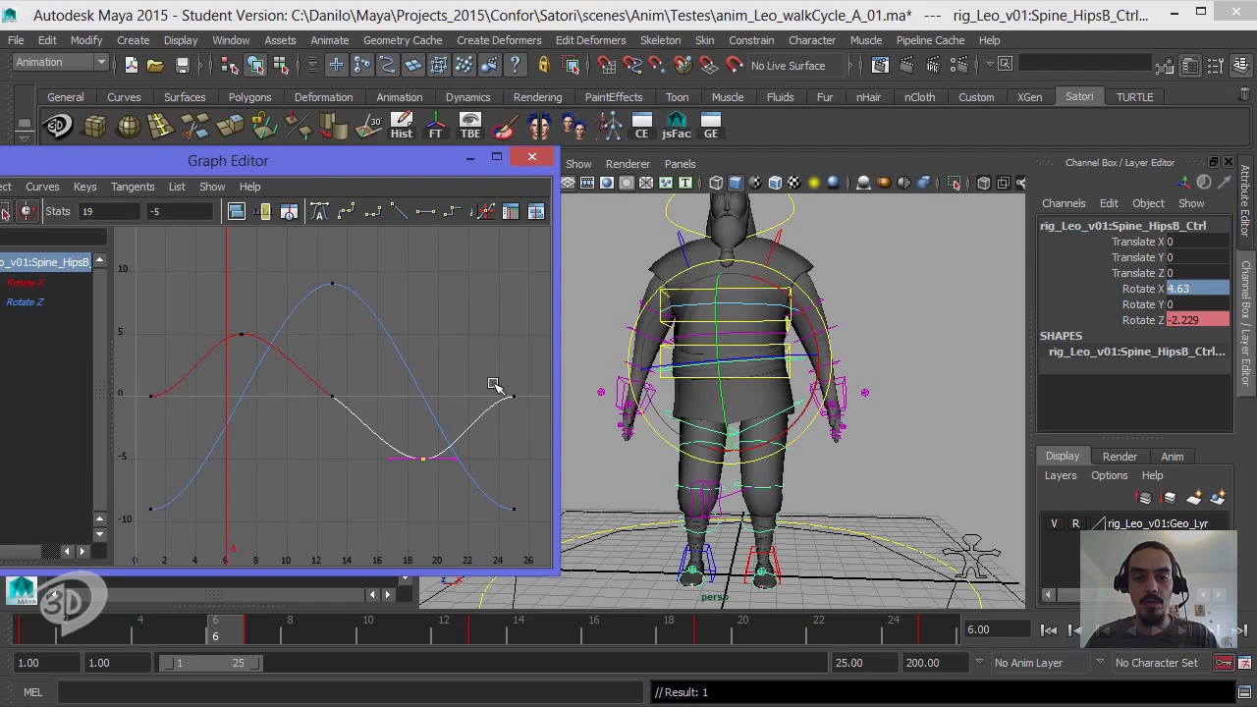
Step: Angle the tangents of the hips' Rotate X keys at frames 1 and 25 upward together so the curve loops smoothly
{"action": "left_click_drag", "start_coordinate": [490, 363], "coordinate": [508, 432]}
{"action": "left_click_drag", "start_coordinate": [124, 363], "coordinate": [207, 420], "text": "shift"}
{"action": "left_click_drag", "start_coordinate": [177, 381], "coordinate": [175, 378], "text": "shift"}
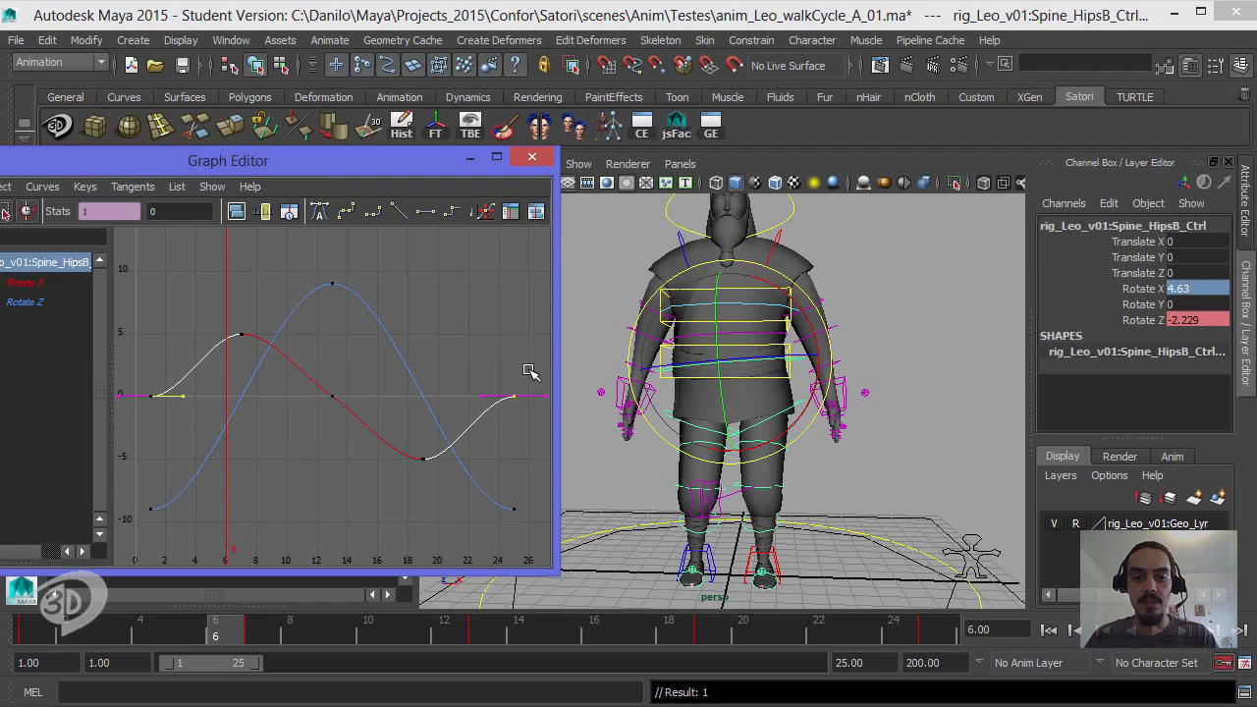
{"action": "left_click_drag", "start_coordinate": [528, 368], "coordinate": [537, 441], "text": "shift"}
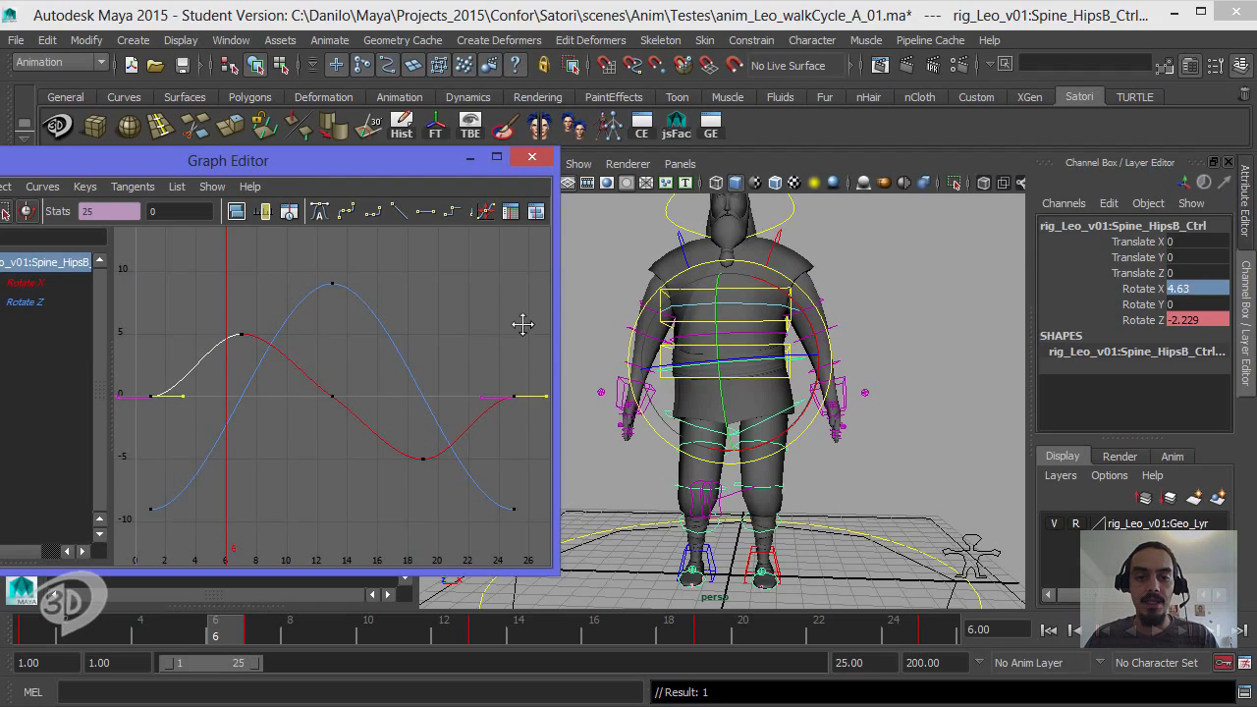
{"action": "mouse_move", "coordinate": [522, 323]}
{"action": "middle_mouse_down"}
{"action": "mouse_move", "coordinate": [517, 309]}
{"action": "mouse_move", "coordinate": [526, 319]}
{"action": "middle_mouse_up"}
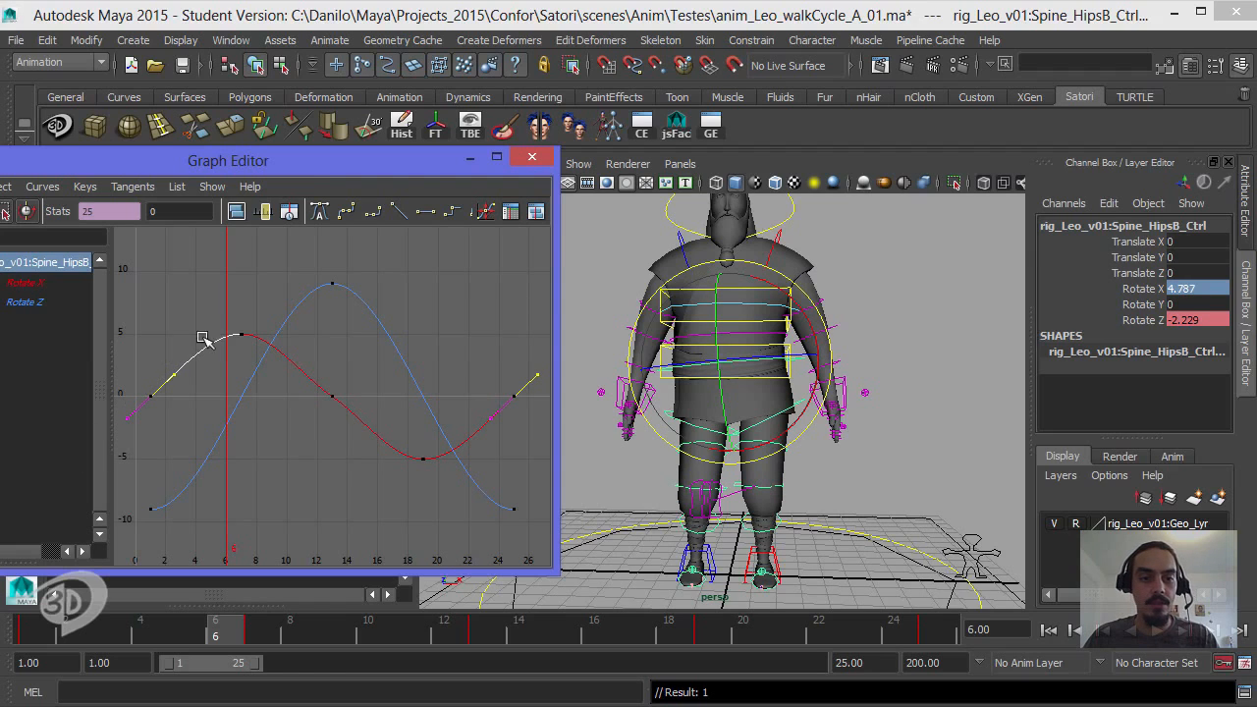
Step: Steepen the downward tangent of the hips' Rotate X key at frame 13 to smooth the curve between the two peaks
{"action": "left_click_drag", "start_coordinate": [360, 379], "coordinate": [292, 455]}
{"action": "left_click_drag", "start_coordinate": [383, 398], "coordinate": [355, 439]}
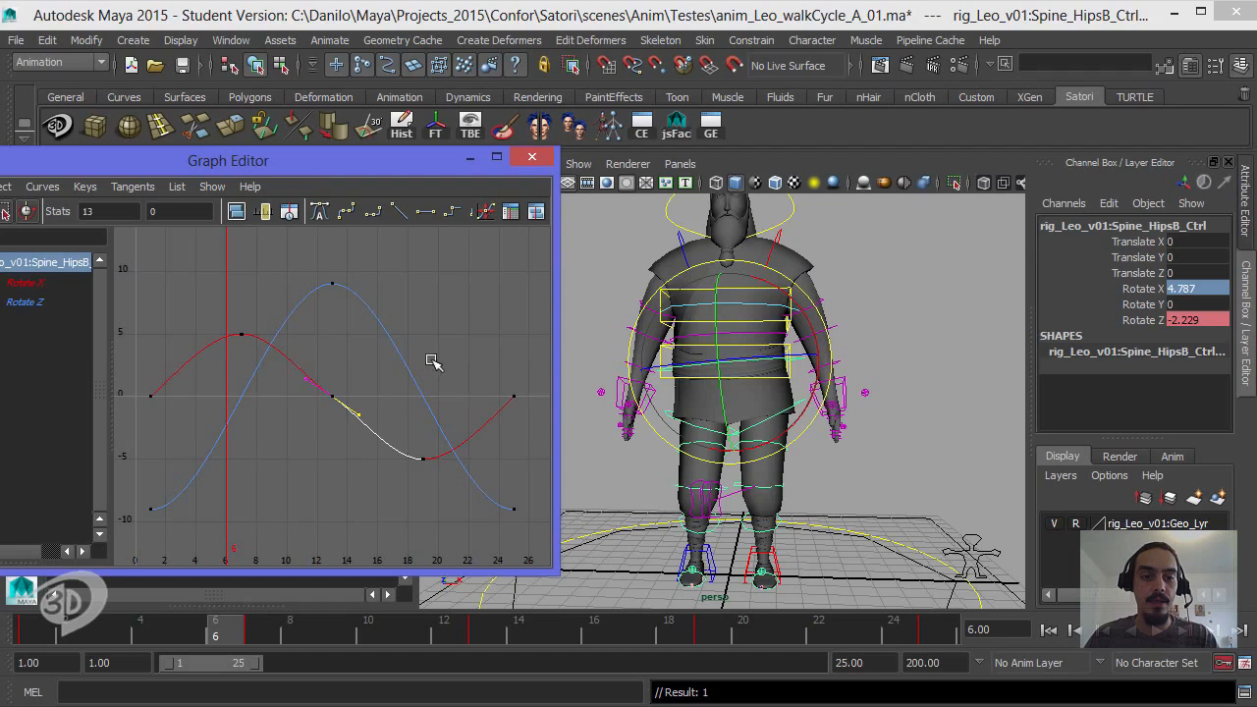
{"action": "middle_click_drag", "start_coordinate": [441, 358], "coordinate": [441, 363]}
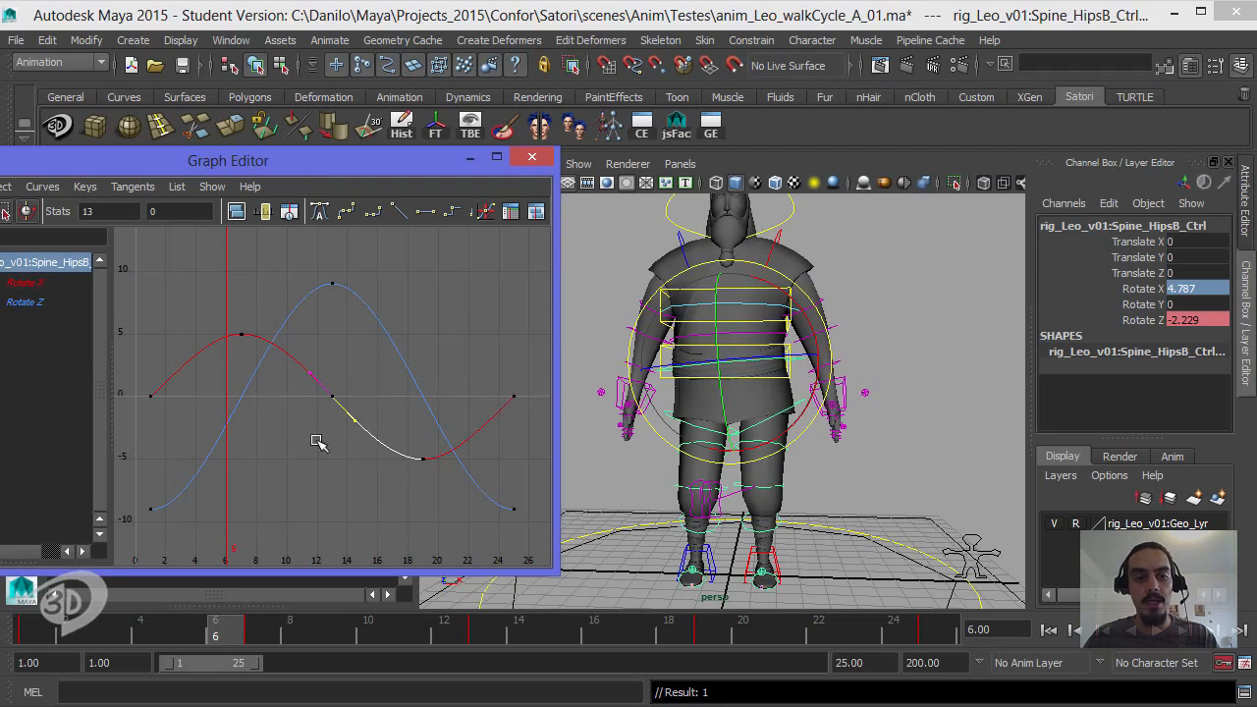
{"action": "left_click", "coordinate": [456, 359]}
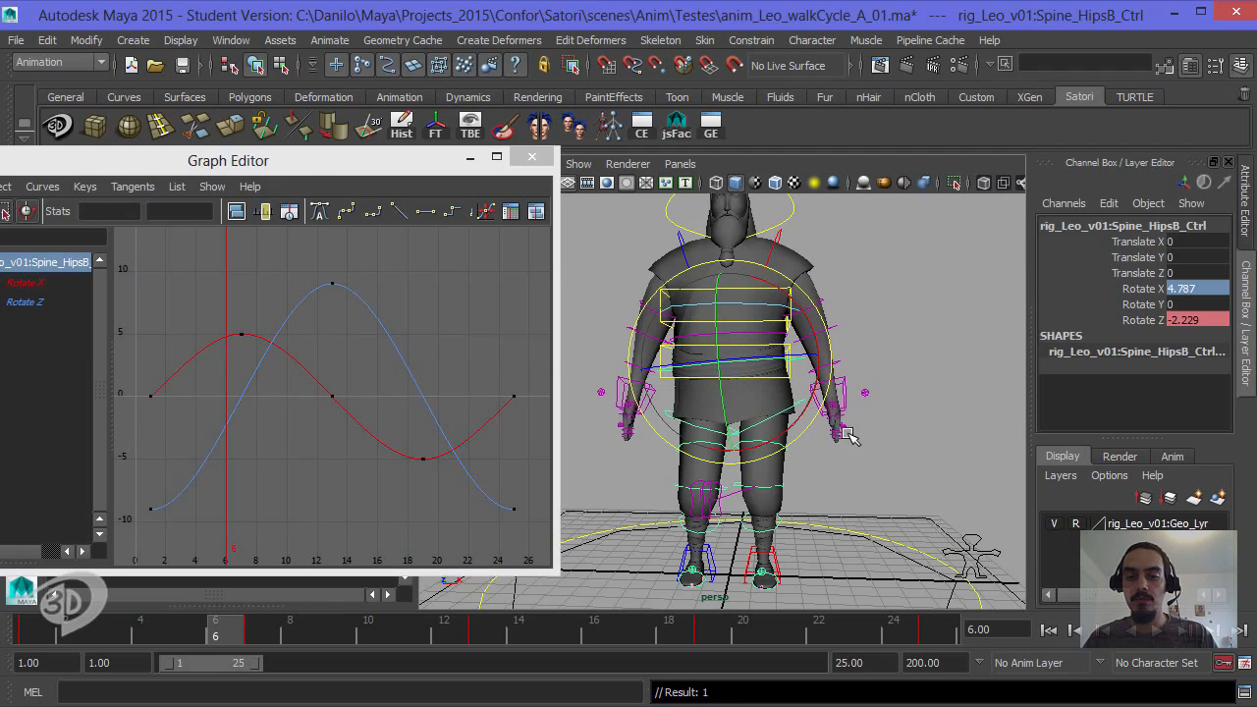
Step: Select the right ankle IK control and frame all its animation curves in the Graph Editor
{"action": "left_click_drag", "start_coordinate": [783, 396], "coordinate": [950, 402], "text": "alt"}
{"action": "left_click", "coordinate": [950, 403]}
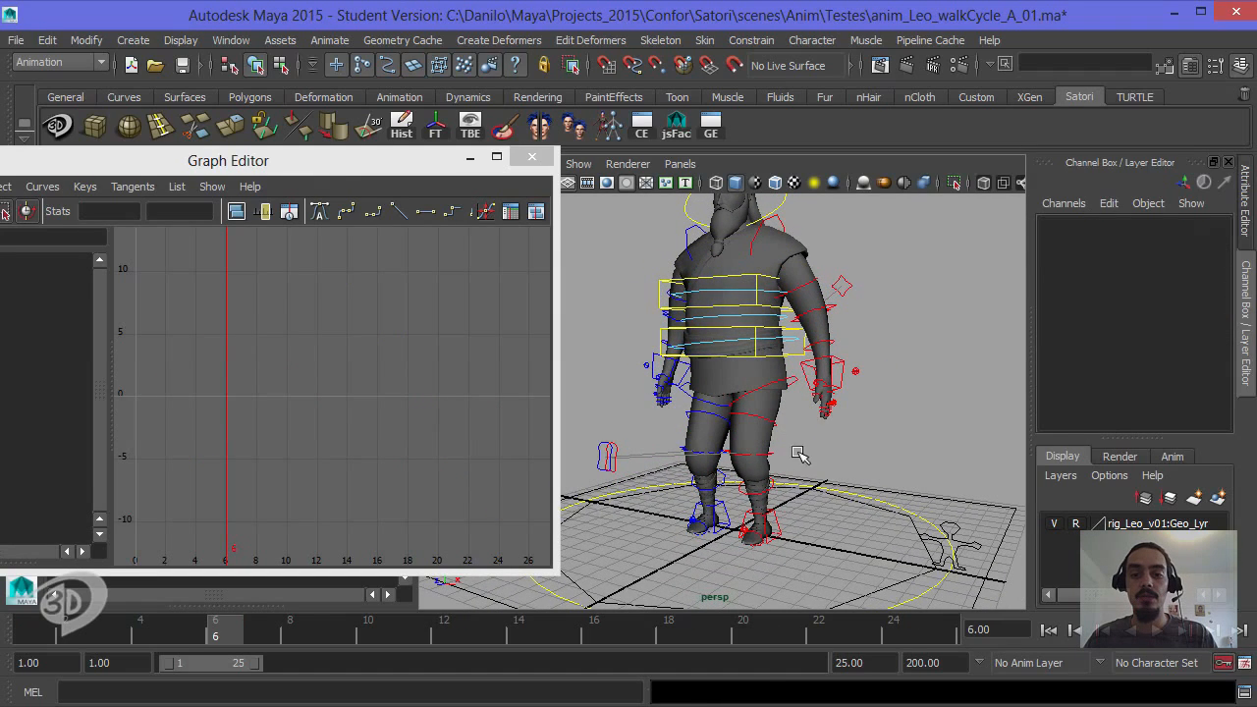
{"action": "left_click_drag", "start_coordinate": [761, 476], "coordinate": [820, 444], "text": "alt"}
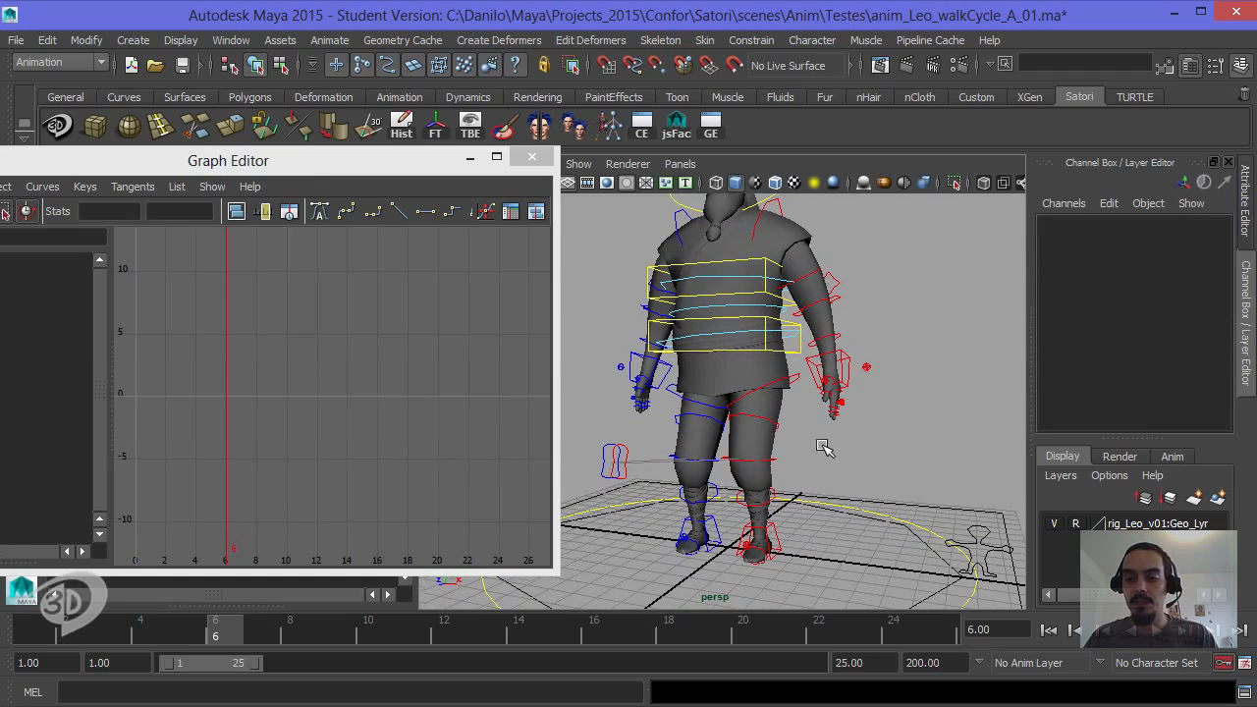
{"action": "left_click", "coordinate": [717, 521]}
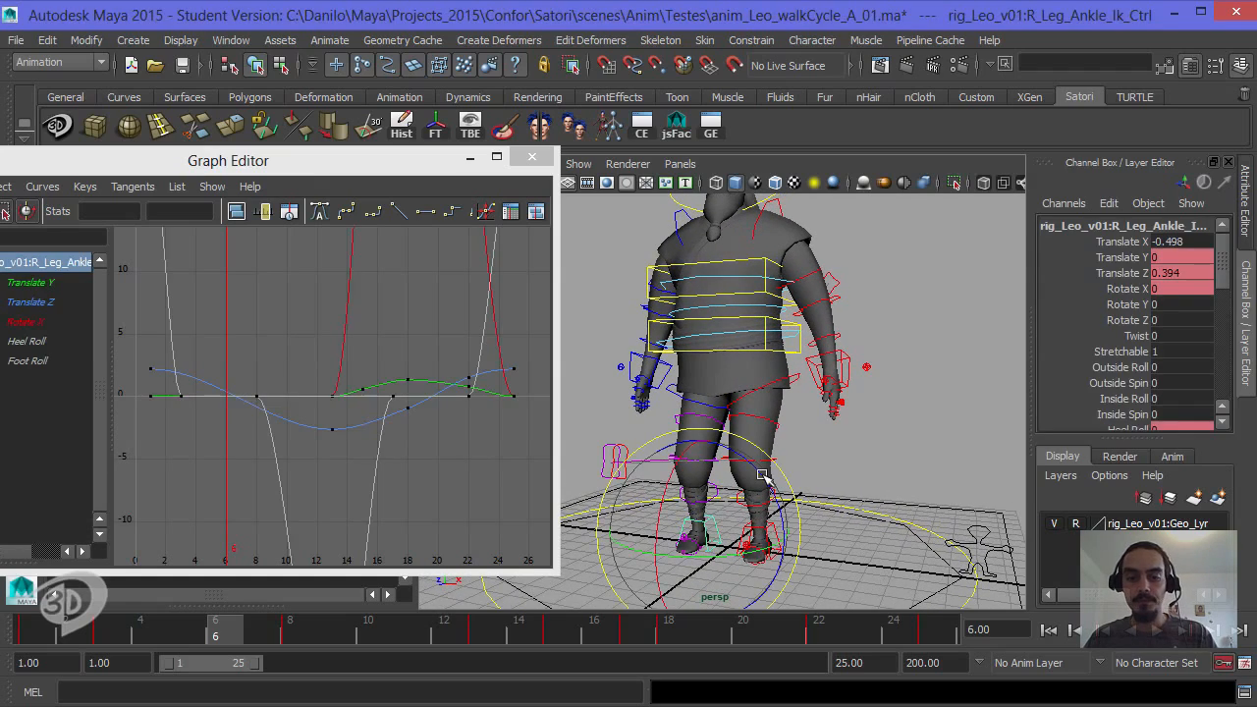
{"action": "left_click", "coordinate": [416, 403]}
{"action": "key", "text": "a"}
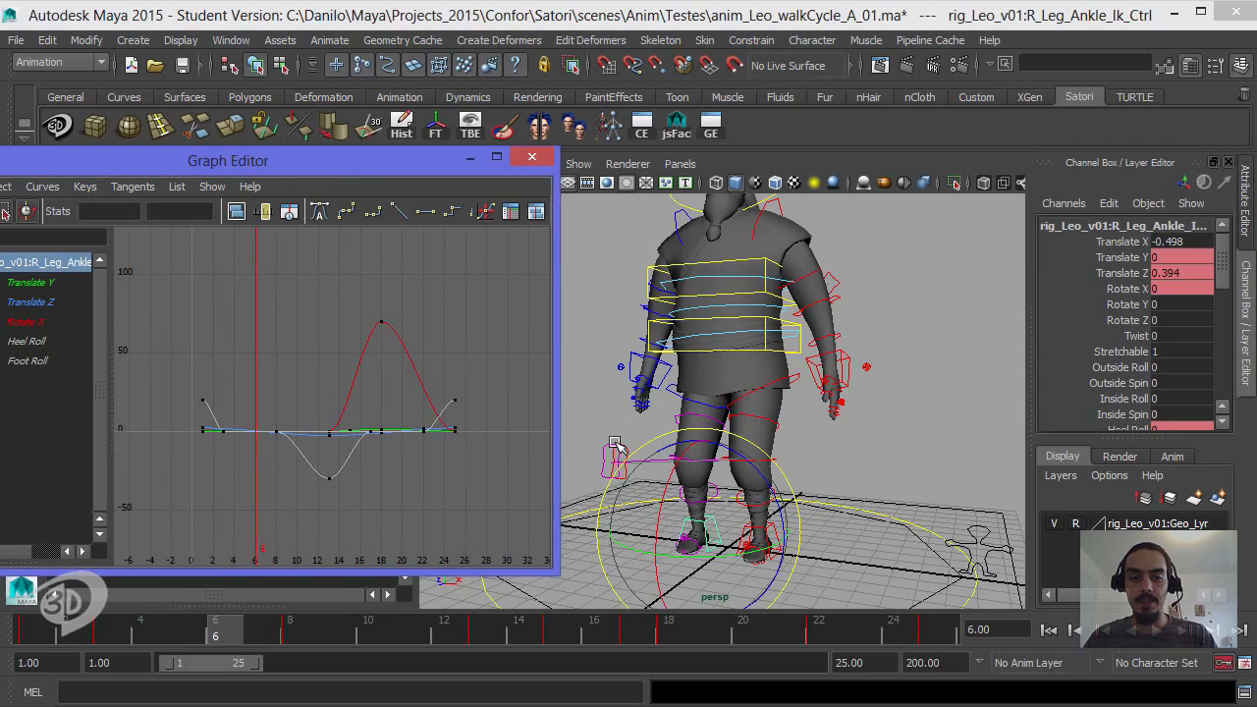
{"action": "left_click", "coordinate": [644, 416]}
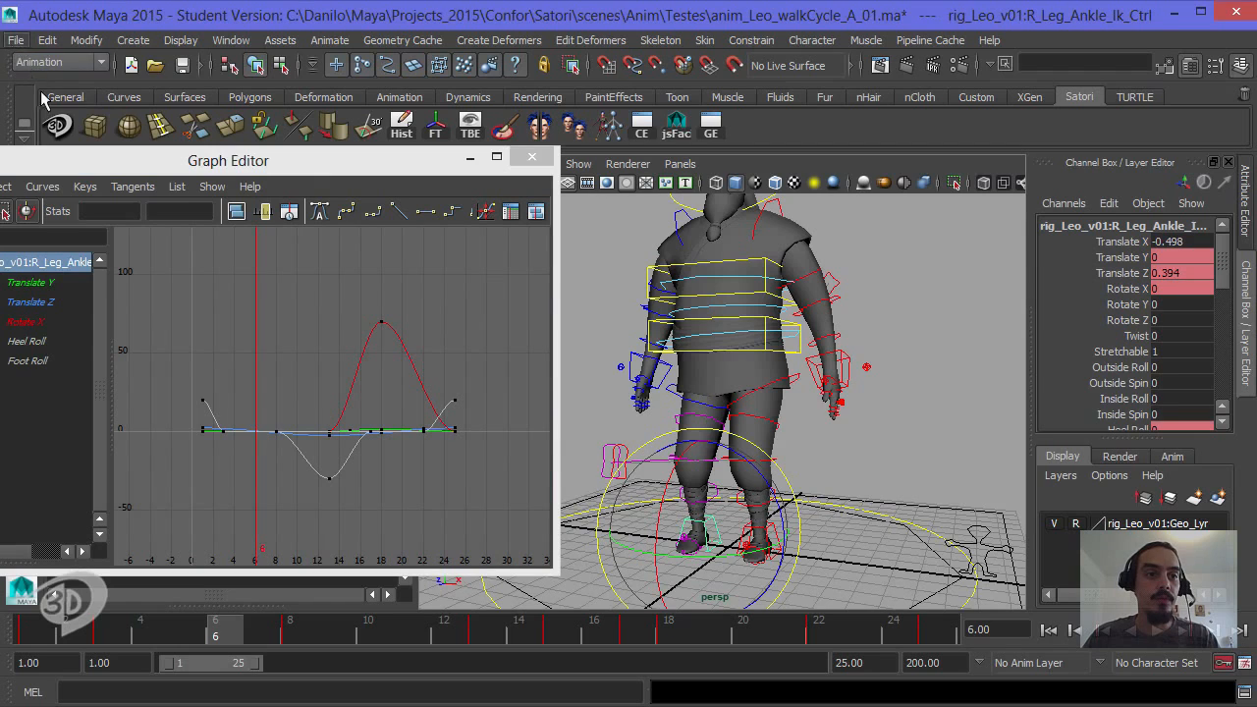
Step: Save the scene as a new version named anim_Leo_walkCycle_A_02.ma, accepting the student version notice
{"action": "left_click", "coordinate": [15, 40]}
{"action": "left_click", "coordinate": [83, 128]}
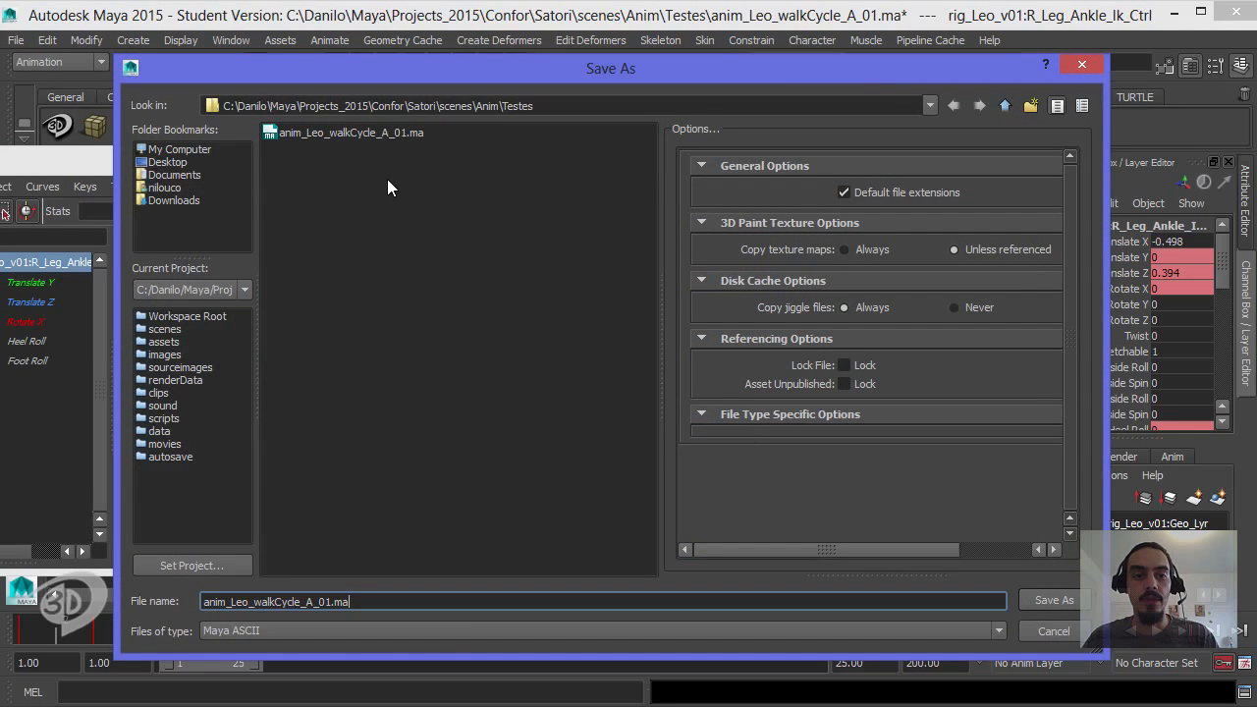
{"action": "left_click", "coordinate": [389, 199]}
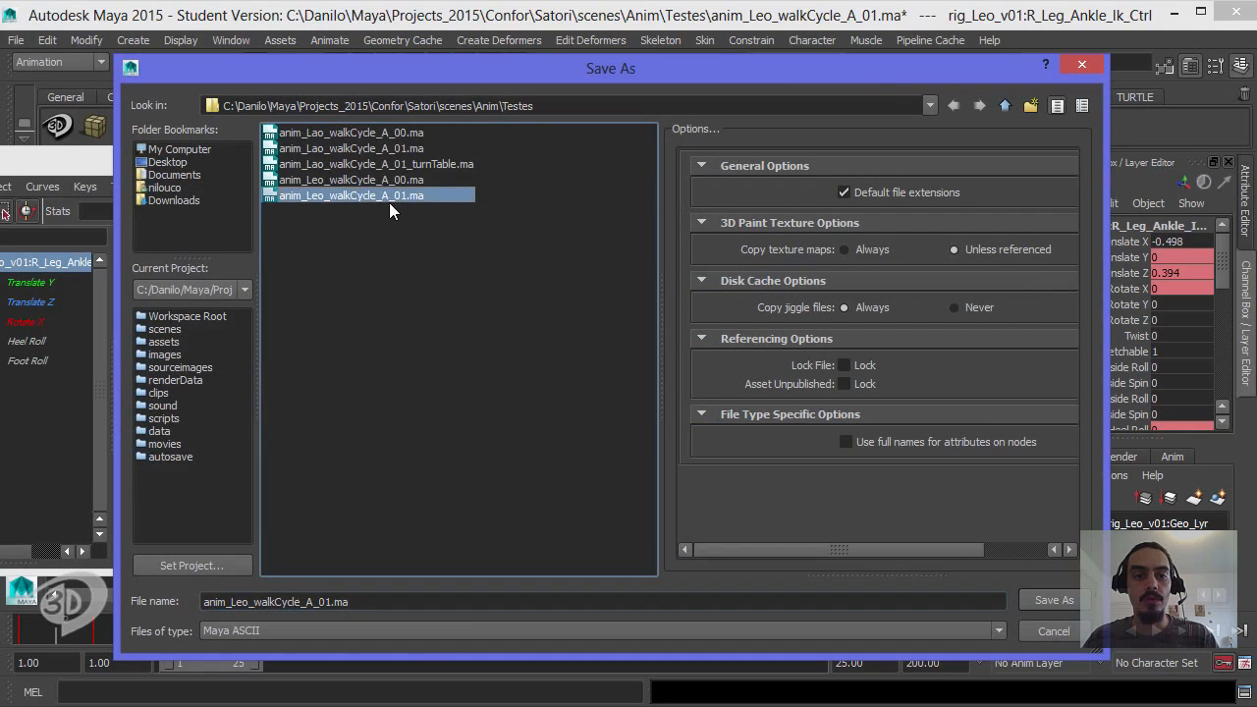
{"action": "left_click_drag", "start_coordinate": [336, 601], "coordinate": [330, 601]}
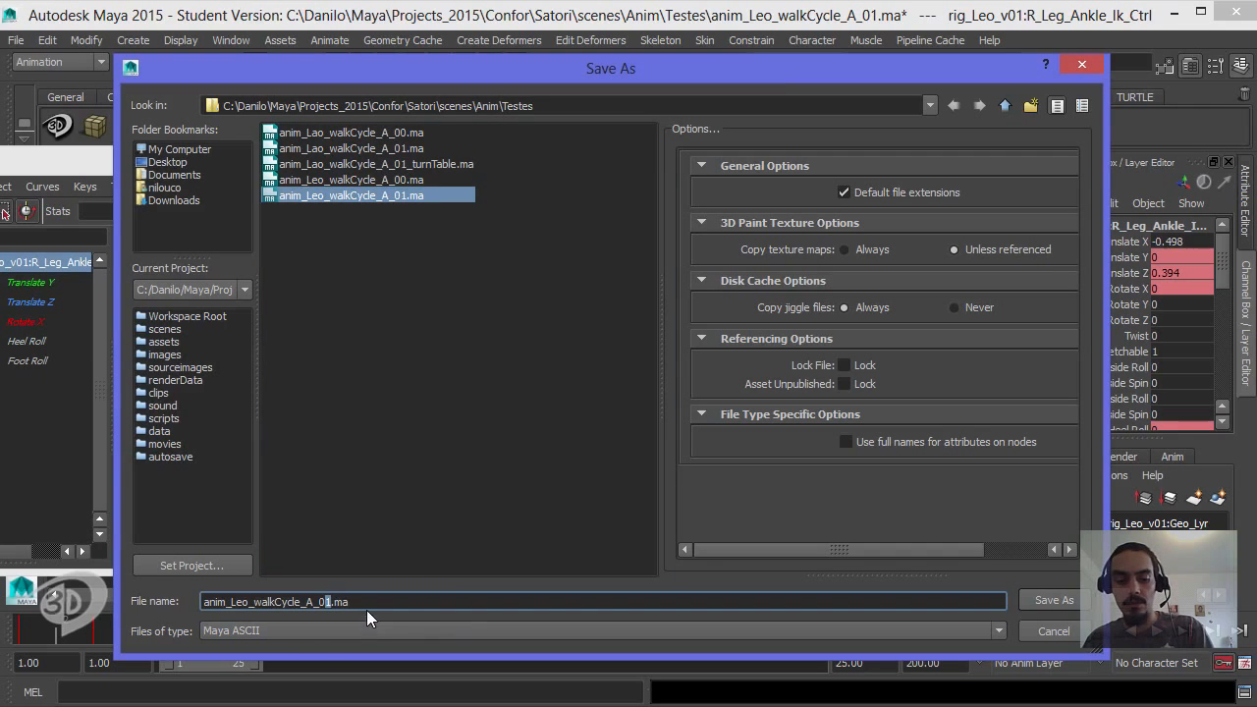
{"action": "type", "text": "2"}
{"action": "left_click", "coordinate": [1065, 600]}
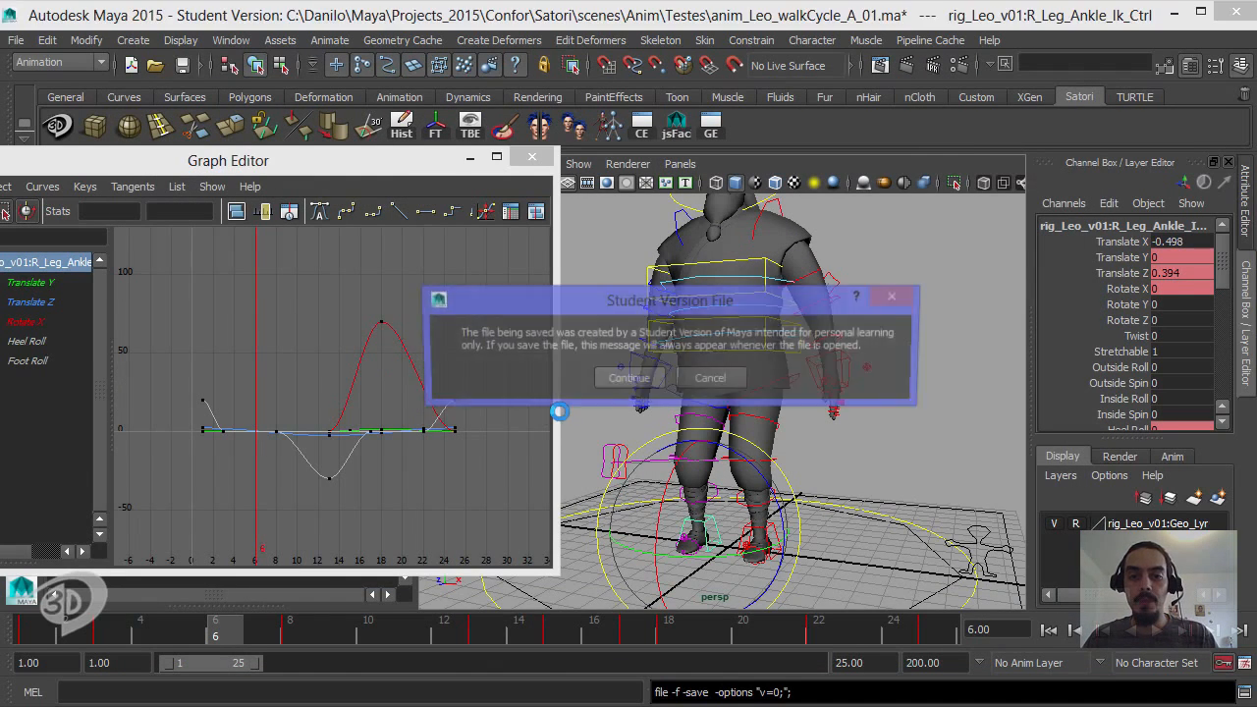
{"action": "left_click", "coordinate": [599, 379]}
Step: Display the right ankle's curves from Translate Y through Foot Roll in the Graph Editor and select all their keys
{"action": "left_click_drag", "start_coordinate": [257, 373], "coordinate": [245, 477]}
{"action": "left_click", "coordinate": [317, 347]}
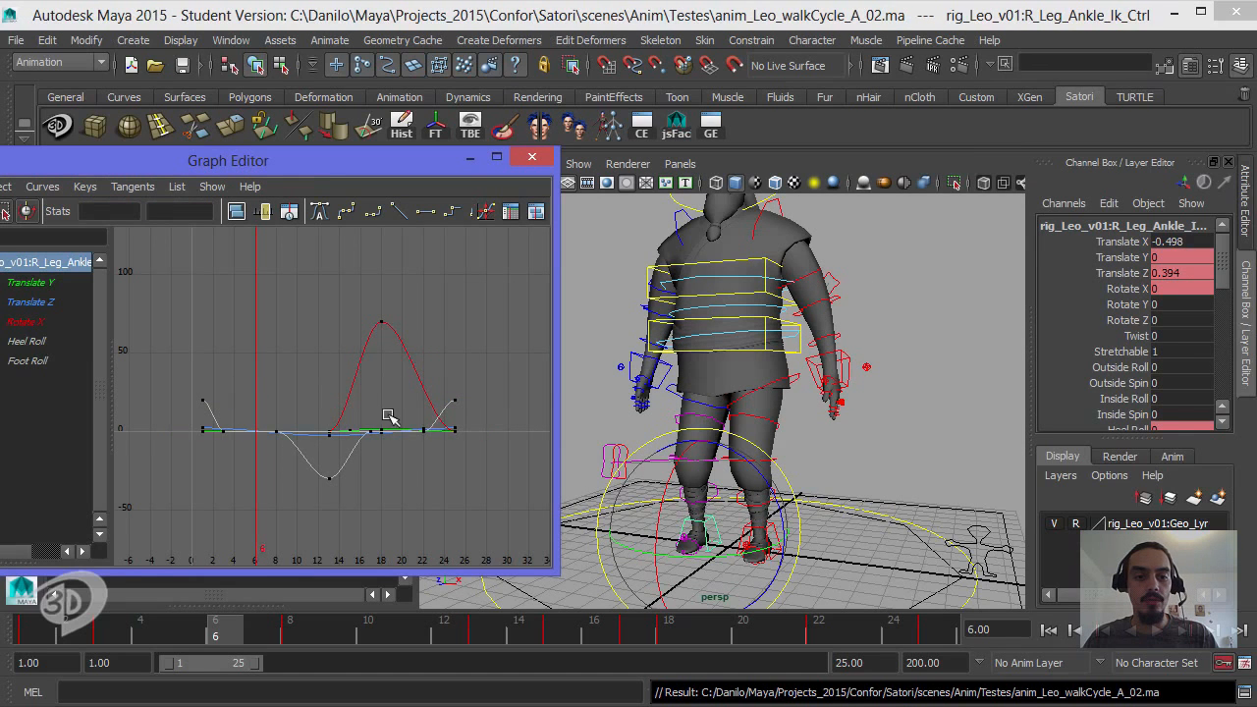
{"action": "left_click_drag", "start_coordinate": [413, 499], "coordinate": [408, 504]}
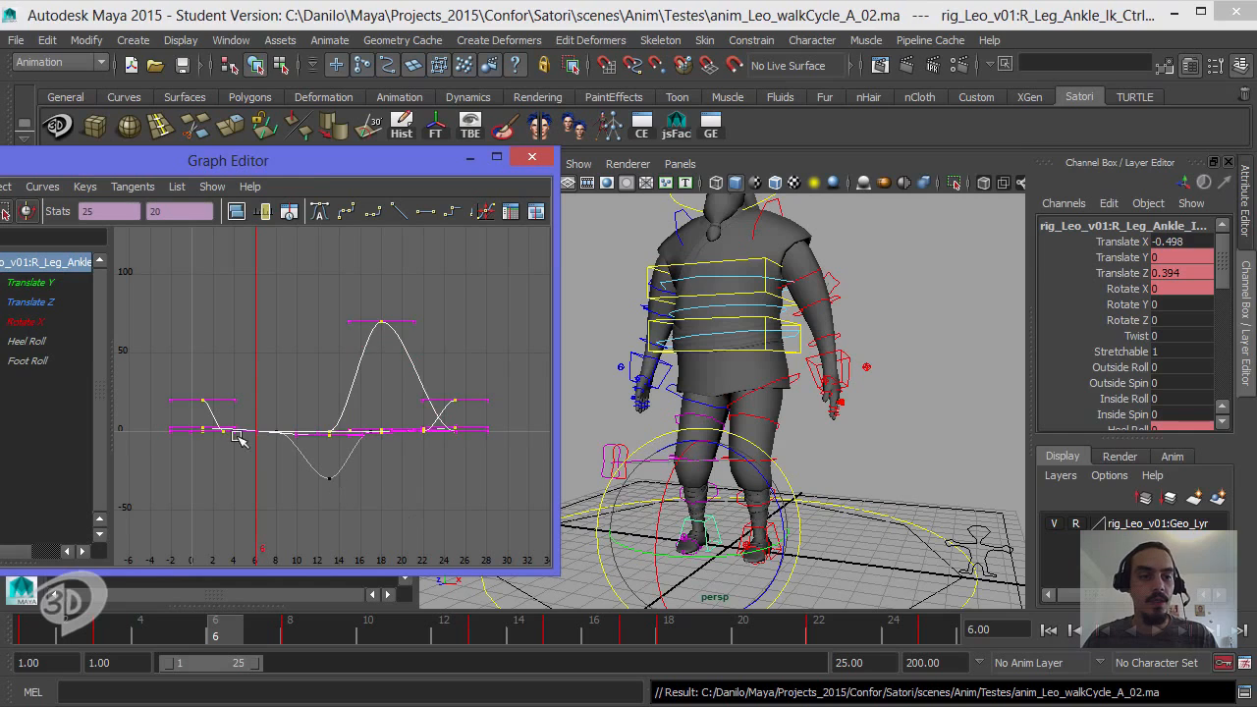
{"action": "left_click_drag", "start_coordinate": [200, 161], "coordinate": [254, 158]}
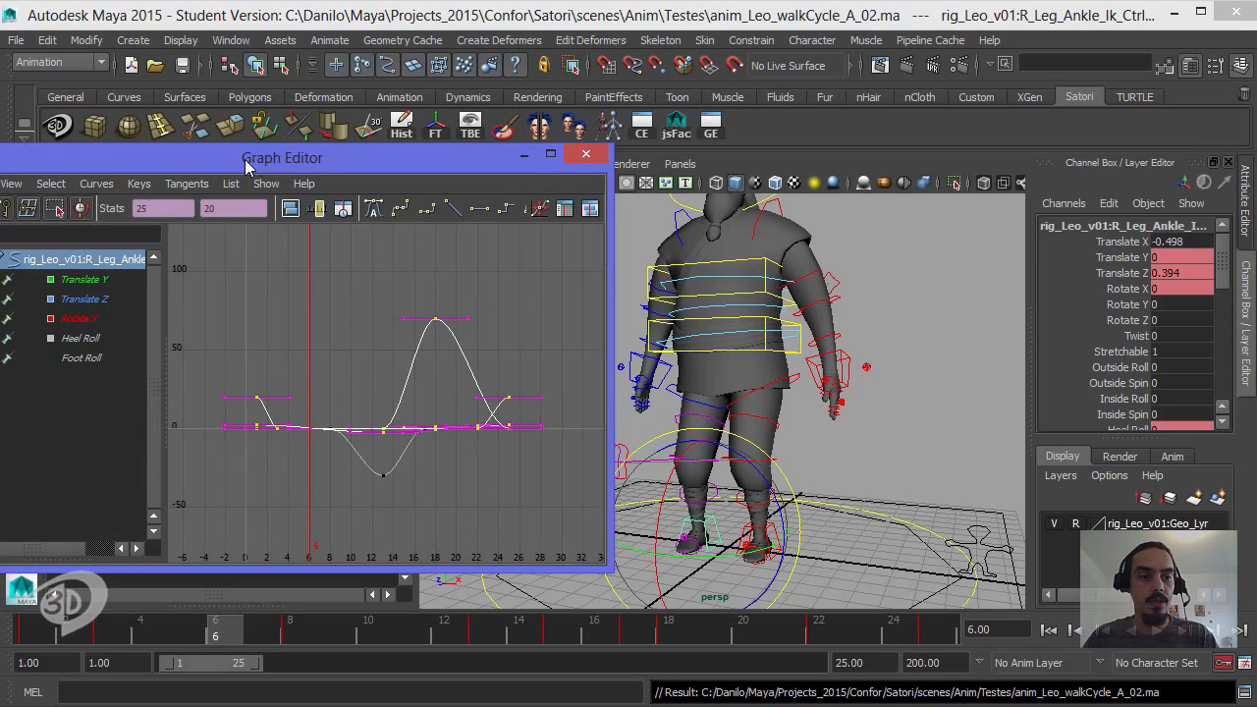
{"action": "left_click", "coordinate": [91, 357]}
{"action": "left_click", "coordinate": [85, 278]}
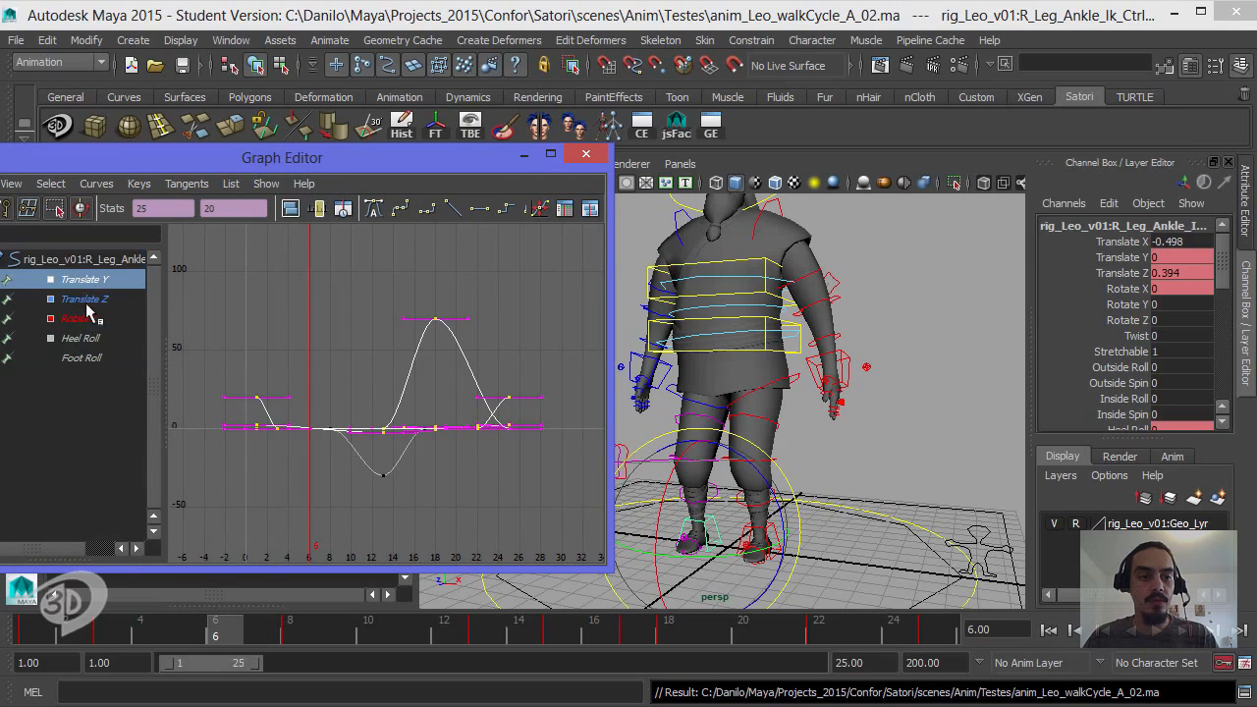
{"action": "left_click", "coordinate": [91, 357], "text": "shift"}
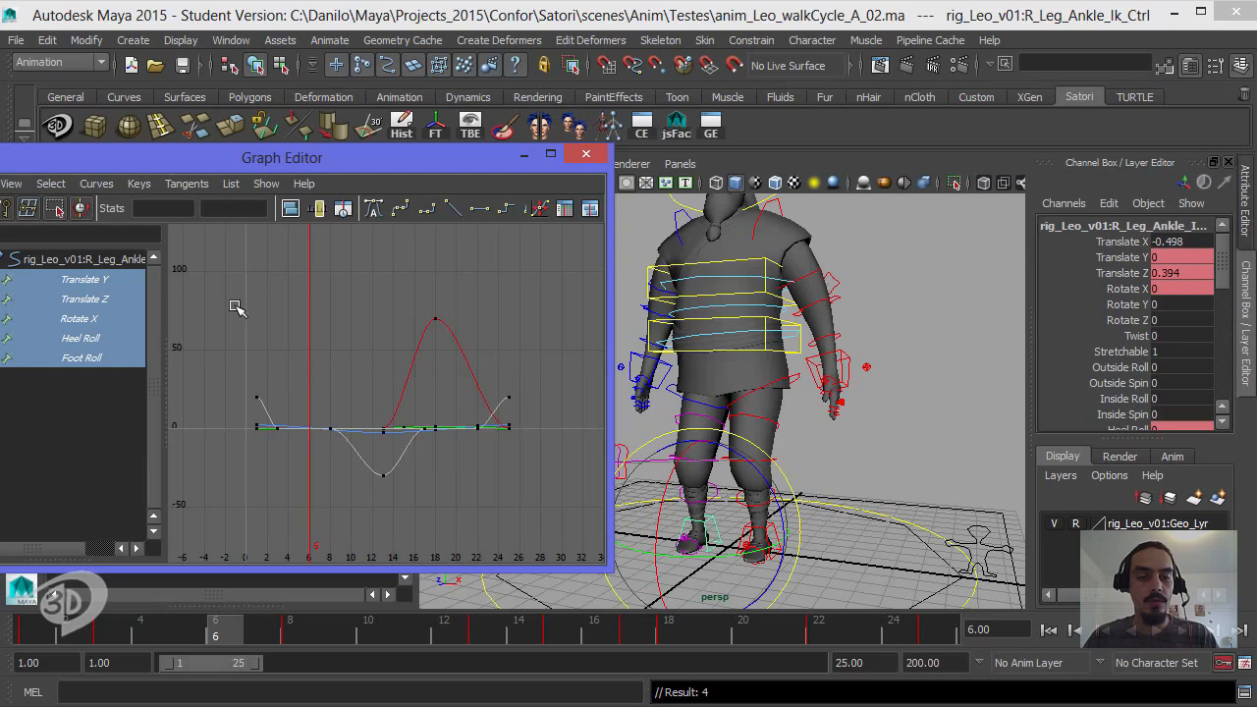
{"action": "left_click_drag", "start_coordinate": [345, 326], "coordinate": [364, 527]}
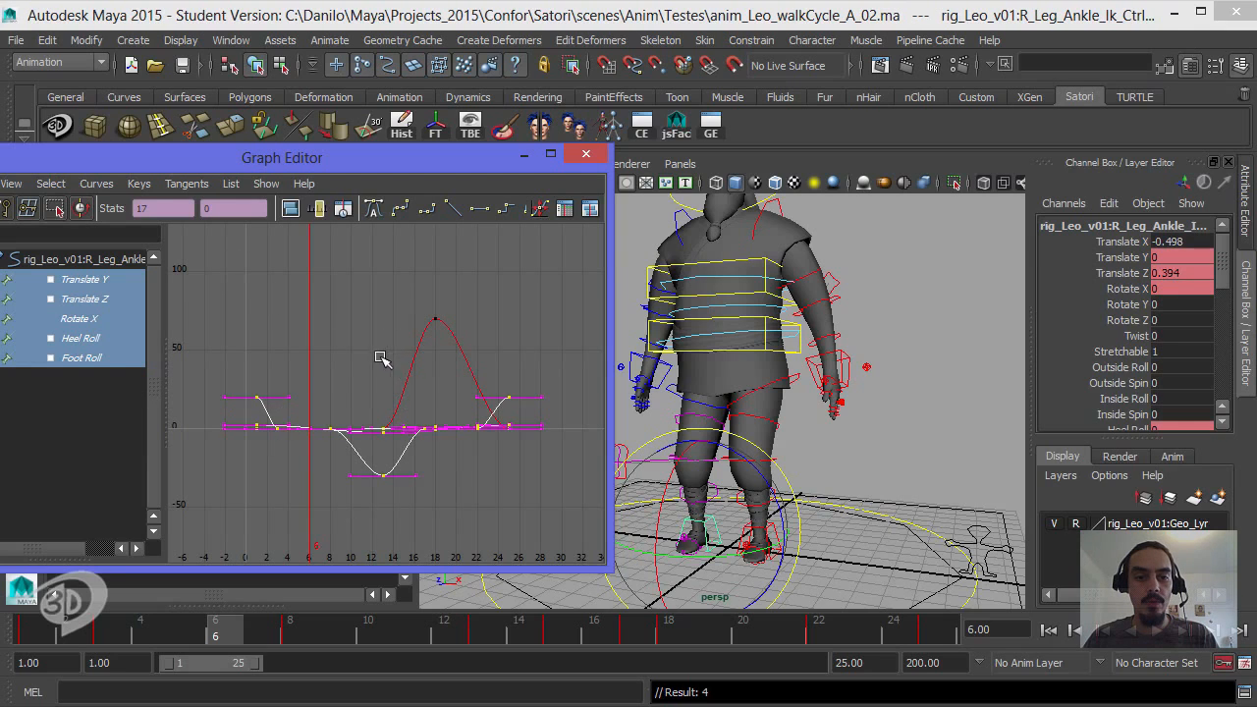
{"action": "left_click", "coordinate": [408, 385], "text": "shift"}
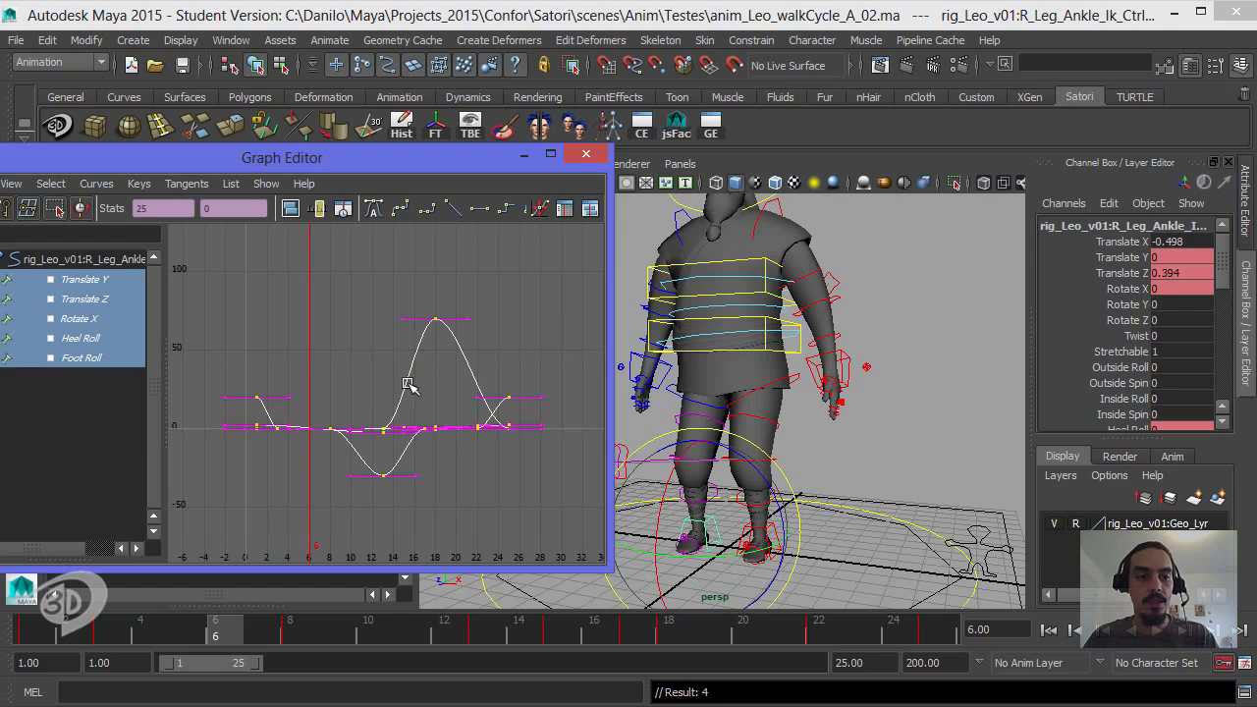
Step: Try to paste a copy of the right ankle's selected keys at frame 25, and undo the paste
{"action": "left_click", "coordinate": [34, 633]}
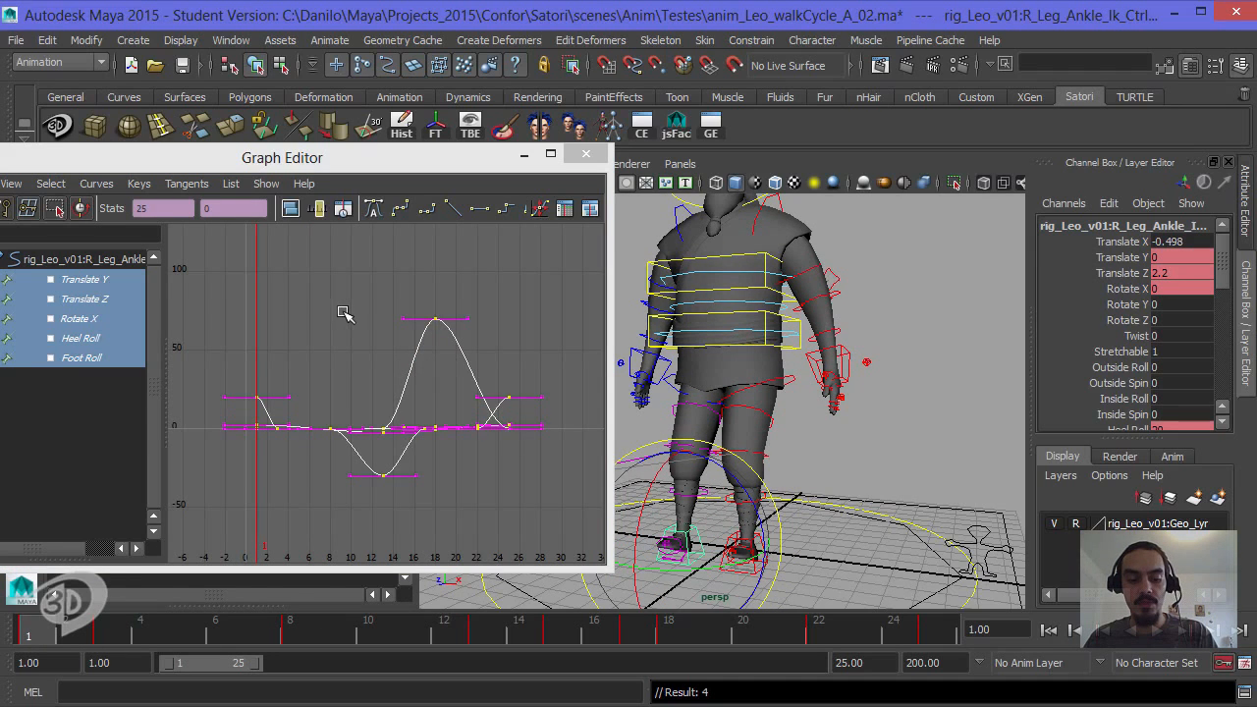
{"action": "left_click", "coordinate": [923, 621]}
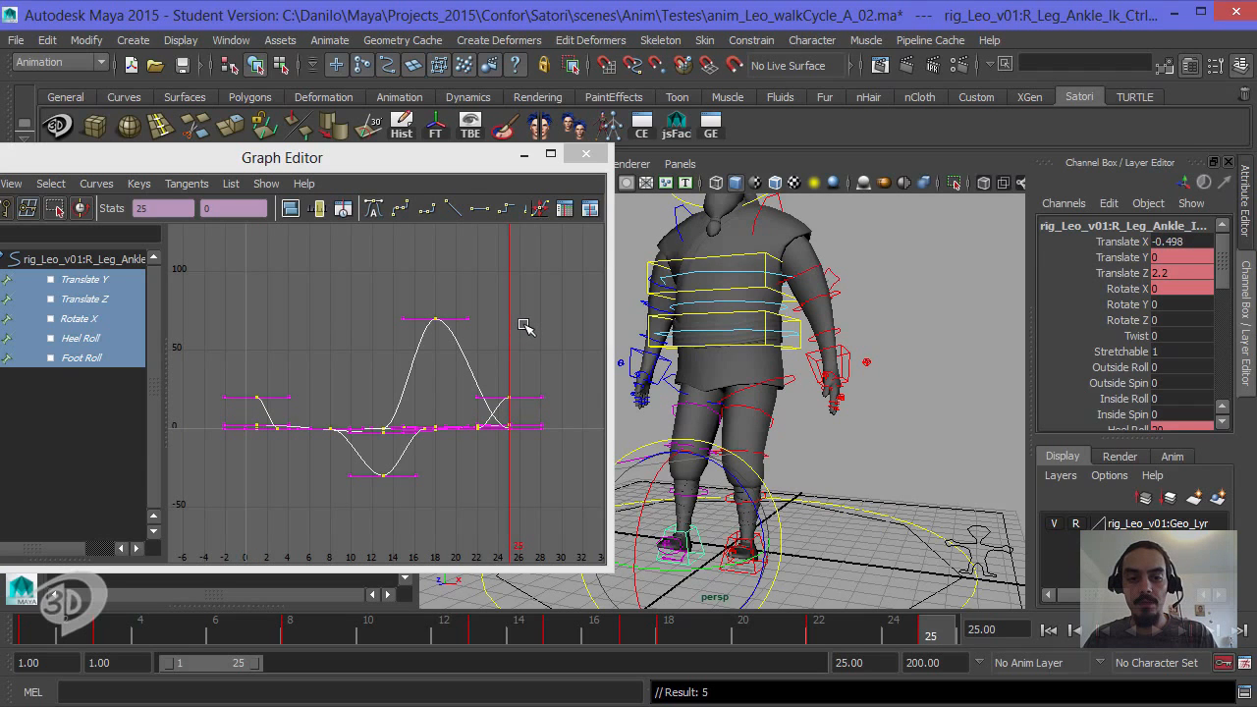
{"action": "key", "text": "ctrl+v"}
{"action": "scroll", "coordinate": [458, 379], "scroll_direction": "down", "scroll_amount": 2}
{"action": "middle_click_drag", "start_coordinate": [458, 379], "coordinate": [514, 353], "text": "alt"}
{"action": "key", "text": "ctrl+z"}
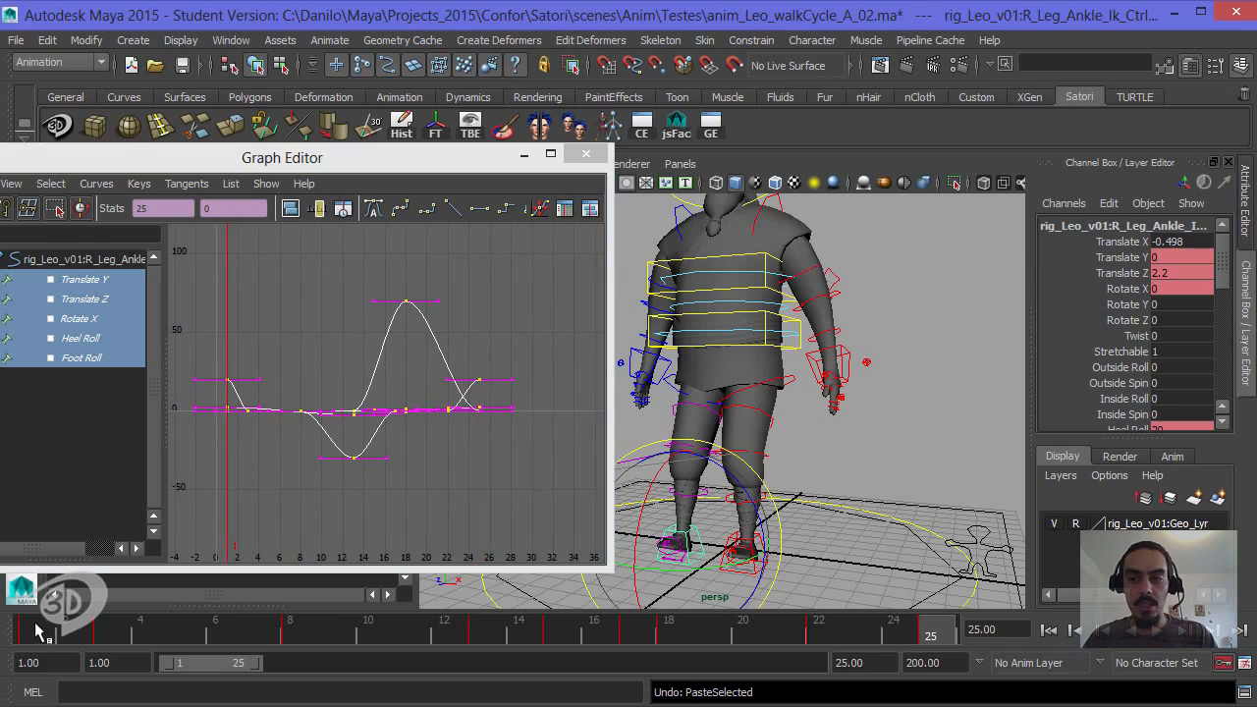
Step: Key Translate Y, Translate Z, Rotate X, Heel Roll and Foot Roll of the right ankle control at frame 1
{"action": "left_click", "coordinate": [35, 634]}
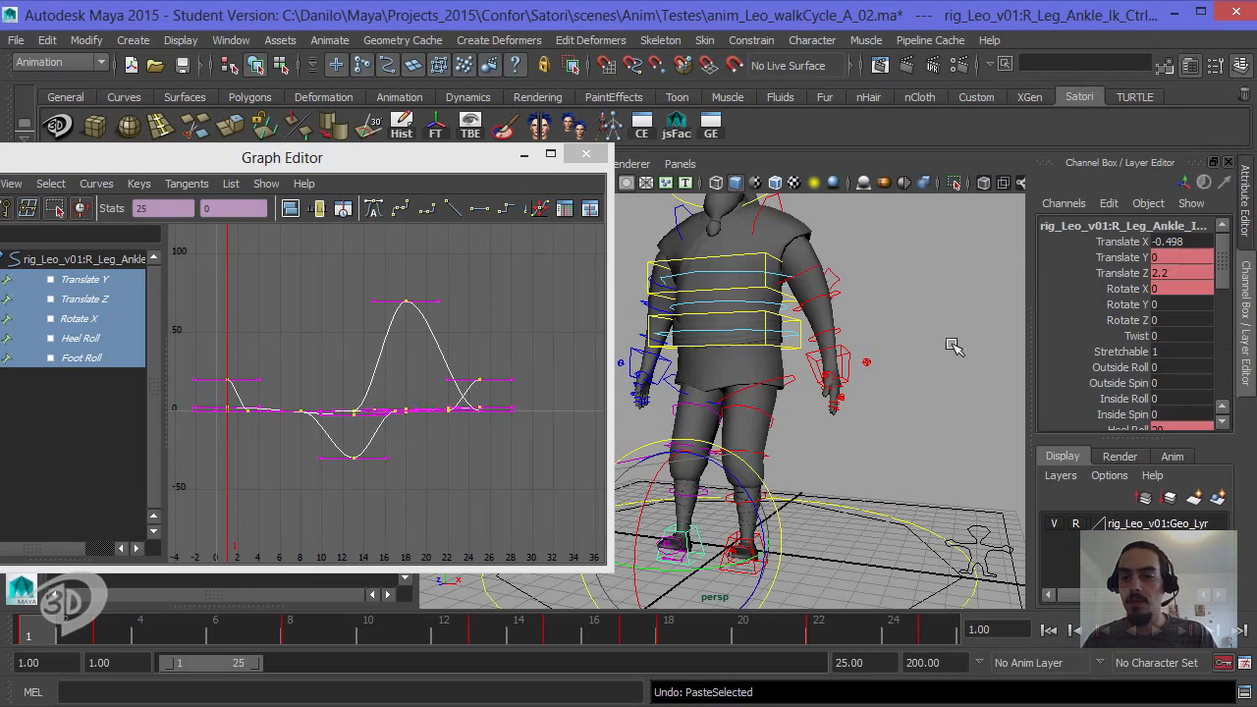
{"action": "left_click_drag", "start_coordinate": [1131, 258], "coordinate": [1135, 288]}
{"action": "left_click_drag", "start_coordinate": [1223, 279], "coordinate": [1227, 327]}
{"action": "left_click", "coordinate": [1139, 280]}
{"action": "left_click", "coordinate": [1139, 391], "text": "ctrl"}
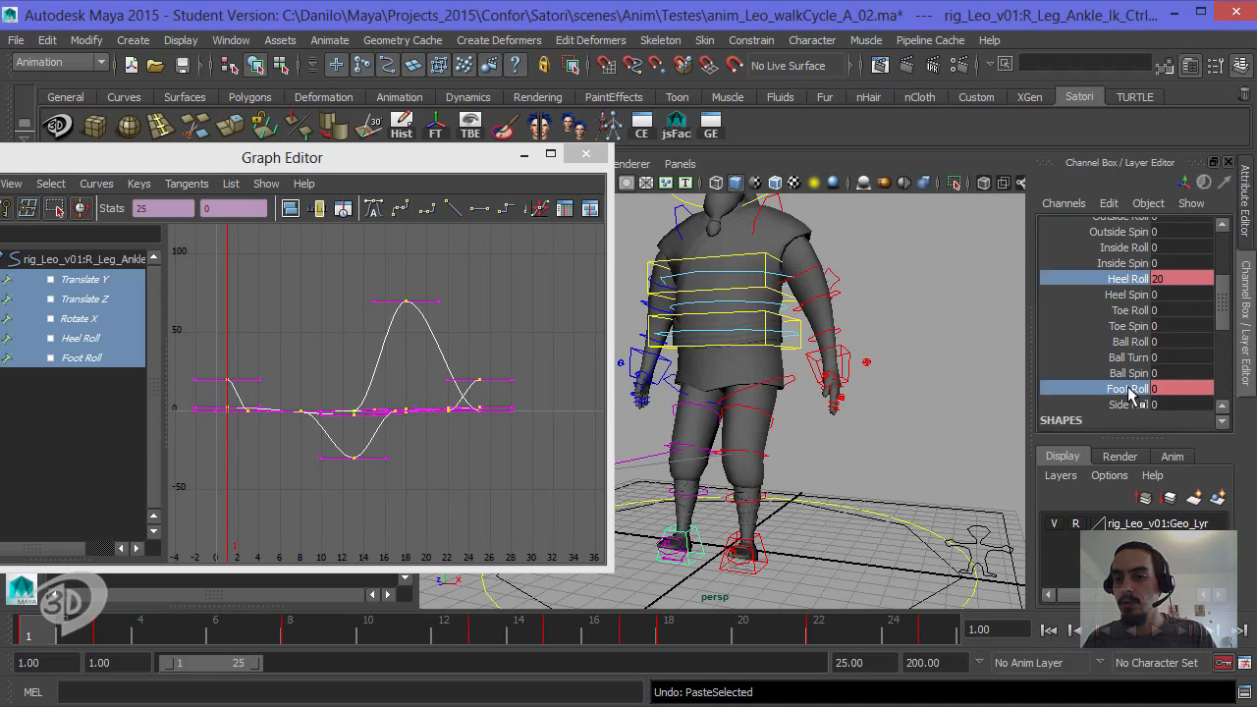
{"action": "right_click", "coordinate": [1139, 372]}
{"action": "left_click", "coordinate": [1187, 31]}
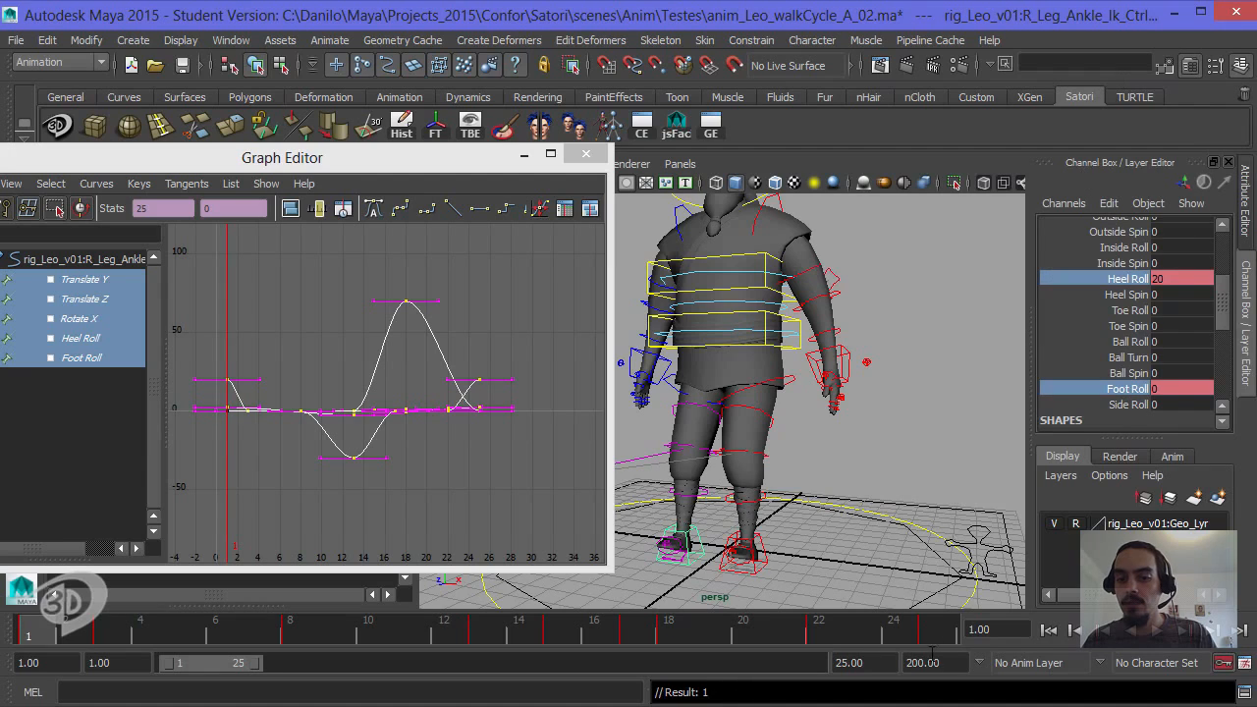
Step: Key the same five channels of the right ankle control at frame 25
{"action": "left_click", "coordinate": [945, 624]}
{"action": "right_click", "coordinate": [1138, 391]}
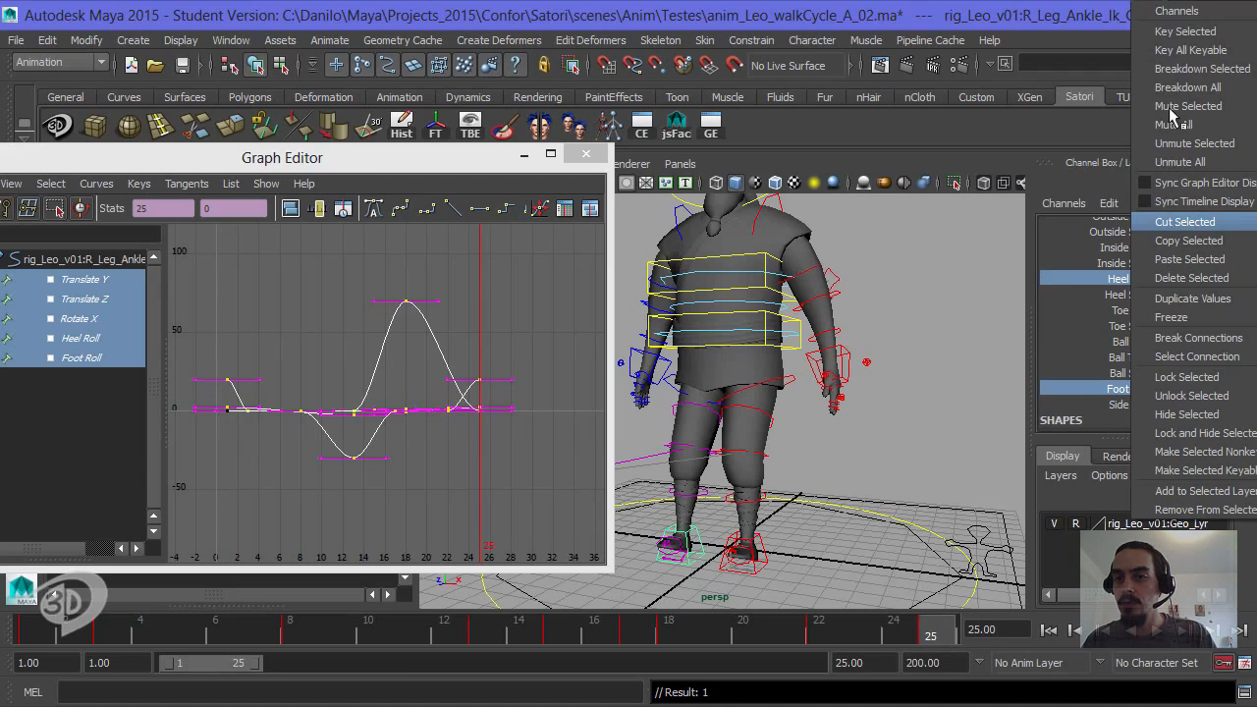
{"action": "left_click", "coordinate": [1175, 37]}
{"action": "left_click_drag", "start_coordinate": [1224, 286], "coordinate": [1239, 209]}
{"action": "right_click", "coordinate": [1145, 285]}
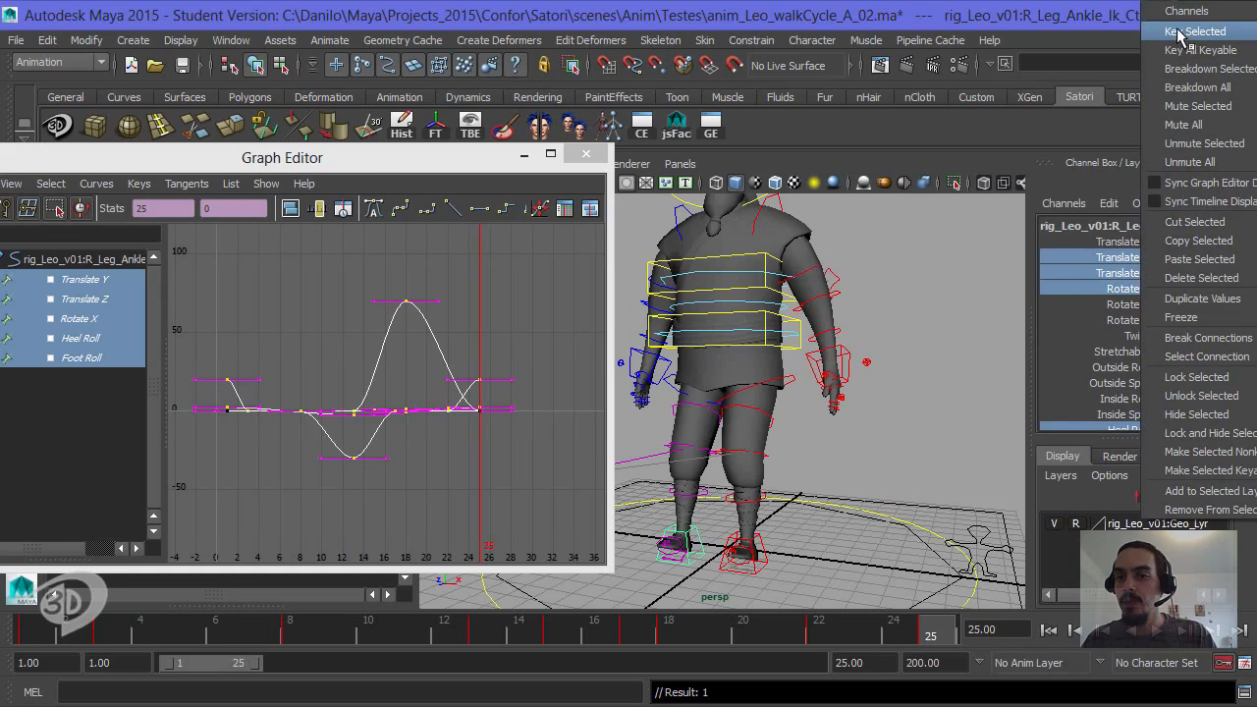
{"action": "left_click", "coordinate": [1174, 36]}
{"action": "left_click", "coordinate": [1162, 242]}
Step: Check the left ankle IK control for curves and reselect the right ankle IK control
{"action": "left_click_drag", "start_coordinate": [857, 378], "coordinate": [905, 356], "text": "alt"}
{"action": "left_click", "coordinate": [785, 532]}
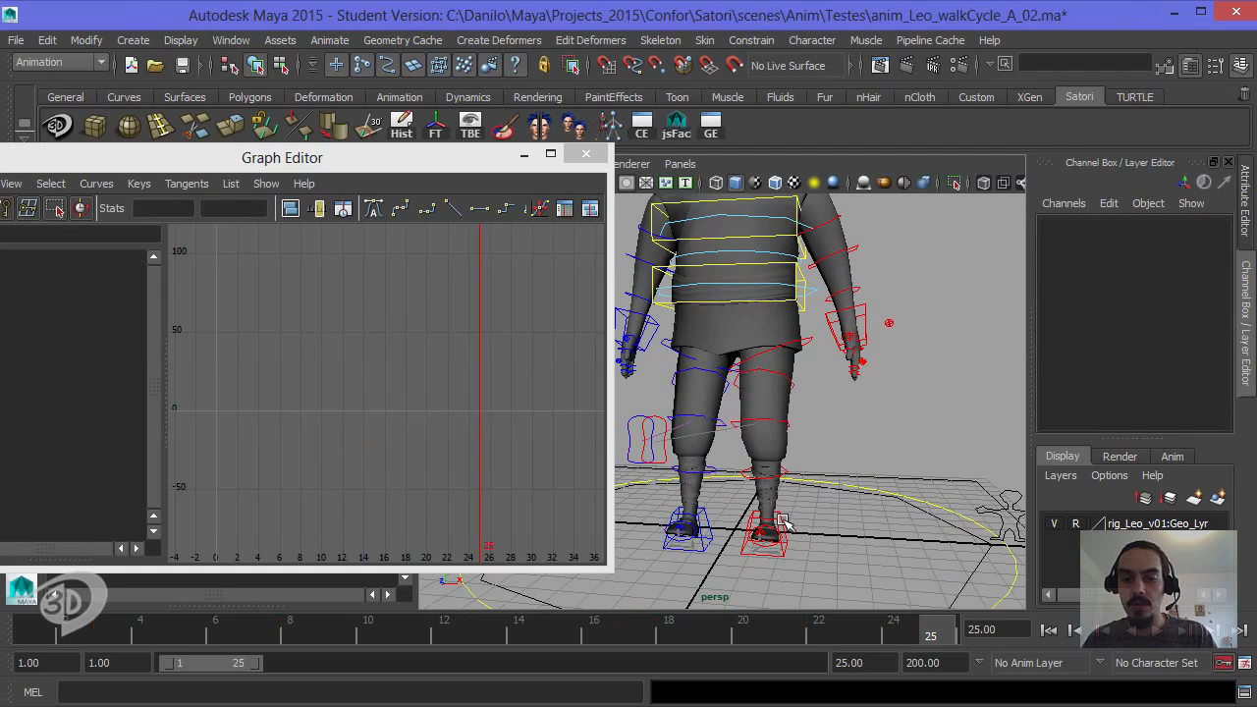
{"action": "left_click", "coordinate": [785, 522]}
{"action": "left_click", "coordinate": [943, 383]}
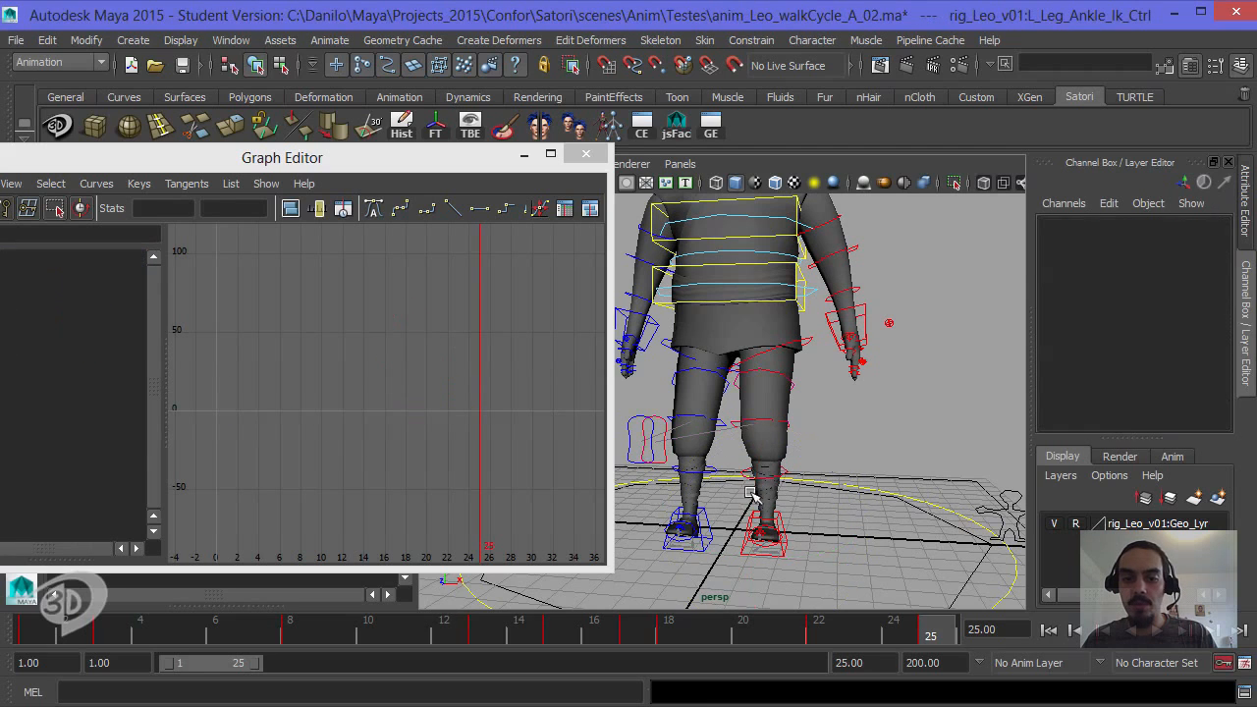
{"action": "left_click", "coordinate": [709, 518]}
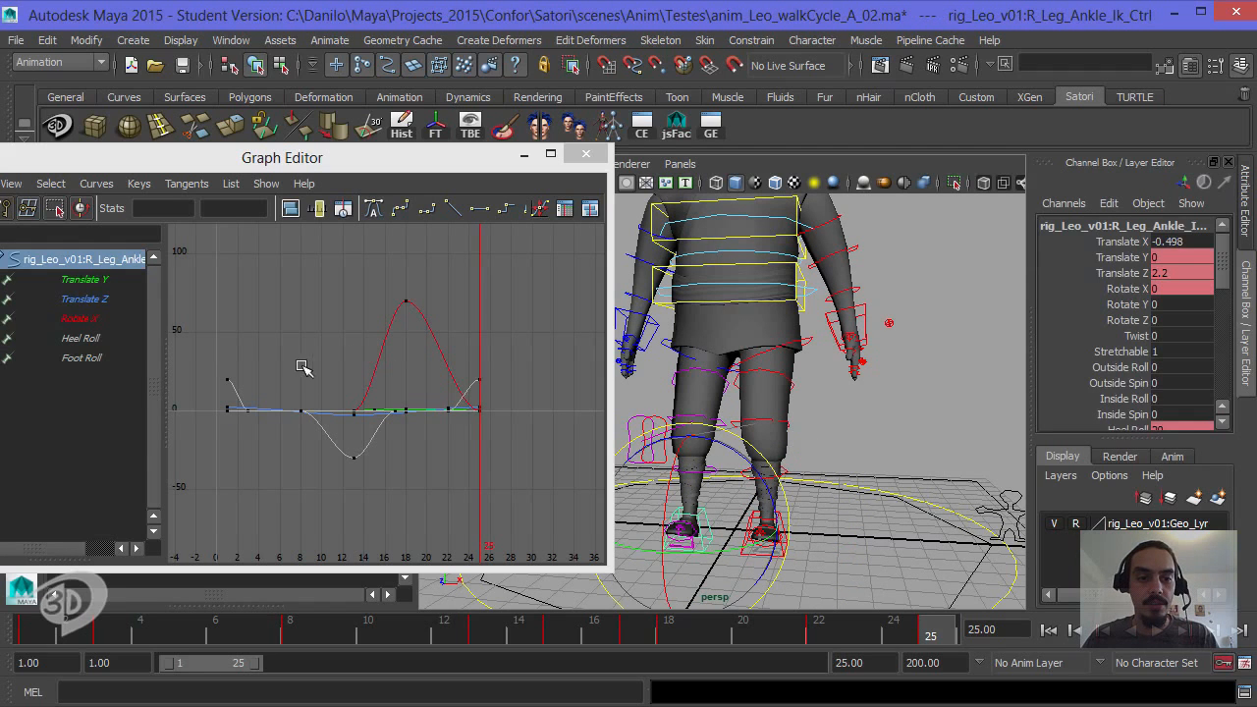
Step: Copy all keys of the right ankle's curves from frame 1 and paste them at frame 25 to repeat the cycle
{"action": "left_click_drag", "start_coordinate": [329, 311], "coordinate": [333, 483]}
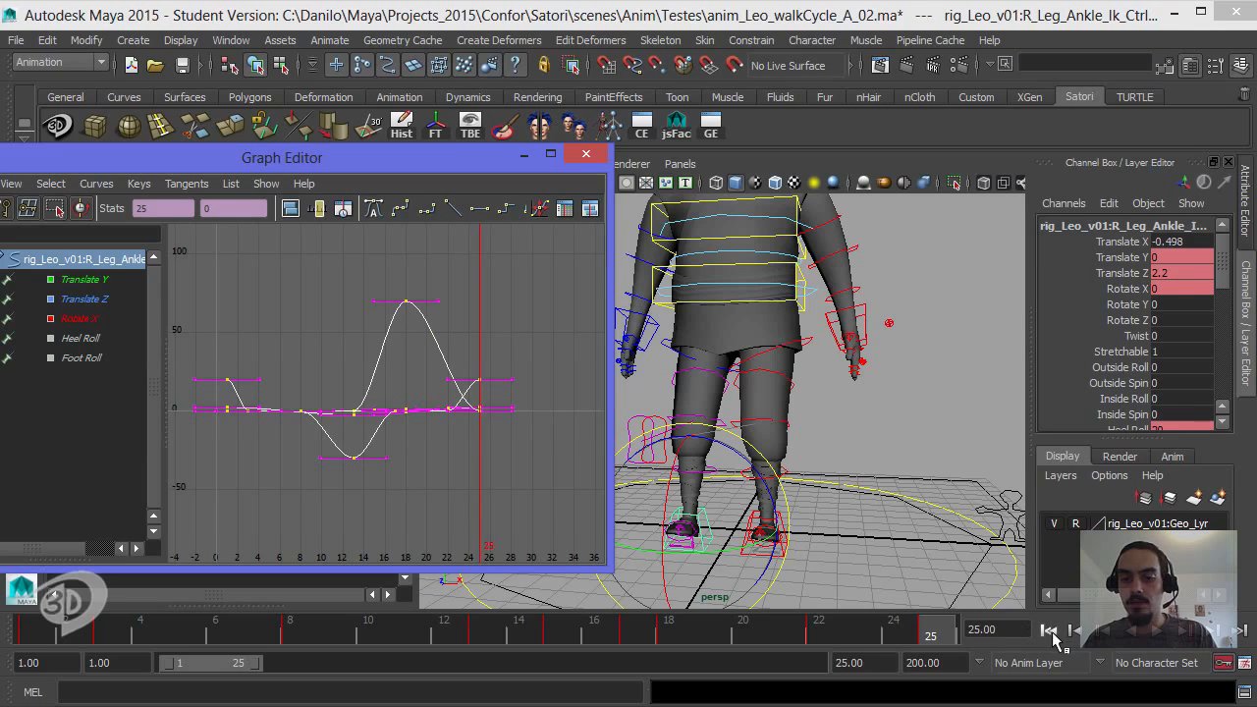
{"action": "left_click", "coordinate": [1049, 629]}
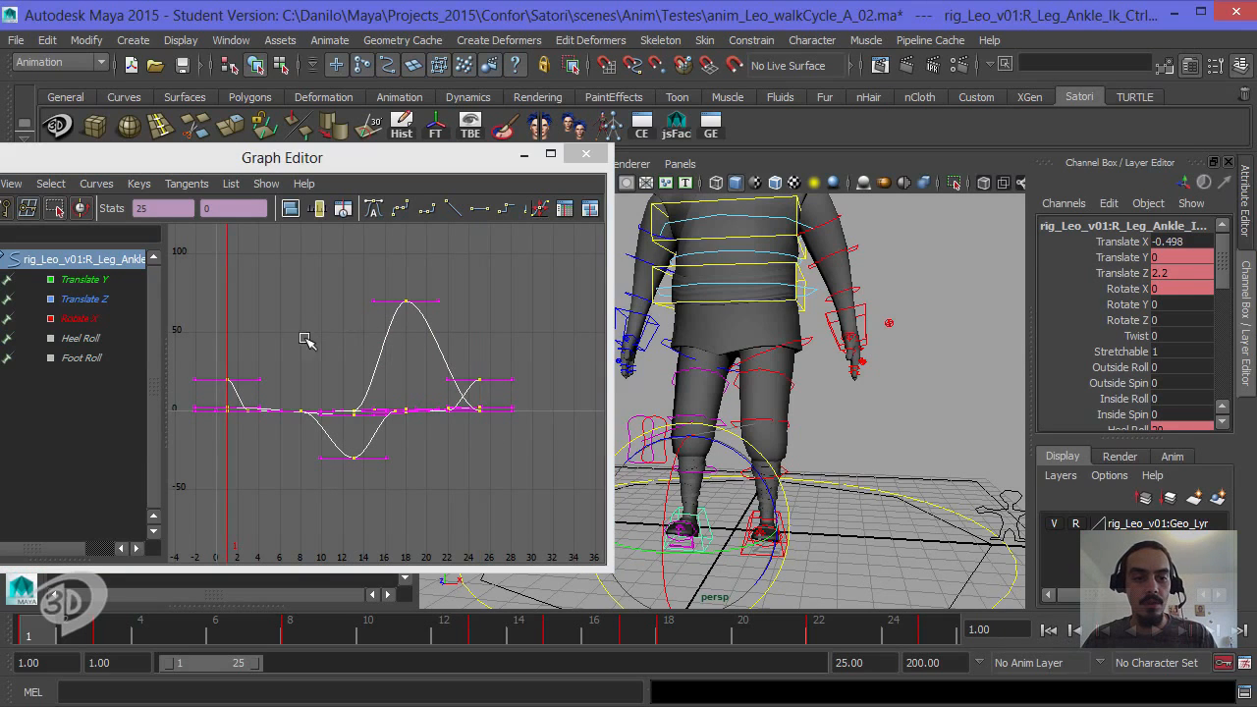
{"action": "left_click_drag", "start_coordinate": [326, 320], "coordinate": [326, 477]}
{"action": "left_click", "coordinate": [319, 292]}
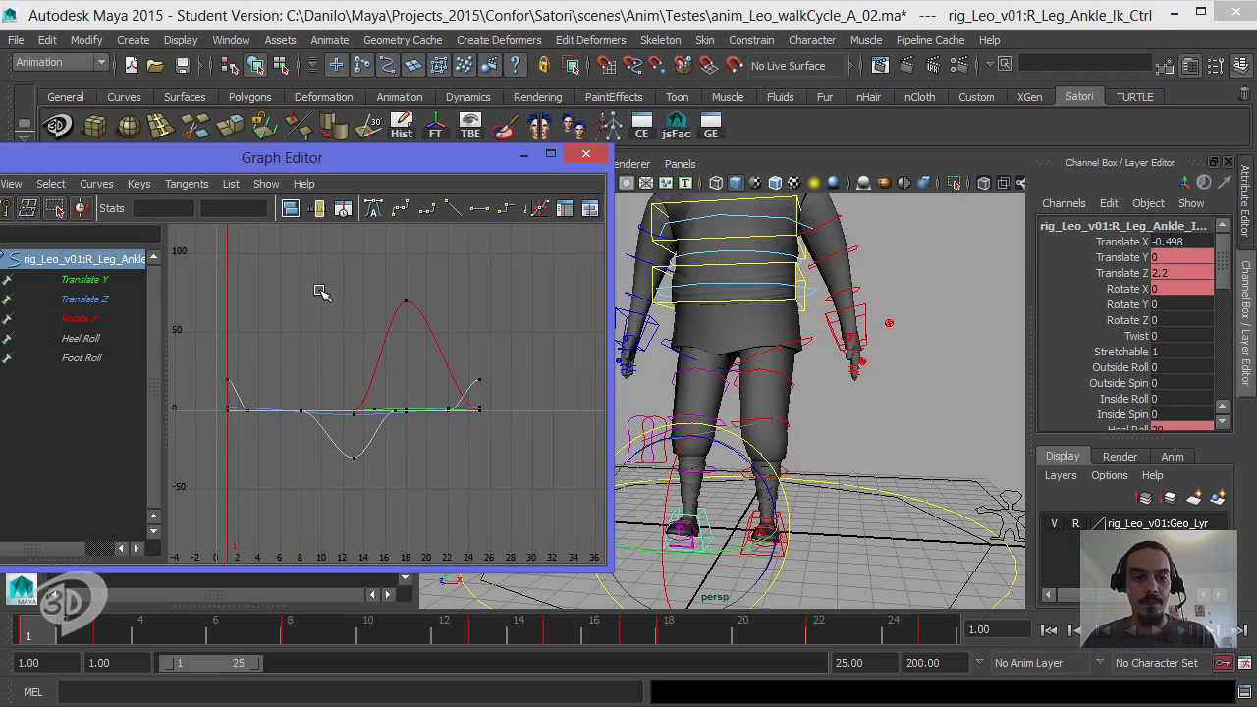
{"action": "left_click_drag", "start_coordinate": [319, 291], "coordinate": [331, 494]}
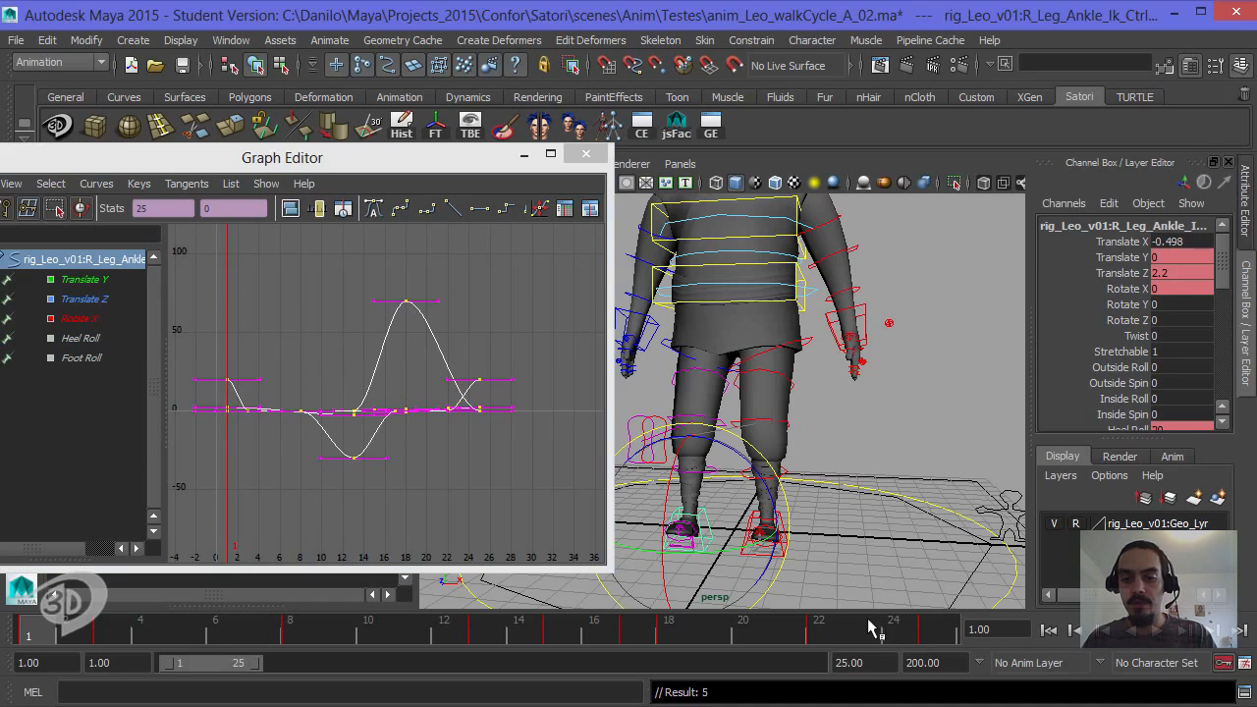
{"action": "left_click", "coordinate": [929, 631]}
{"action": "key", "text": "ctrl+v"}
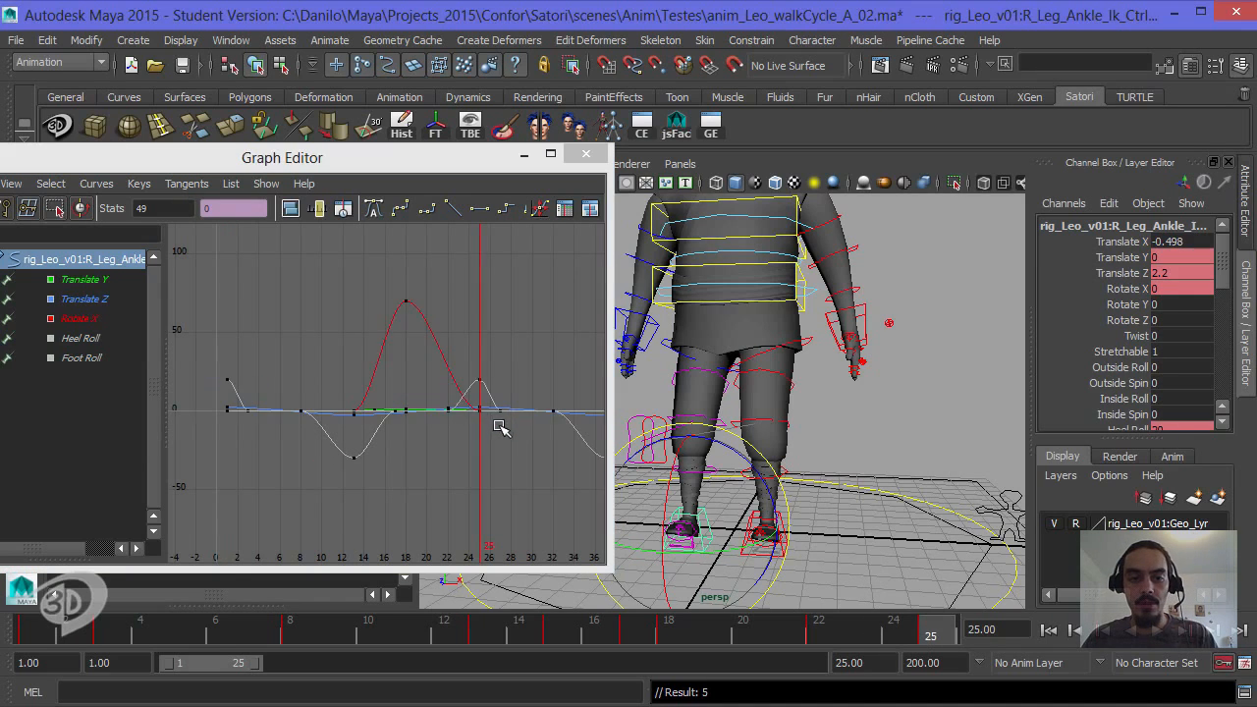
{"action": "middle_click_drag", "start_coordinate": [502, 391], "coordinate": [355, 409], "text": "alt"}
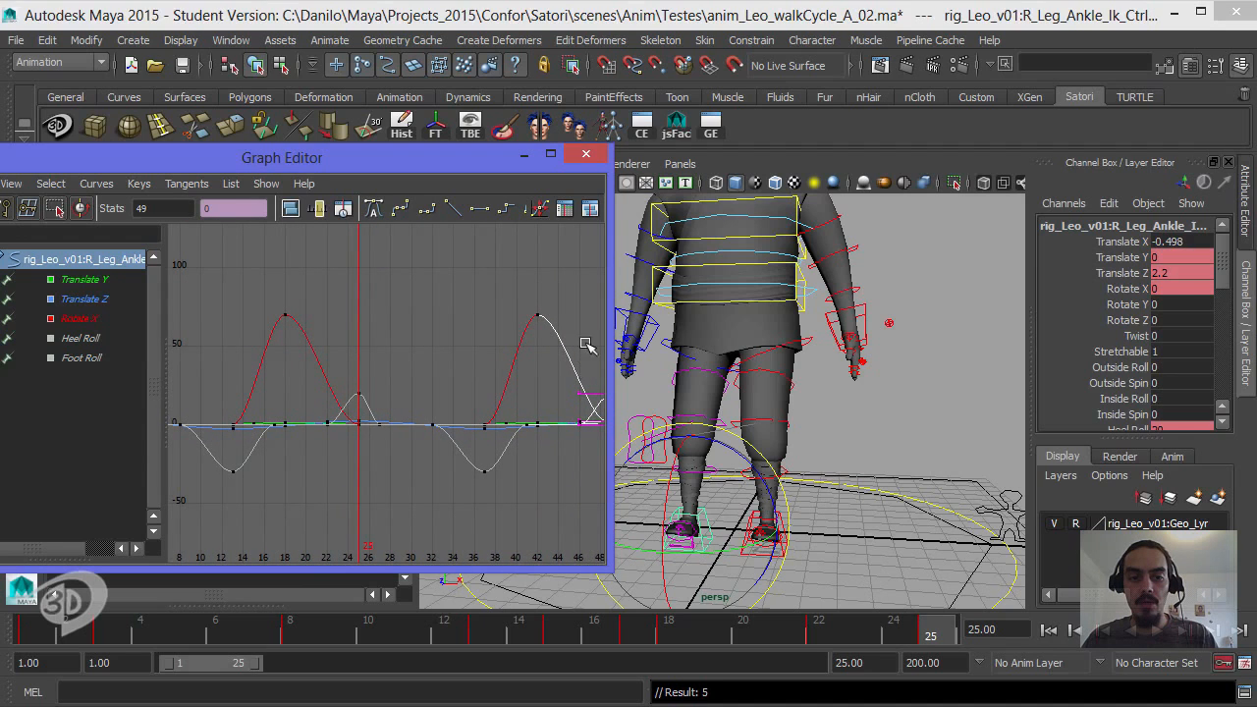
{"action": "middle_click_drag", "start_coordinate": [491, 383], "coordinate": [548, 373], "text": "alt"}
{"action": "right_click_drag", "start_coordinate": [548, 373], "coordinate": [505, 389], "text": "alt"}
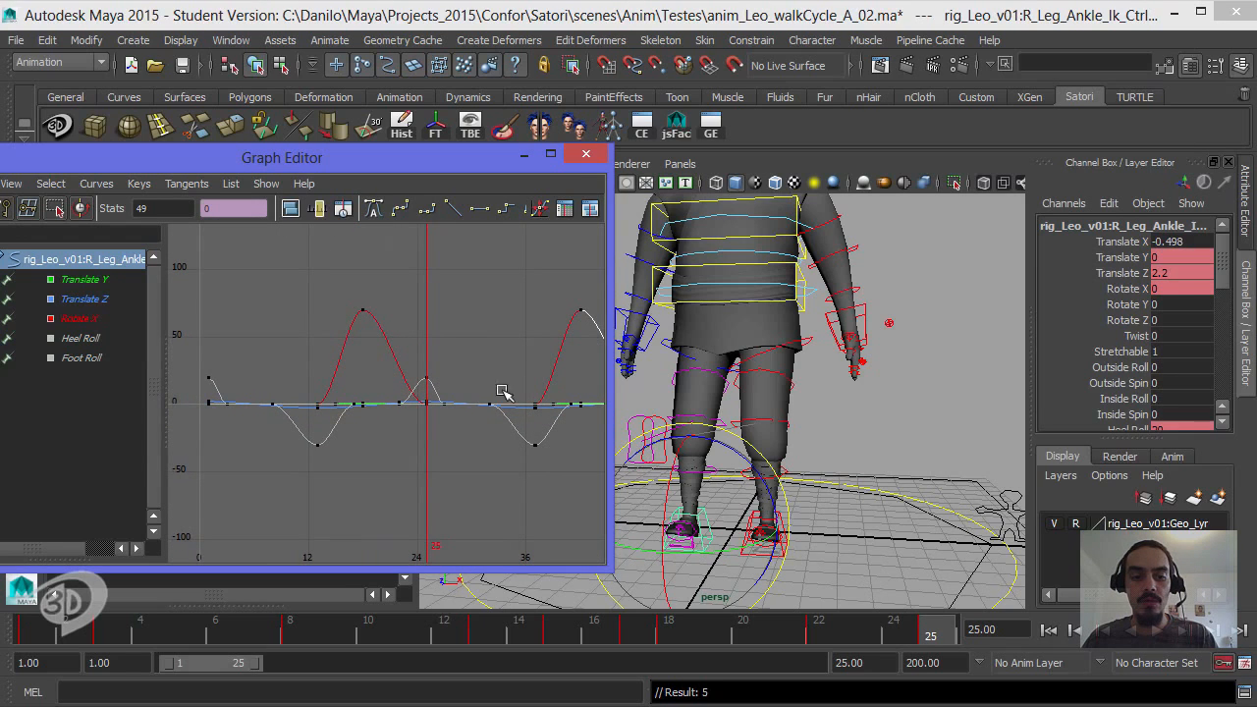
Step: Go to frame 13 and shift all the right ankle's keys about 14 frames earlier
{"action": "left_click", "coordinate": [495, 637]}
{"action": "middle_click_drag", "start_coordinate": [415, 336], "coordinate": [444, 372], "text": "alt"}
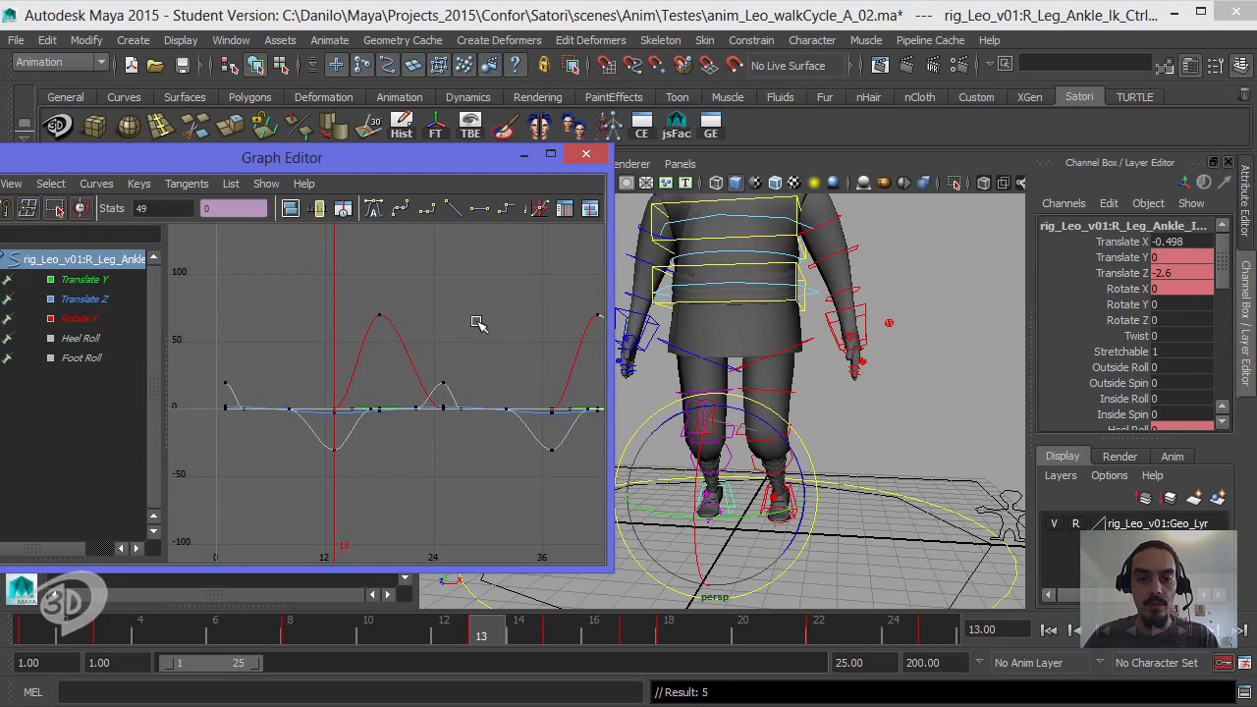
{"action": "left_click_drag", "start_coordinate": [477, 323], "coordinate": [483, 481]}
{"action": "middle_click_drag", "start_coordinate": [483, 454], "coordinate": [358, 465], "text": "shift"}
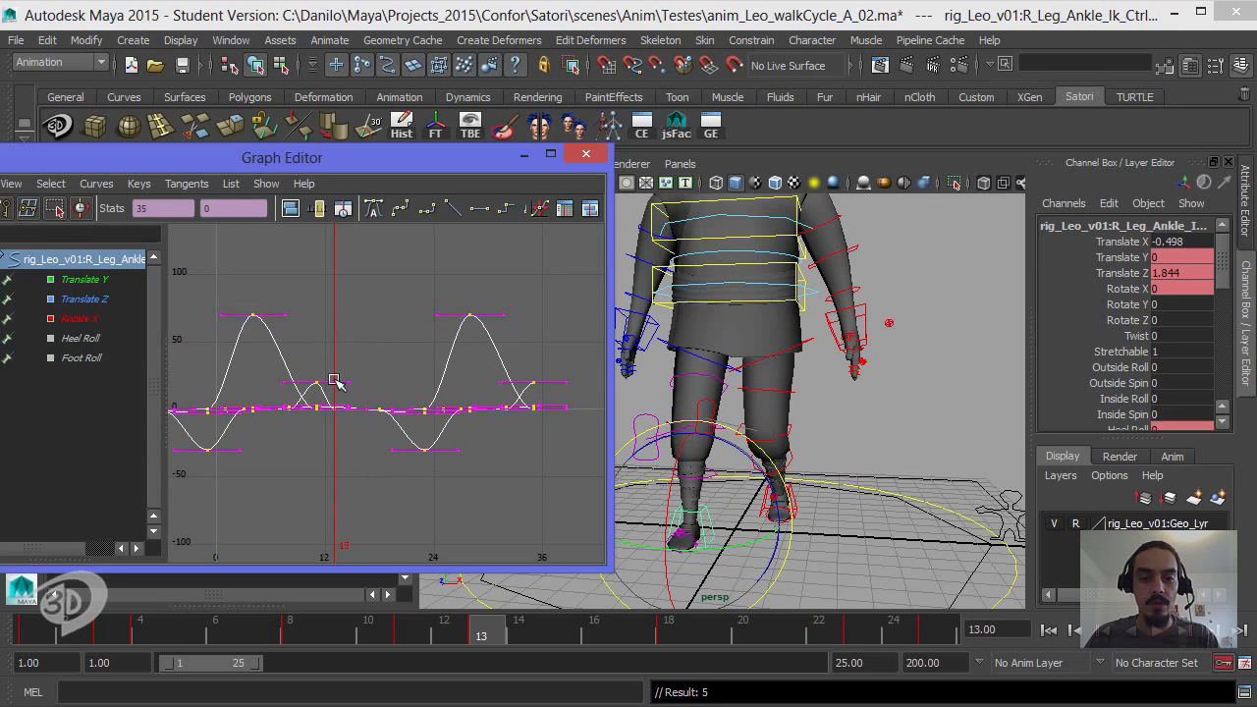
Step: Playblast the walk cycle from a side view, saving the movie file as anim_Leo_walkCycle_A_02a
{"action": "left_click_drag", "start_coordinate": [742, 401], "coordinate": [625, 395], "text": "alt"}
{"action": "left_click_drag", "start_coordinate": [772, 424], "coordinate": [797, 414], "text": "alt"}
{"action": "middle_click_drag", "start_coordinate": [797, 414], "coordinate": [782, 410], "text": "alt"}
{"action": "mouse_move", "coordinate": [782, 410]}
{"action": "left_mouse_down", "text": "alt"}
{"action": "mouse_move", "coordinate": [772, 371]}
{"action": "mouse_move", "coordinate": [782, 413]}
{"action": "left_mouse_up", "text": "alt"}
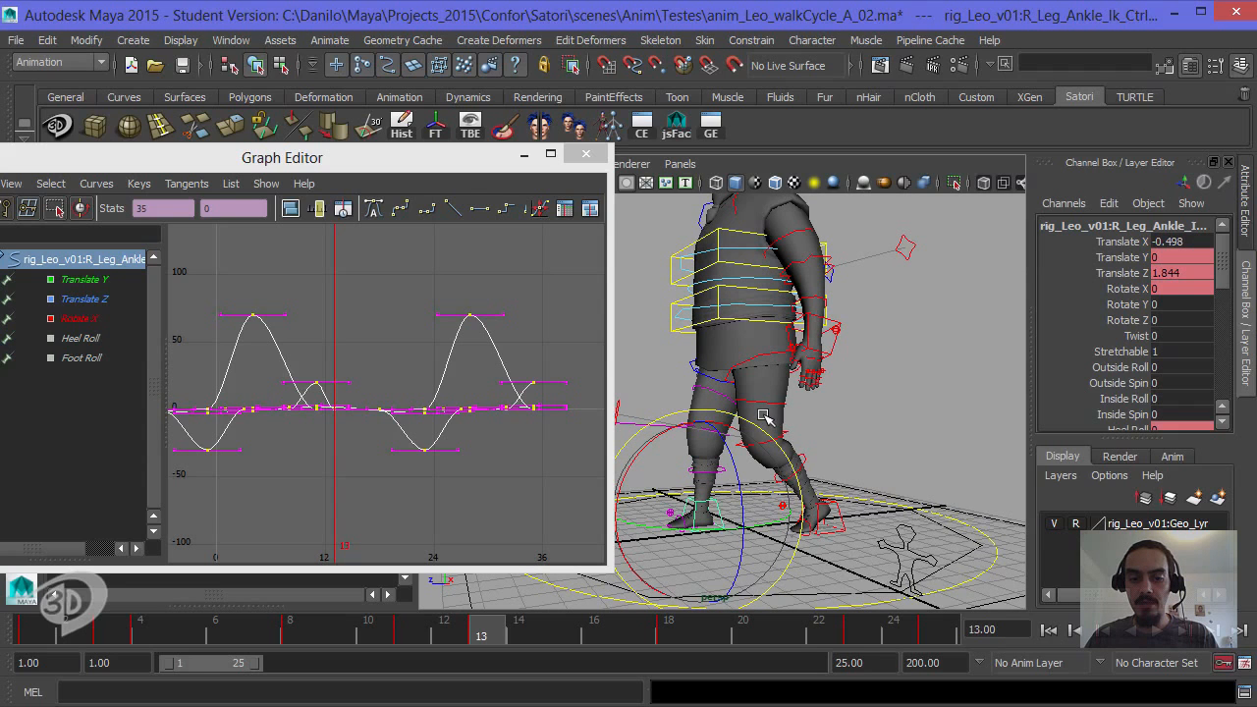
{"action": "right_click", "coordinate": [838, 638]}
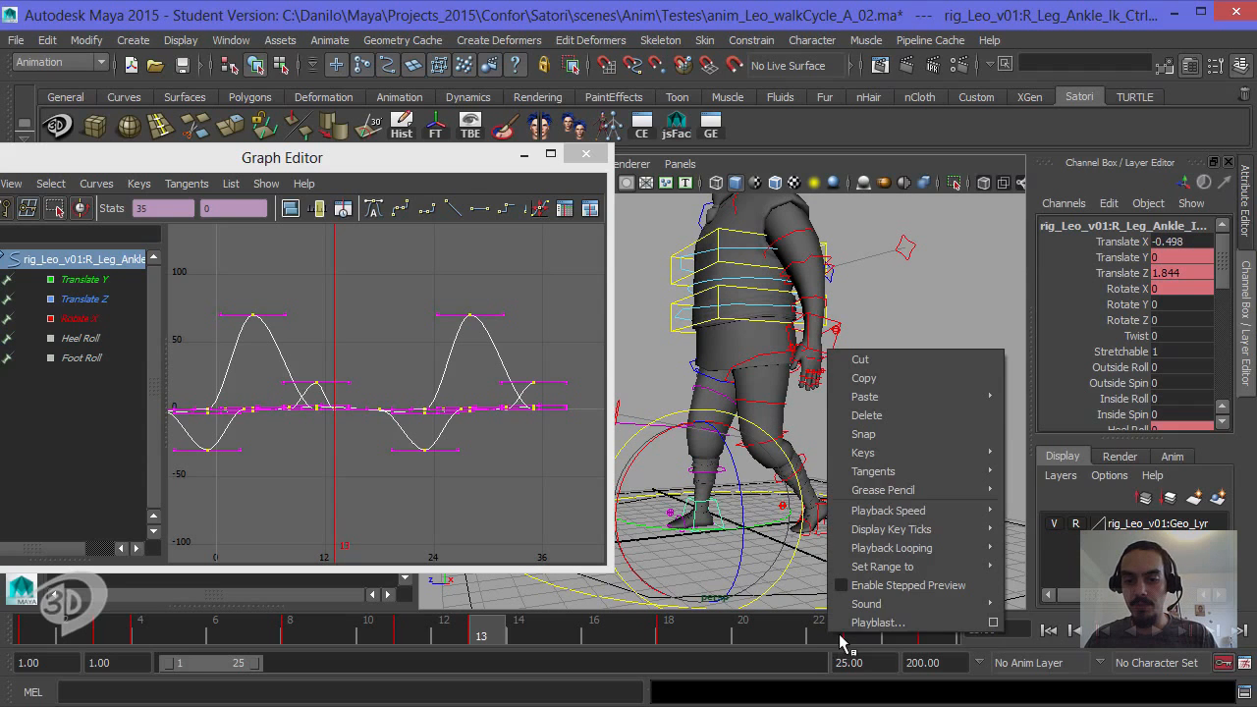
{"action": "left_click", "coordinate": [994, 629]}
{"action": "scroll", "coordinate": [958, 432], "scroll_direction": "down", "scroll_amount": 2}
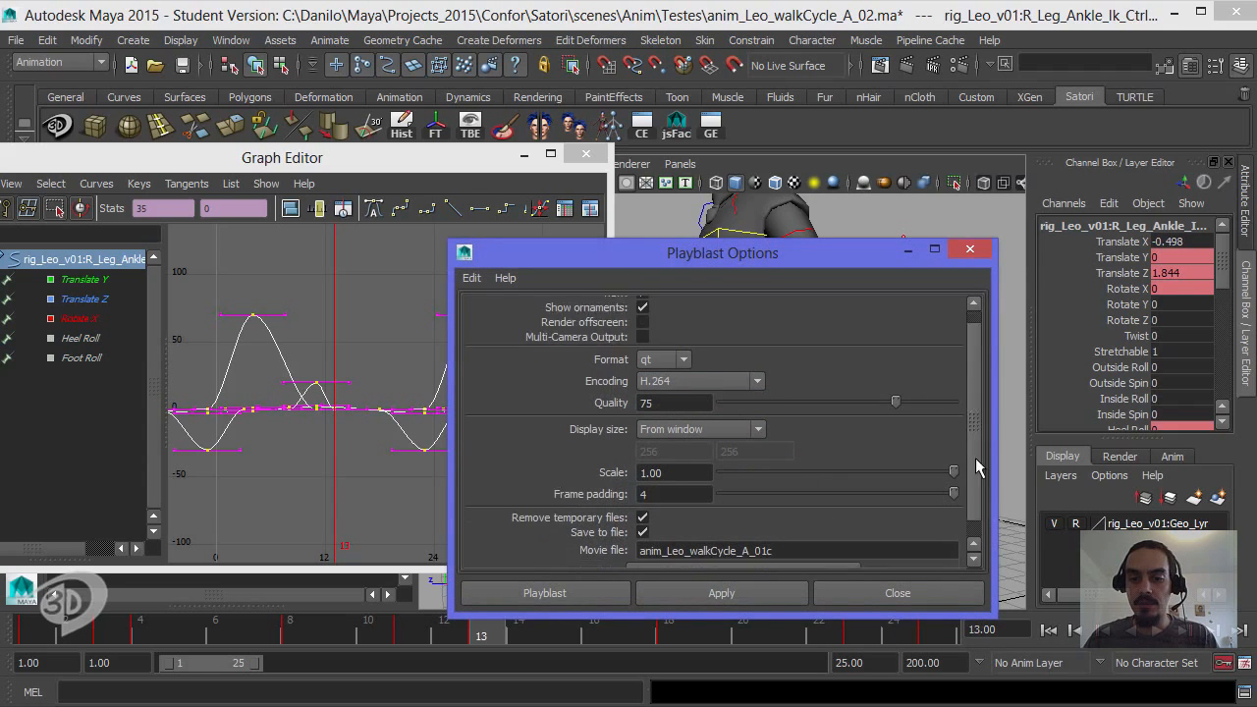
{"action": "left_click", "coordinate": [761, 531]}
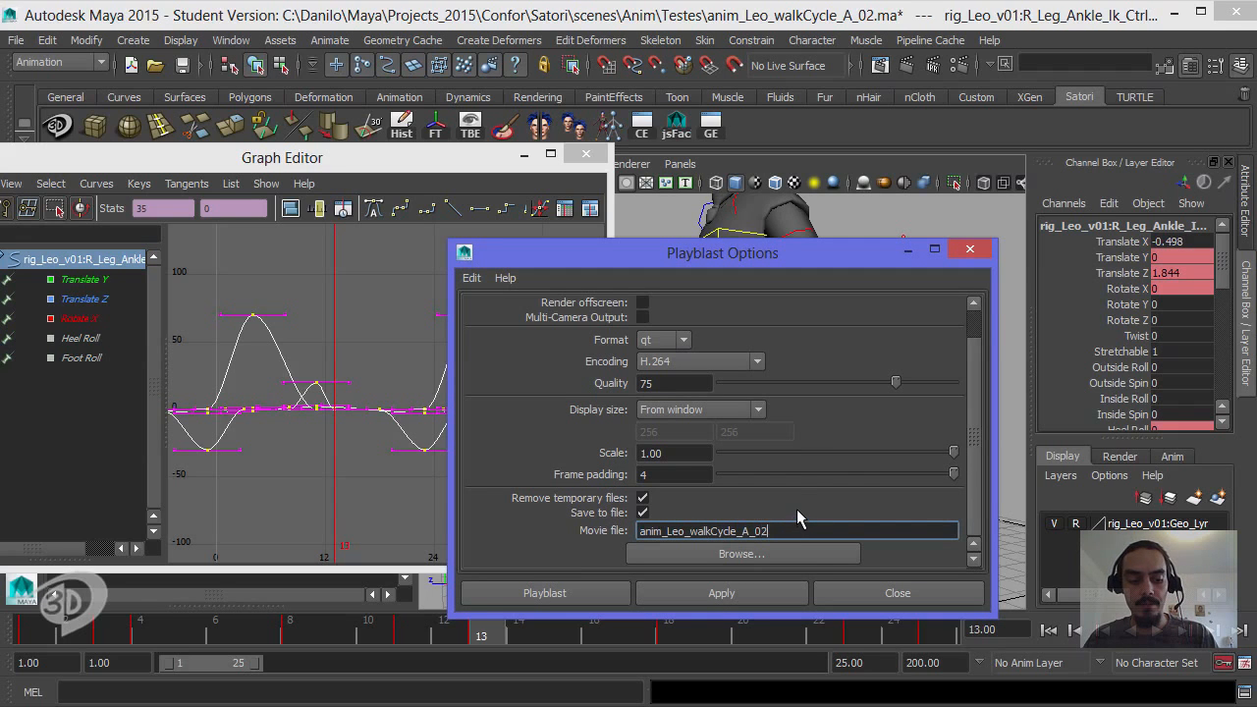
{"action": "left_click", "coordinate": [558, 594]}
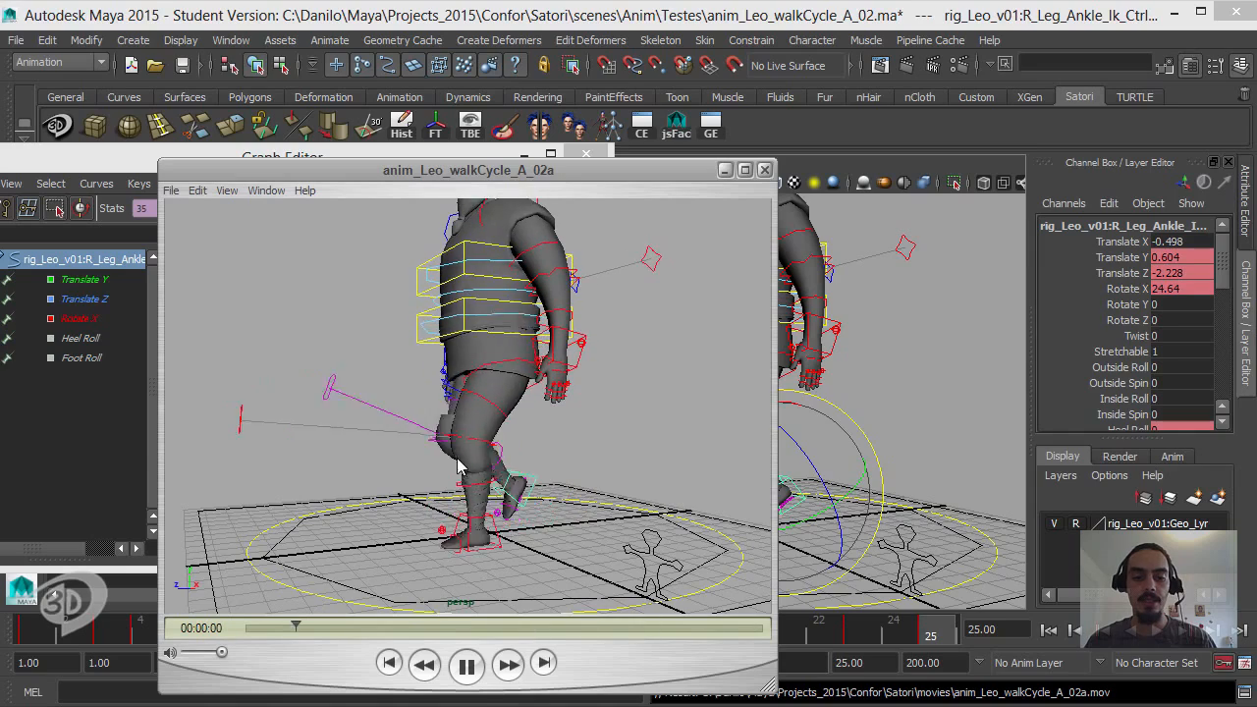
Step: Stop the playblast movie, return it to its first frame and minimize the player
{"action": "left_click", "coordinate": [467, 666]}
{"action": "left_click", "coordinate": [390, 663]}
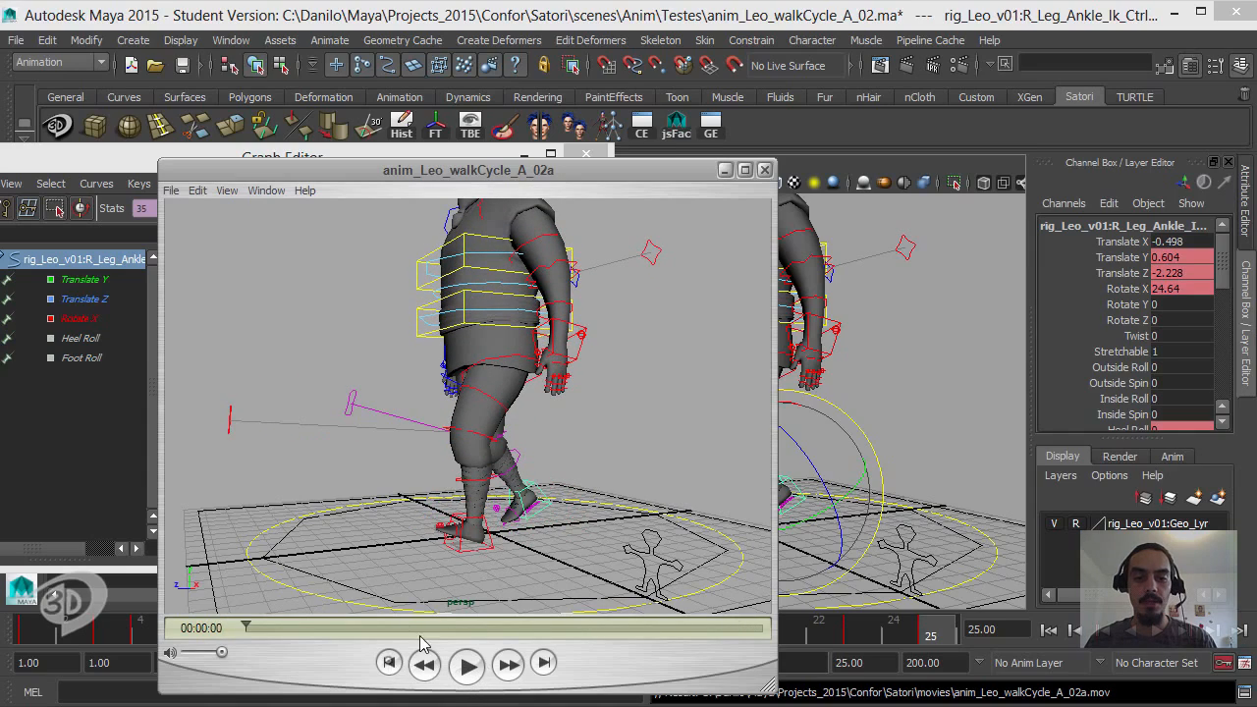
{"action": "left_click", "coordinate": [723, 170]}
Step: Deselect the right ankle's keys and its control, with the view on the legs
{"action": "left_click_drag", "start_coordinate": [778, 460], "coordinate": [761, 437], "text": "alt"}
{"action": "left_click", "coordinate": [402, 301]}
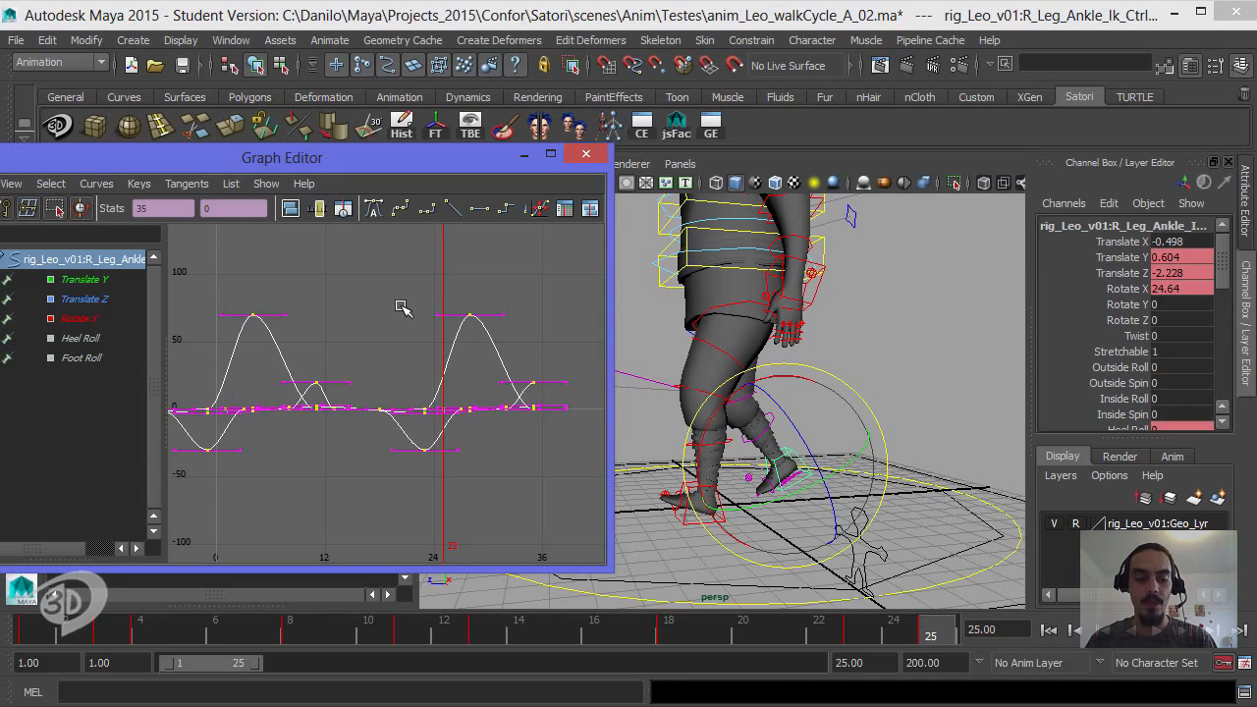
{"action": "left_click", "coordinate": [403, 304]}
{"action": "left_click", "coordinate": [917, 236]}
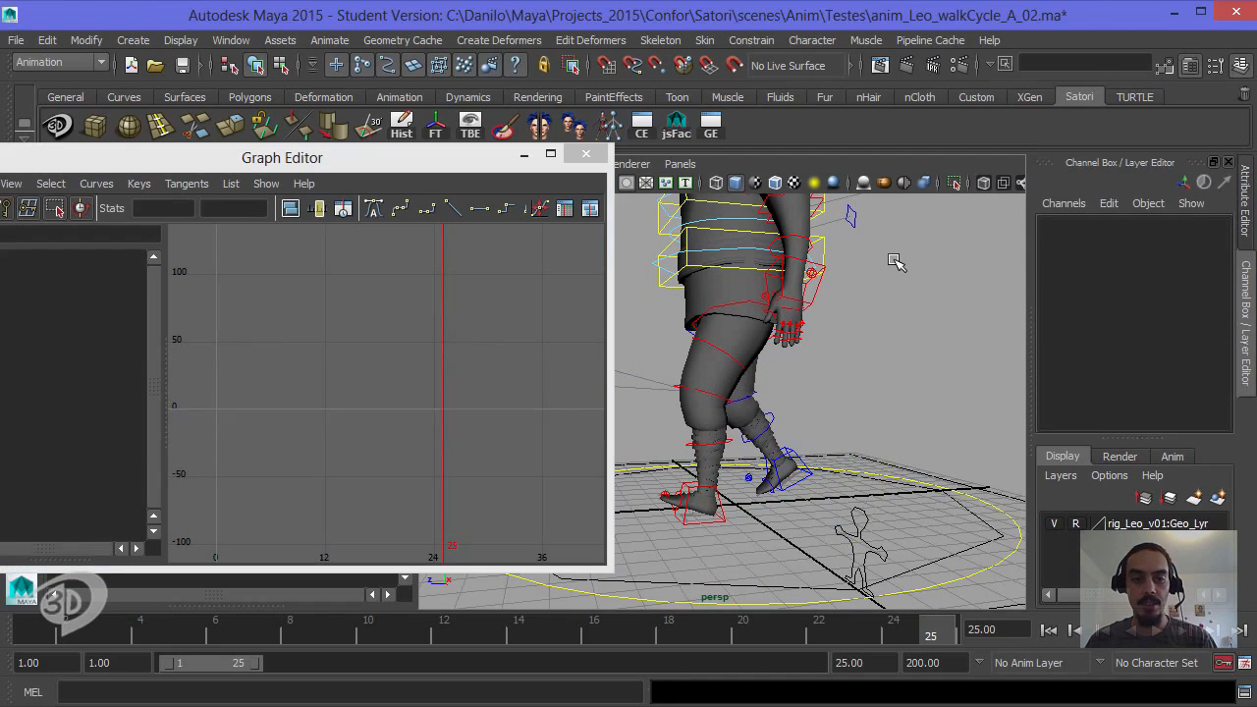
Step: Undo the right ankle's key offset and the pasted duplicate keys, back to the original cycle at frame 25
{"action": "key", "text": "ctrl+z"}
{"action": "key", "text": "ctrl+z"}
{"action": "key", "text": "ctrl+z"}
{"action": "key", "text": "ctrl+z"}
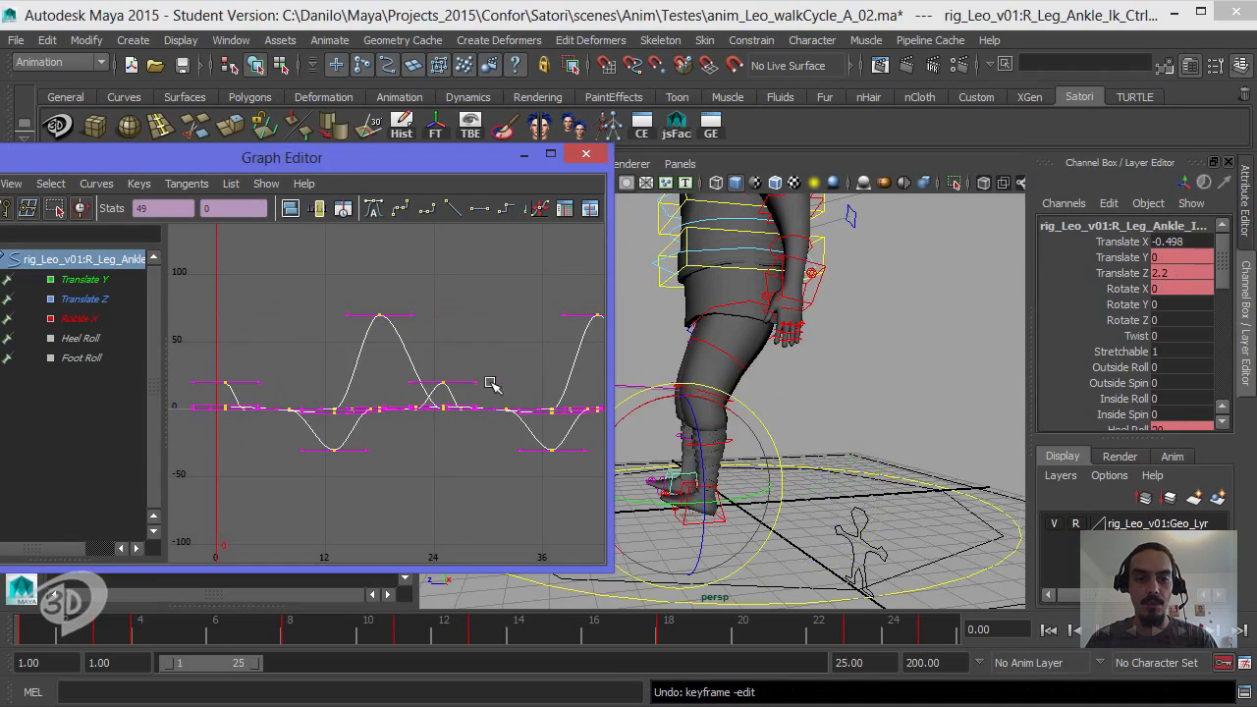
{"action": "key", "text": "ctrl+z"}
{"action": "key", "text": "ctrl+z"}
{"action": "key", "text": "ctrl+z"}
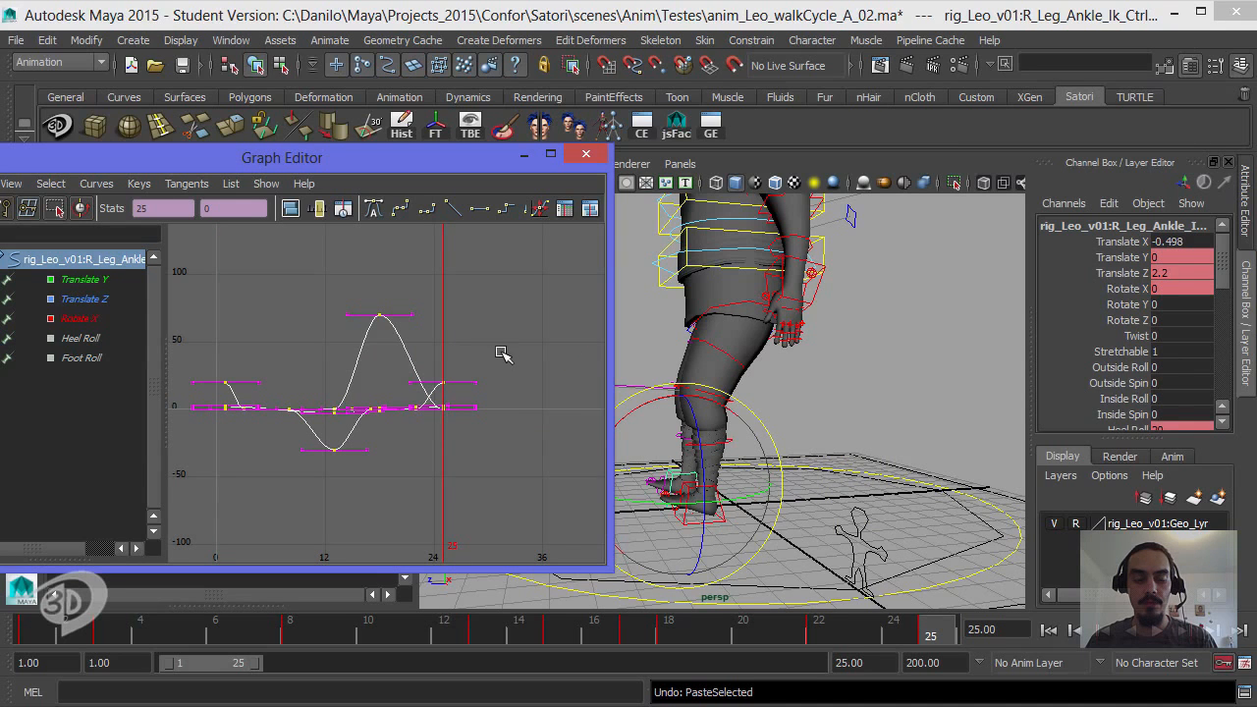
Step: Key the left ankle control's Translate Y, Translate Z, Rotate X, Heel Roll and Foot Roll at frame 25
{"action": "left_click_drag", "start_coordinate": [783, 370], "coordinate": [892, 339], "text": "alt"}
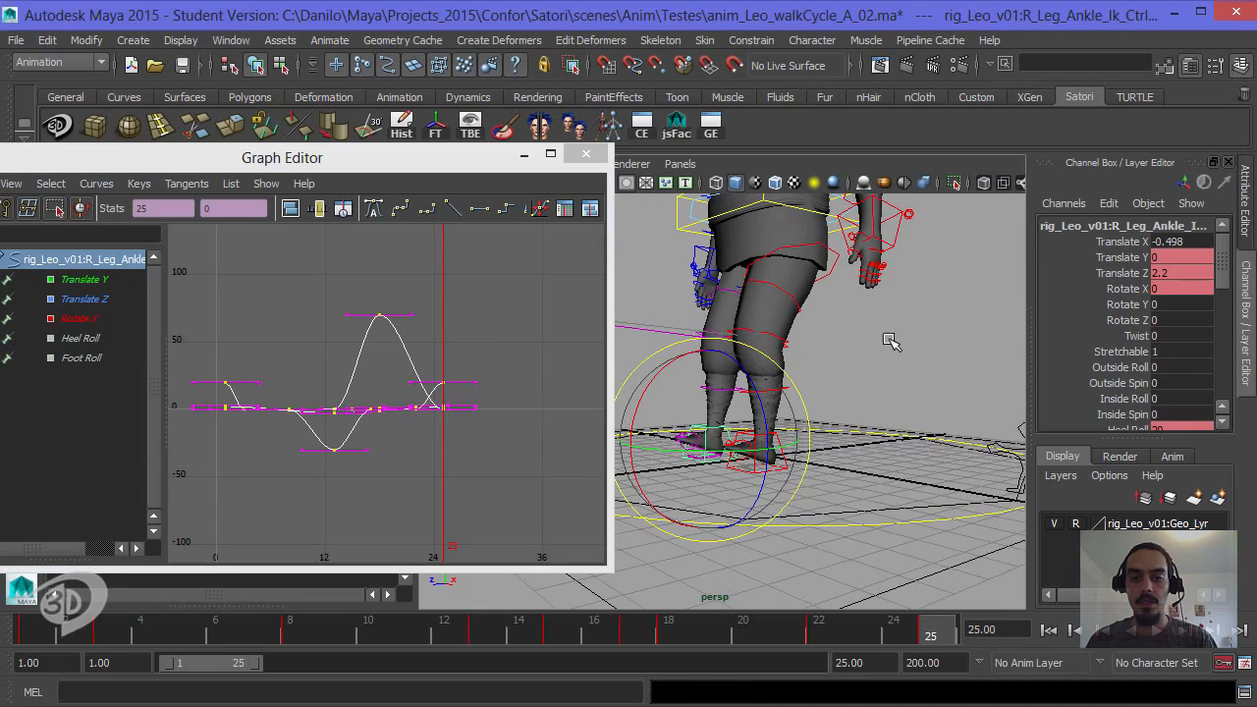
{"action": "left_click", "coordinate": [852, 407]}
{"action": "left_click_drag", "start_coordinate": [841, 433], "coordinate": [791, 476], "text": "alt"}
{"action": "left_click", "coordinate": [786, 468]}
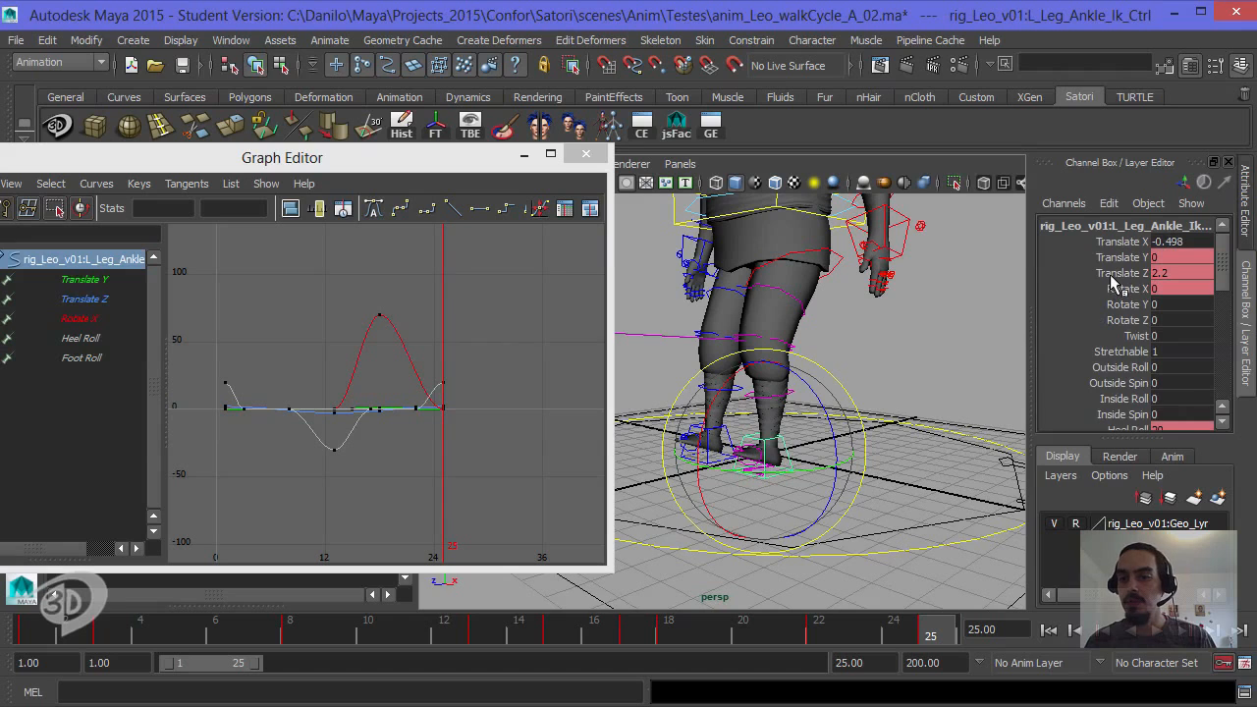
{"action": "left_click_drag", "start_coordinate": [1127, 263], "coordinate": [1133, 291]}
{"action": "scroll", "coordinate": [1230, 282], "scroll_direction": "down", "scroll_amount": 3}
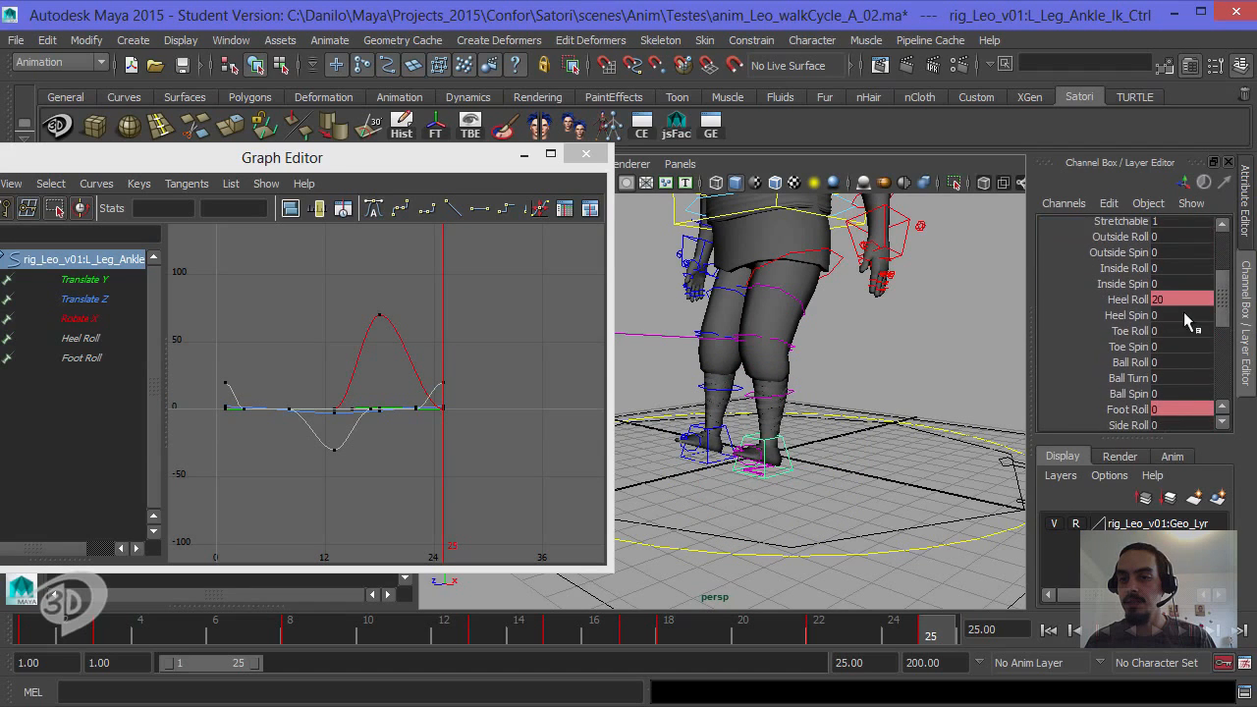
{"action": "left_click", "coordinate": [1134, 300]}
{"action": "left_click", "coordinate": [1134, 409], "text": "ctrl"}
{"action": "scroll", "coordinate": [1230, 297], "scroll_direction": "down", "scroll_amount": 3}
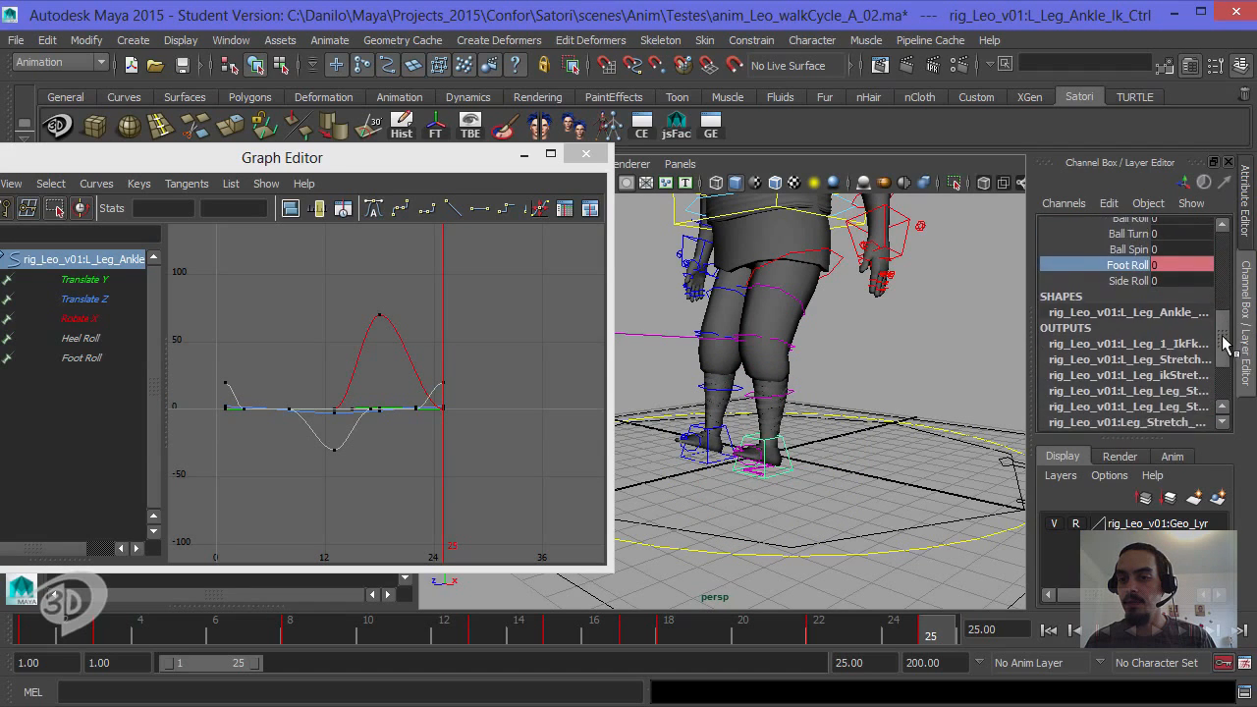
{"action": "right_click", "coordinate": [943, 633]}
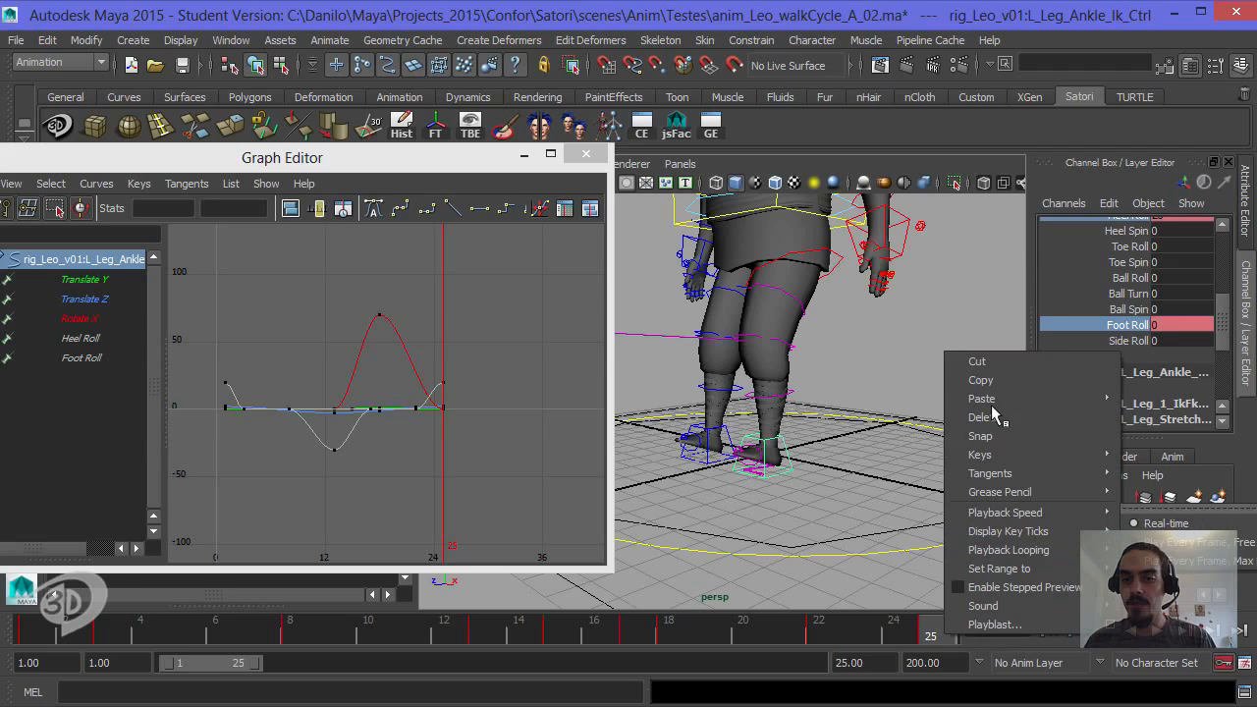
{"action": "right_click", "coordinate": [1118, 317]}
{"action": "right_click", "coordinate": [1118, 317]}
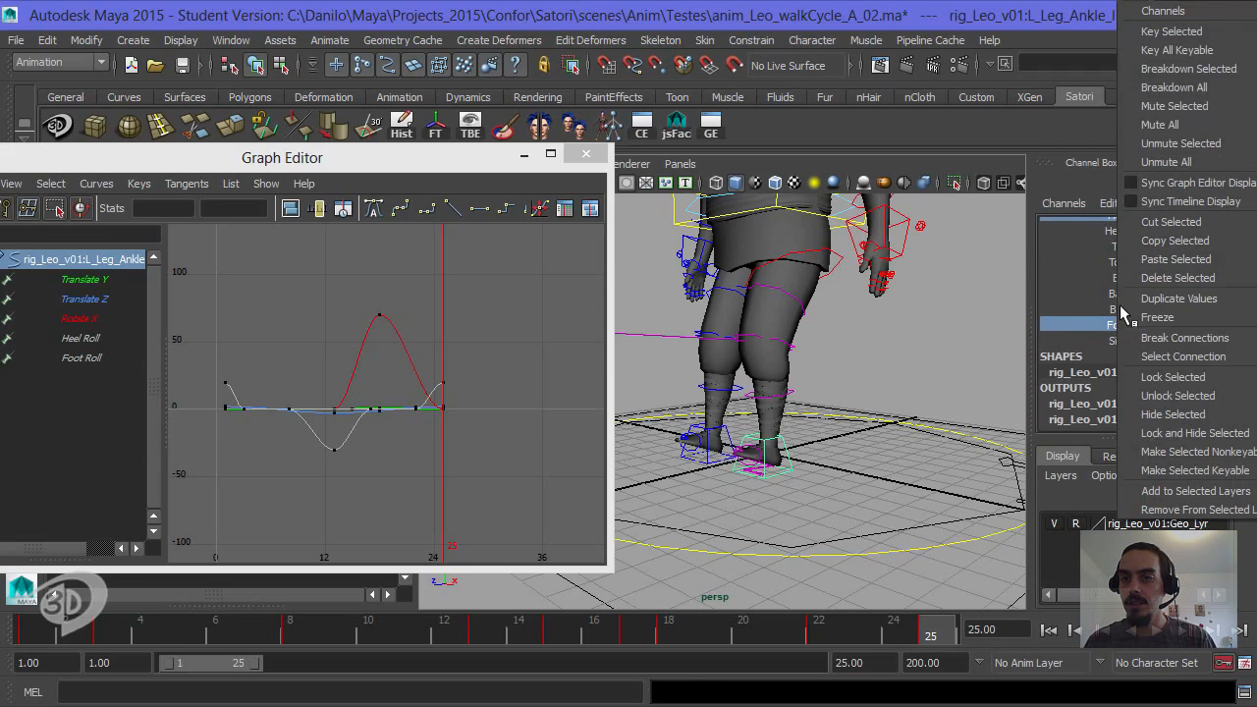
{"action": "left_click", "coordinate": [1159, 33]}
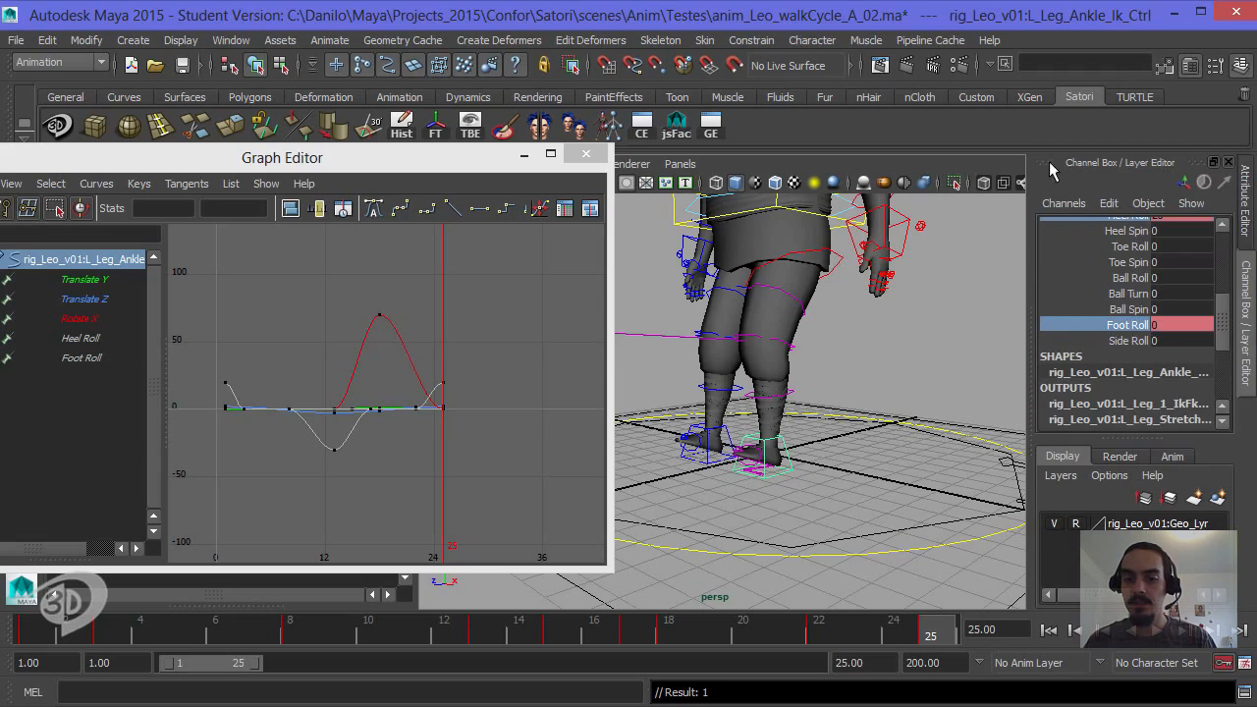
Step: Go to frame 1 and key the same left ankle channels there
{"action": "left_click", "coordinate": [1050, 630]}
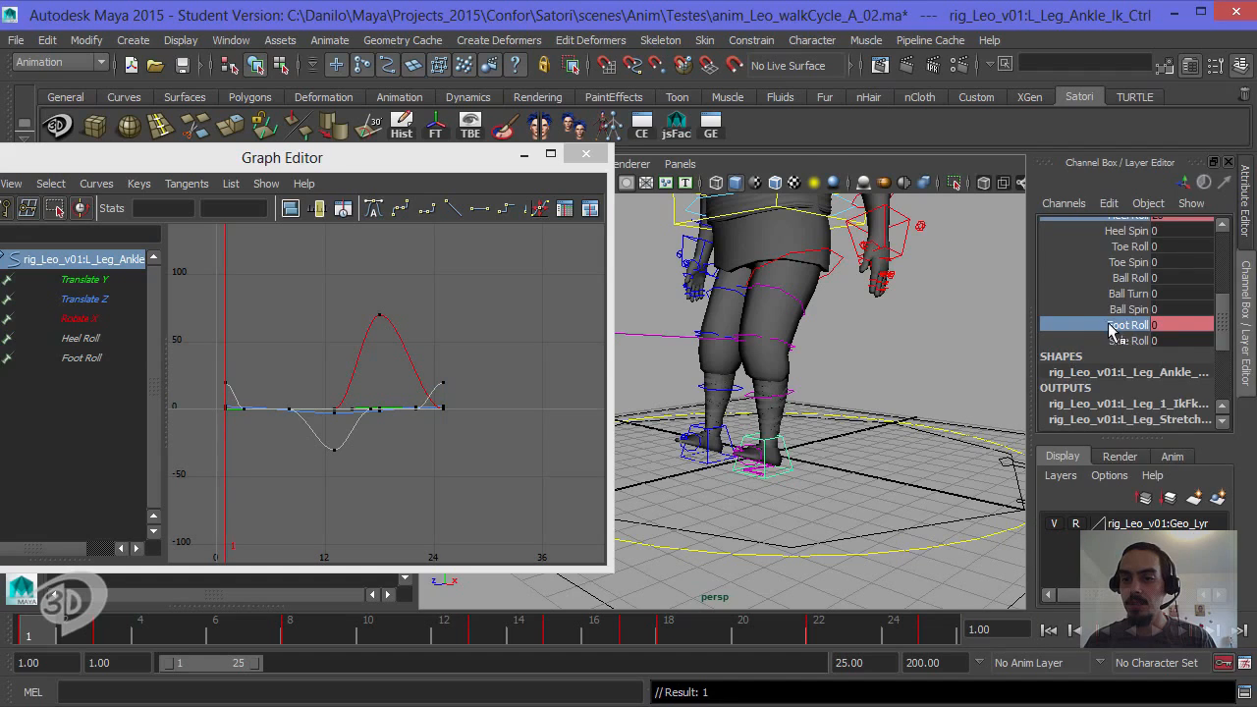
{"action": "right_click", "coordinate": [1113, 329]}
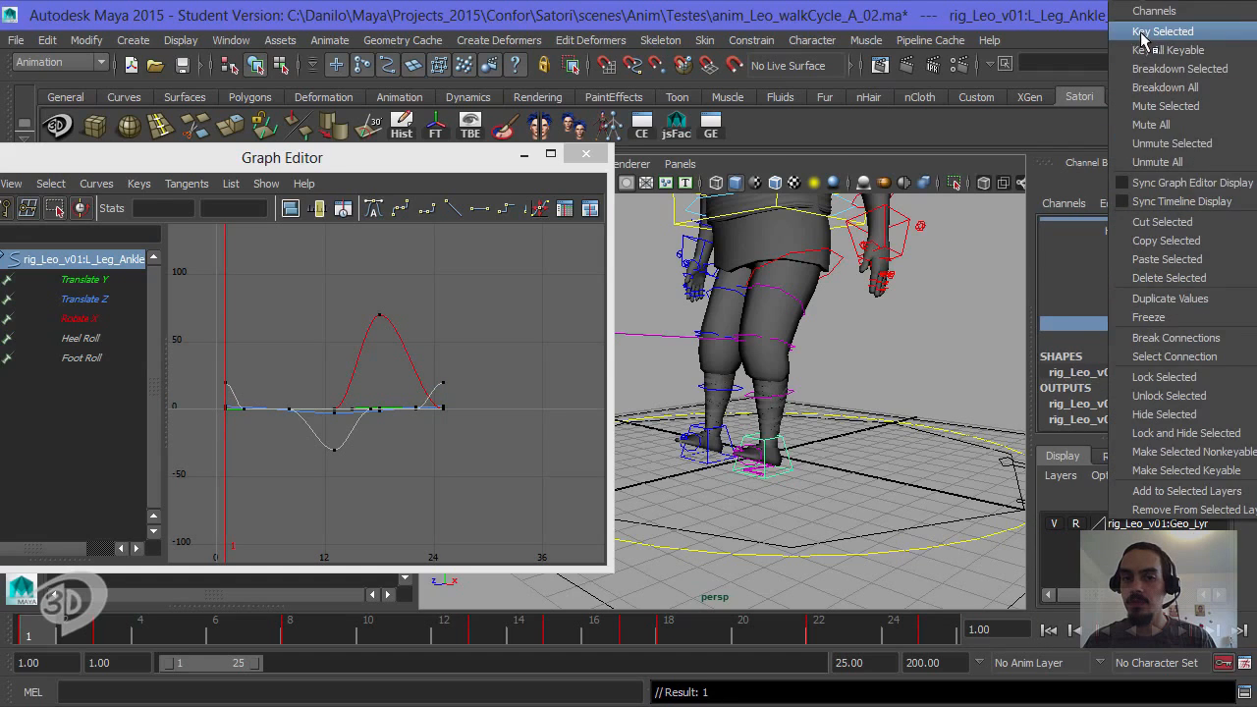
{"action": "left_click", "coordinate": [1149, 38]}
Step: Add the right ankle control to the selection and compare frames 1 and 25 in the side view, ending on frame 1
{"action": "left_click_drag", "start_coordinate": [770, 437], "coordinate": [797, 458], "text": "alt"}
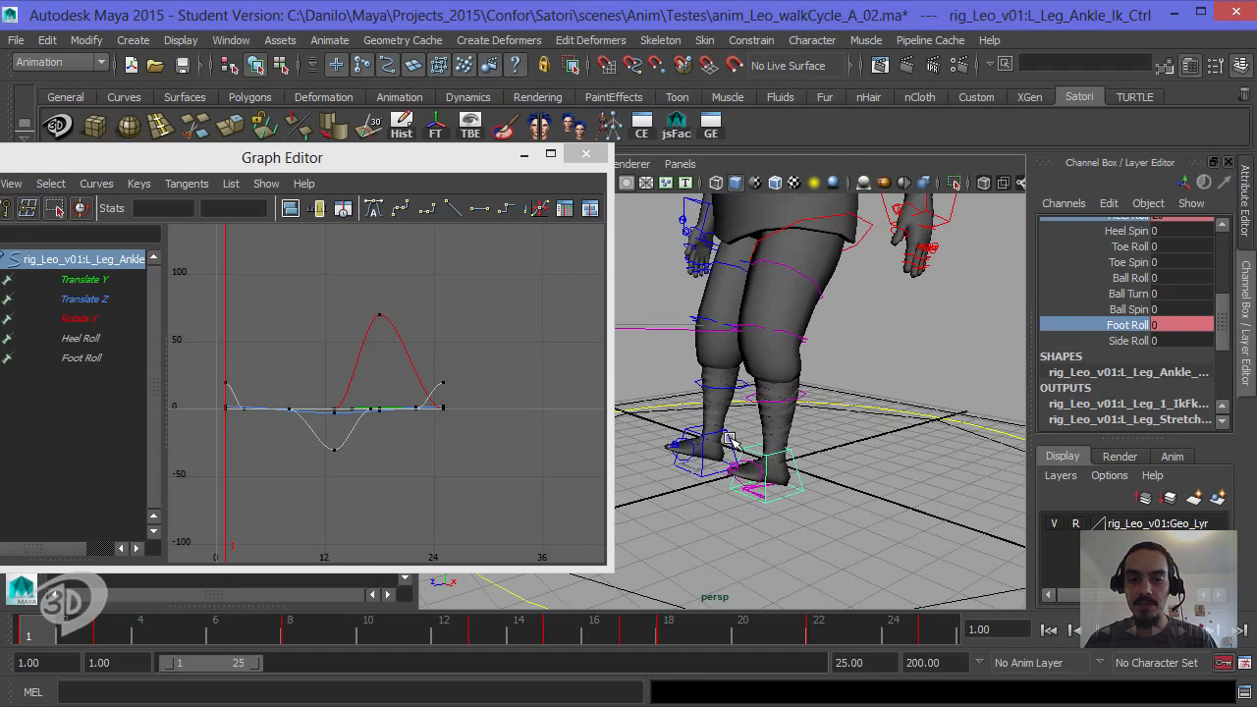
{"action": "left_click", "coordinate": [723, 434], "text": "shift"}
{"action": "left_click_drag", "start_coordinate": [842, 406], "coordinate": [782, 311], "text": "alt"}
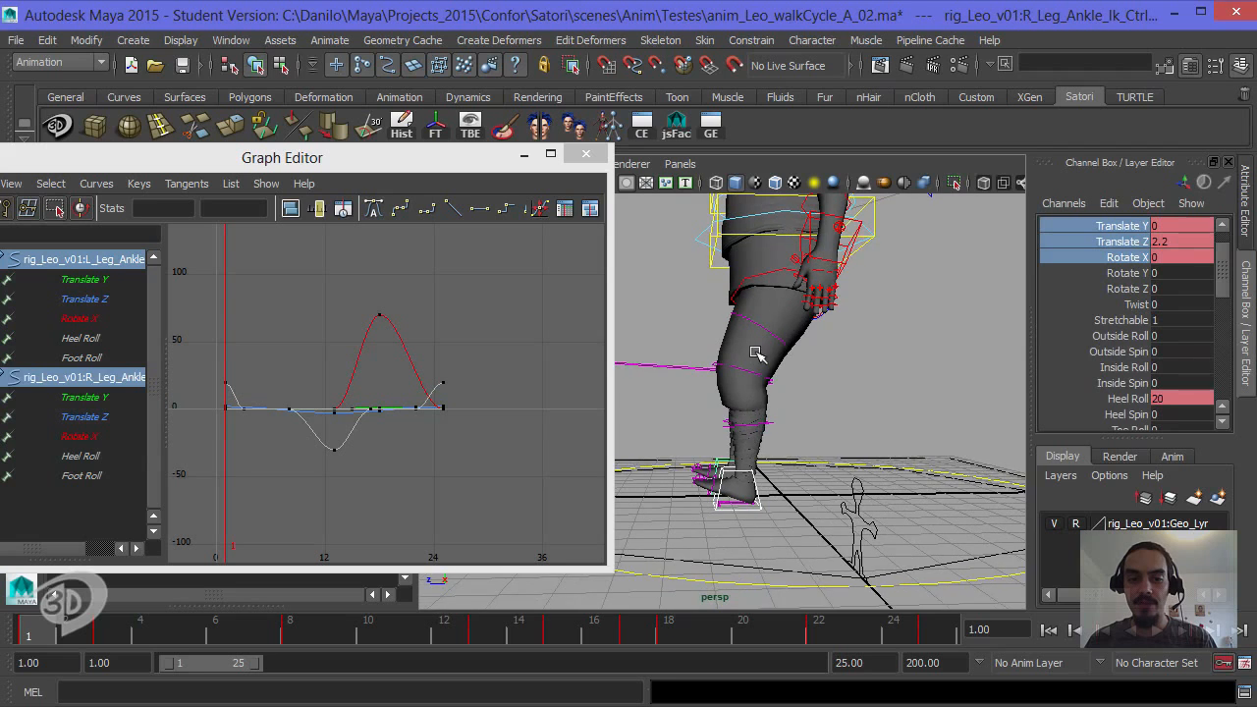
{"action": "left_click_drag", "start_coordinate": [758, 359], "coordinate": [816, 387], "text": "alt"}
{"action": "key", "text": "space"}
{"action": "middle_click_drag", "start_coordinate": [817, 387], "coordinate": [824, 416], "text": "alt"}
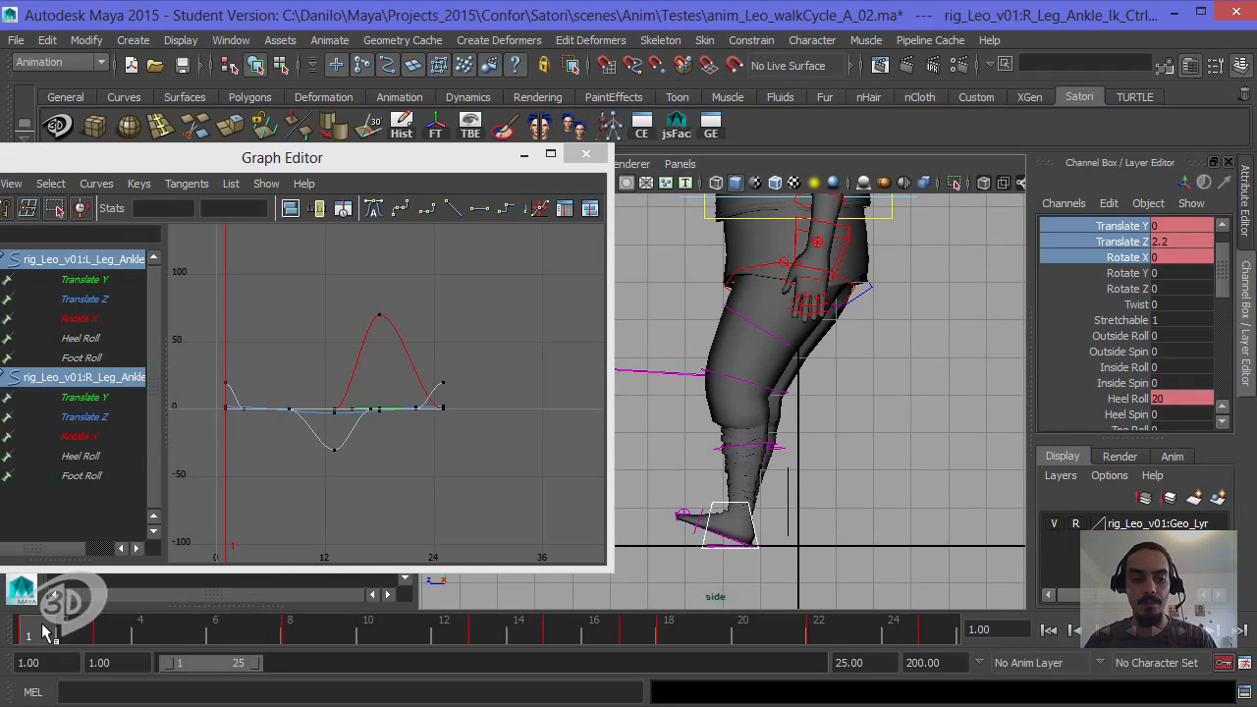
{"action": "left_click_drag", "start_coordinate": [44, 634], "coordinate": [967, 641]}
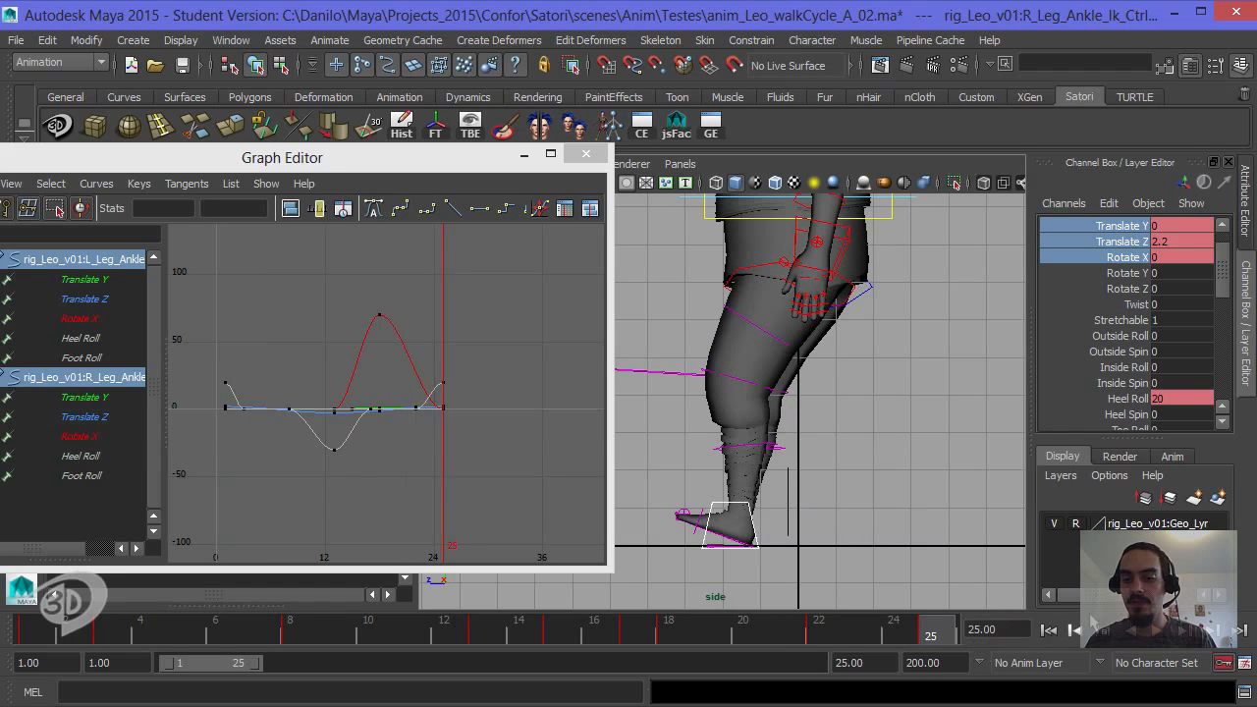
{"action": "left_click", "coordinate": [1049, 630]}
Step: Move both ankle controls forward at frame 1 and set their Translate Z to 3
{"action": "key", "text": "w"}
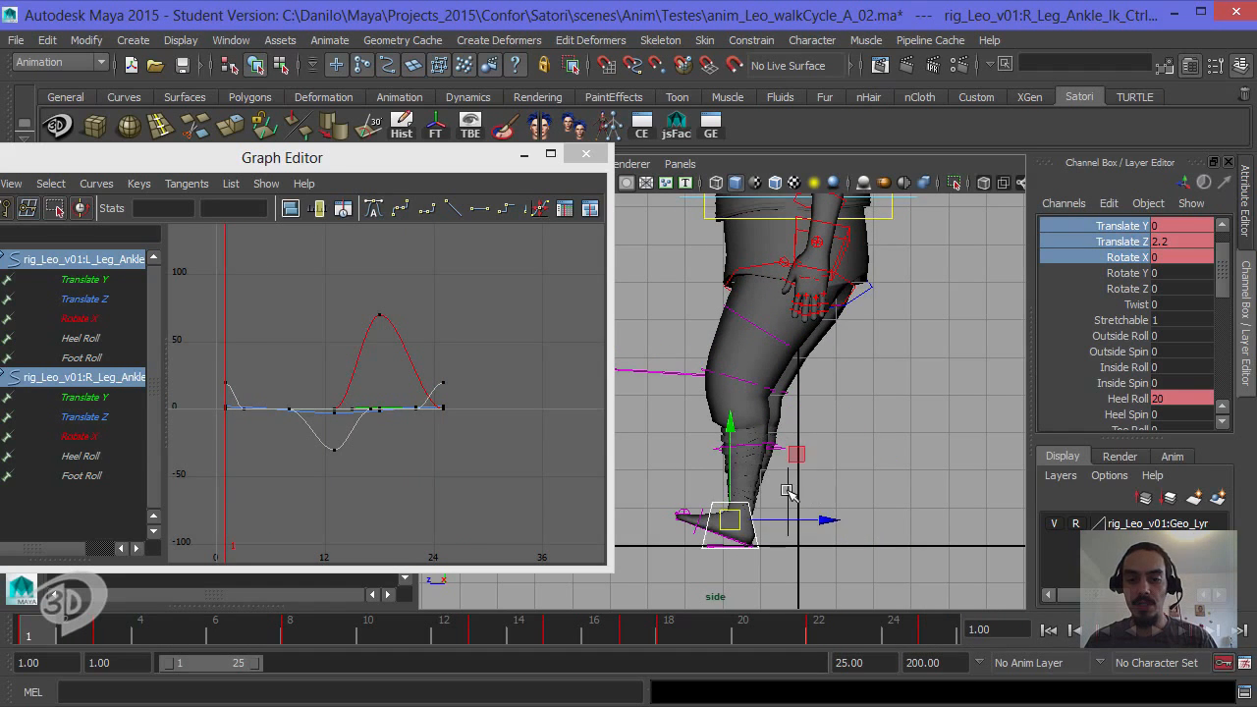
{"action": "left_click_drag", "start_coordinate": [828, 521], "coordinate": [761, 530]}
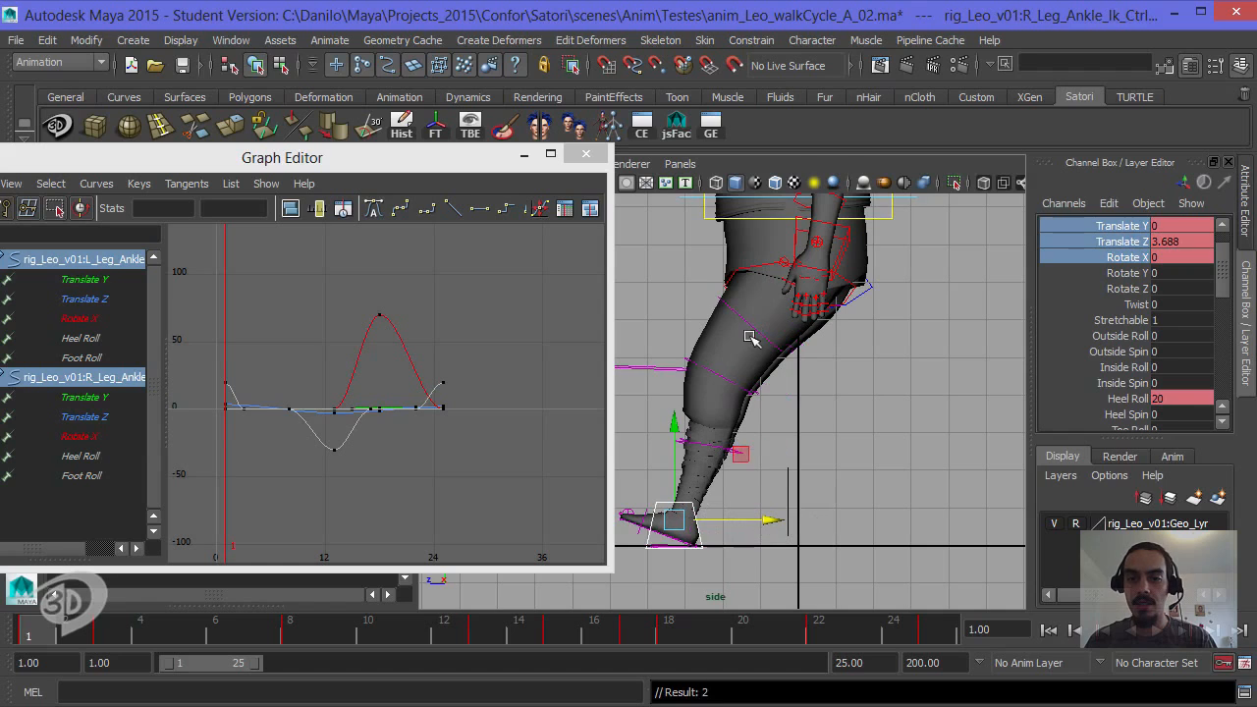
{"action": "key", "text": "ctrl+z"}
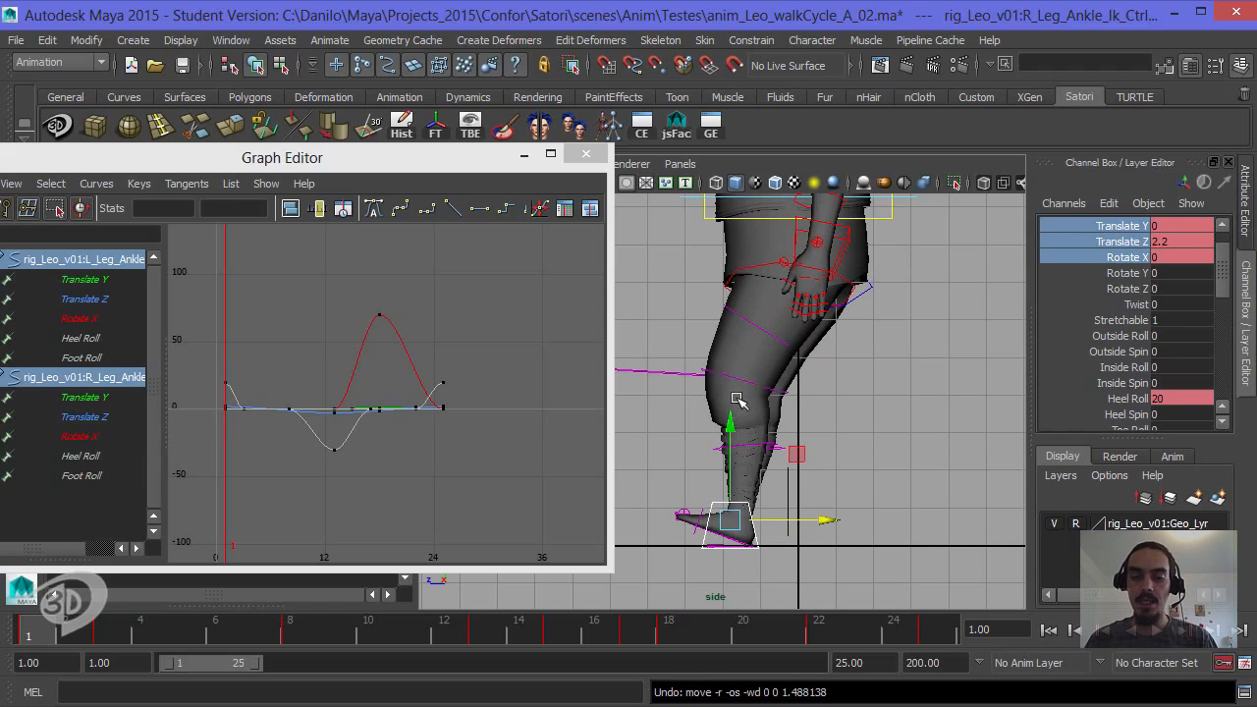
{"action": "left_click_drag", "start_coordinate": [807, 531], "coordinate": [794, 535]}
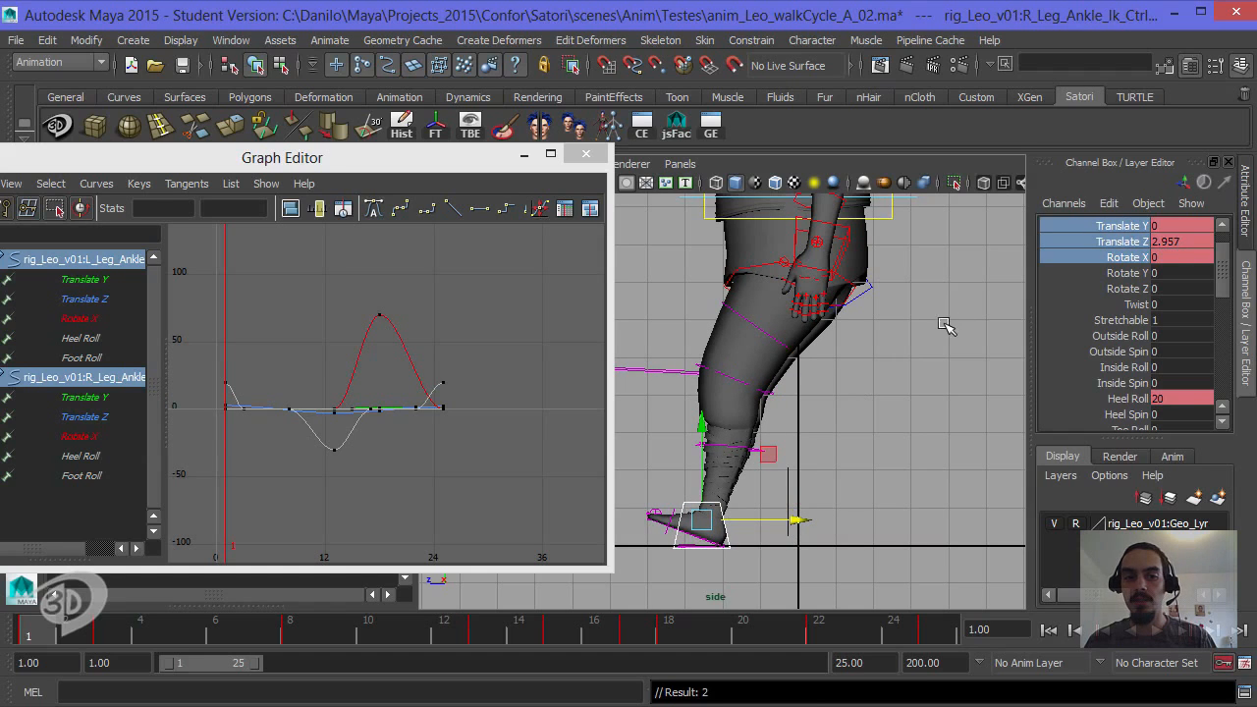
{"action": "left_click", "coordinate": [1182, 243]}
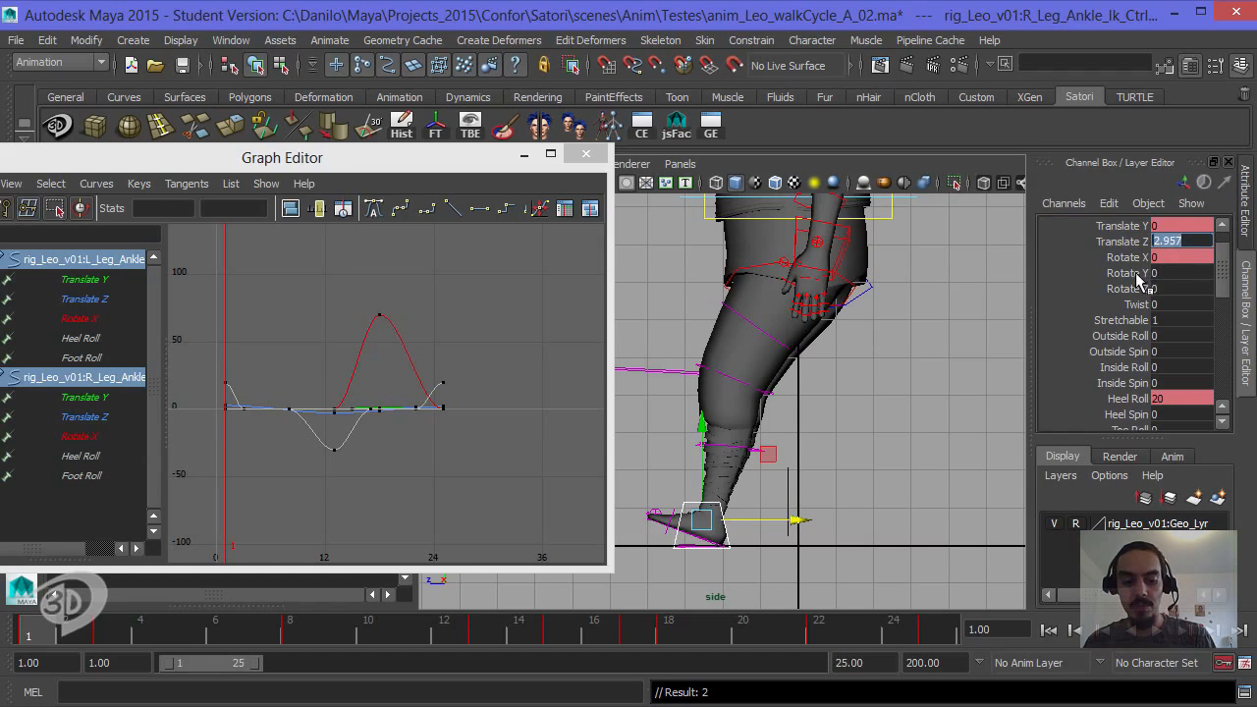
{"action": "type", "text": "3"}
{"action": "key", "text": "Return"}
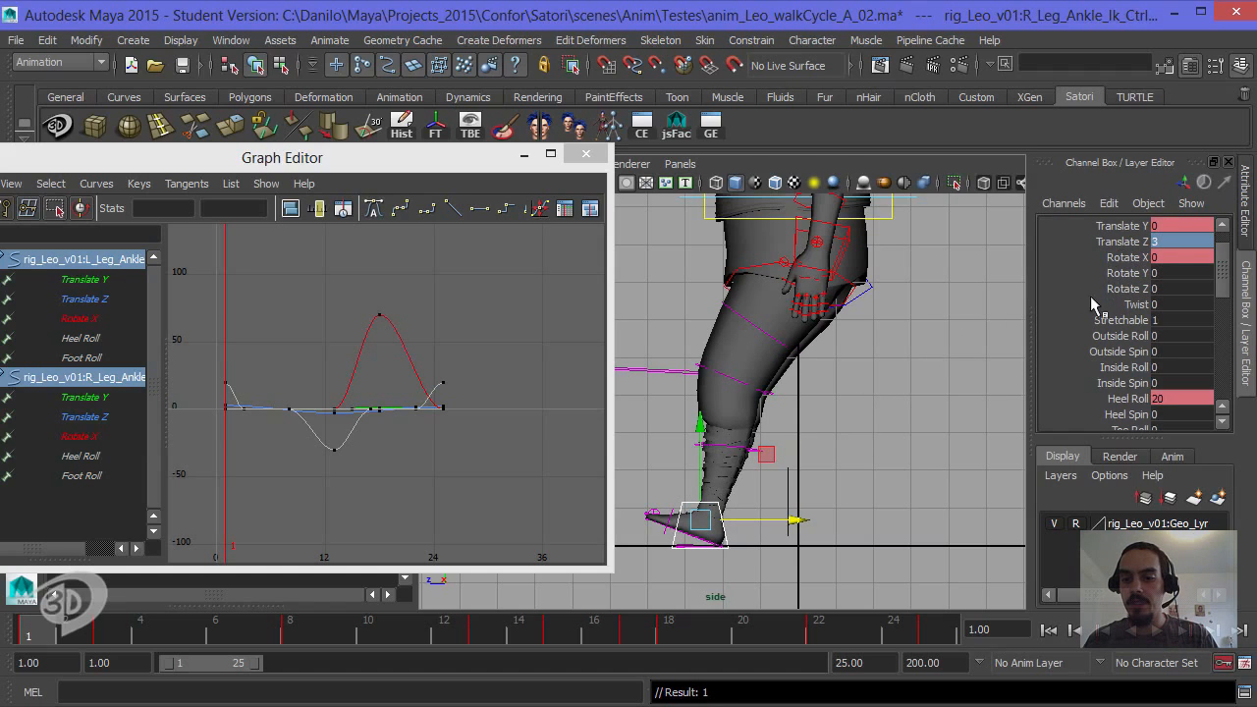
Step: Key Translate Z at 3 for both ankle controls on frame 25
{"action": "left_click", "coordinate": [936, 636]}
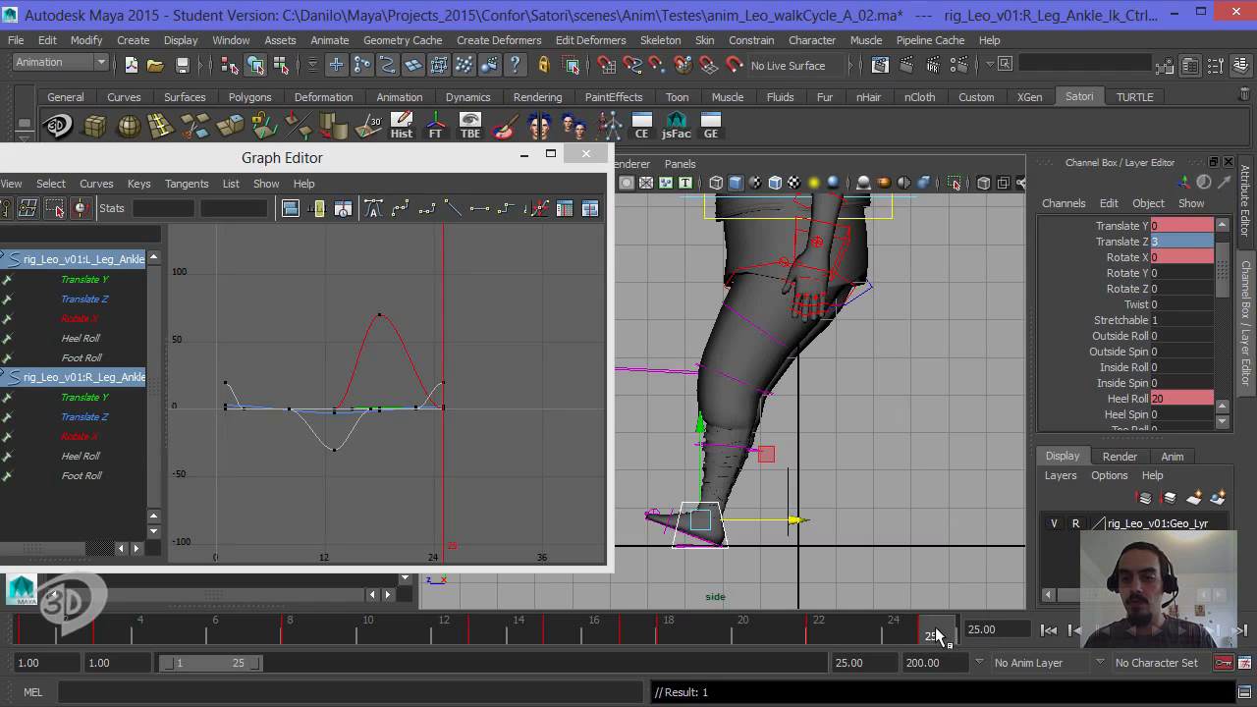
{"action": "left_click", "coordinate": [1128, 242]}
{"action": "right_click", "coordinate": [1135, 251]}
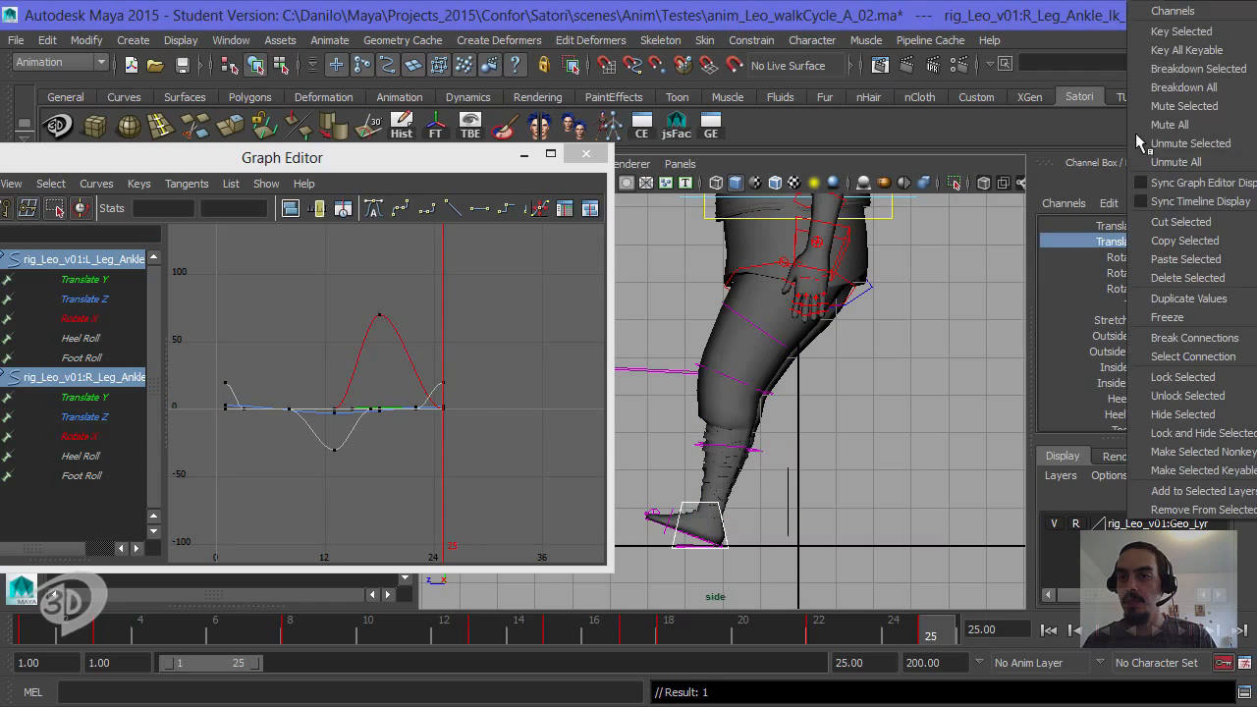
{"action": "left_click", "coordinate": [1178, 32]}
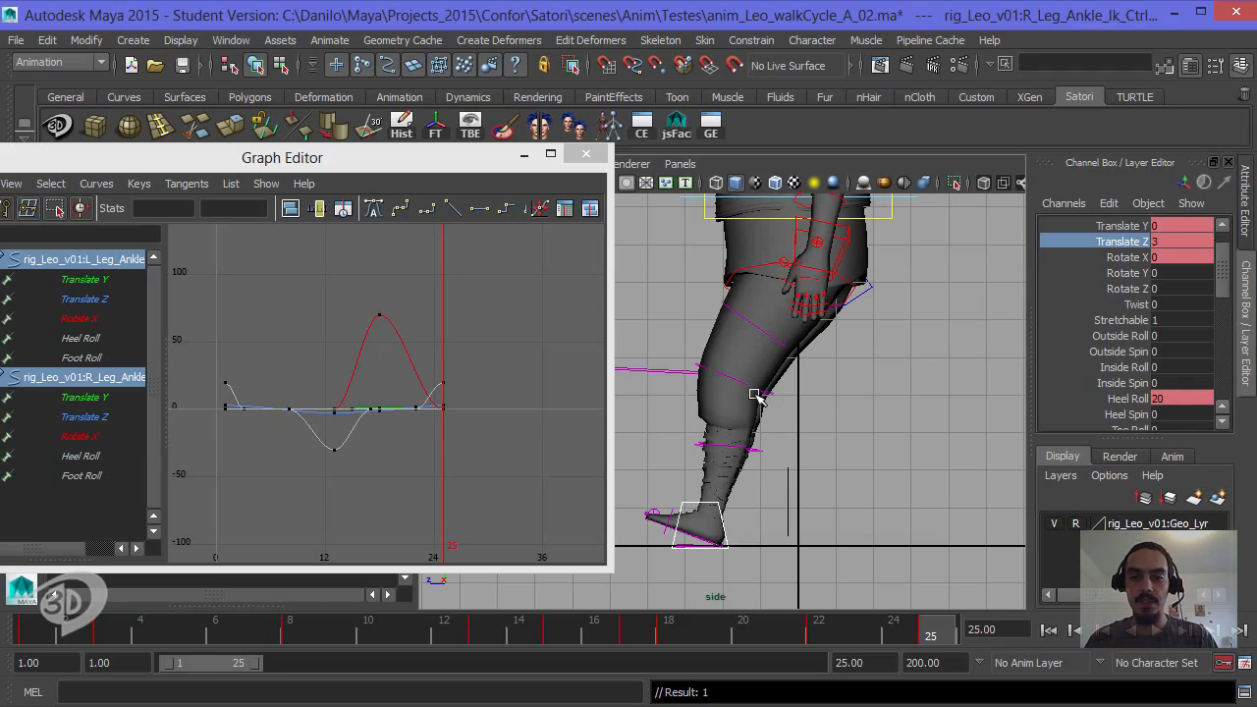
Step: Select the Spine_HipsB control in the perspective view and set its Rotate X key at frame 7 to 3
{"action": "left_click_drag", "start_coordinate": [780, 423], "coordinate": [773, 378]}
{"action": "left_click_drag", "start_coordinate": [783, 393], "coordinate": [872, 328], "text": "alt"}
{"action": "left_click", "coordinate": [873, 295]}
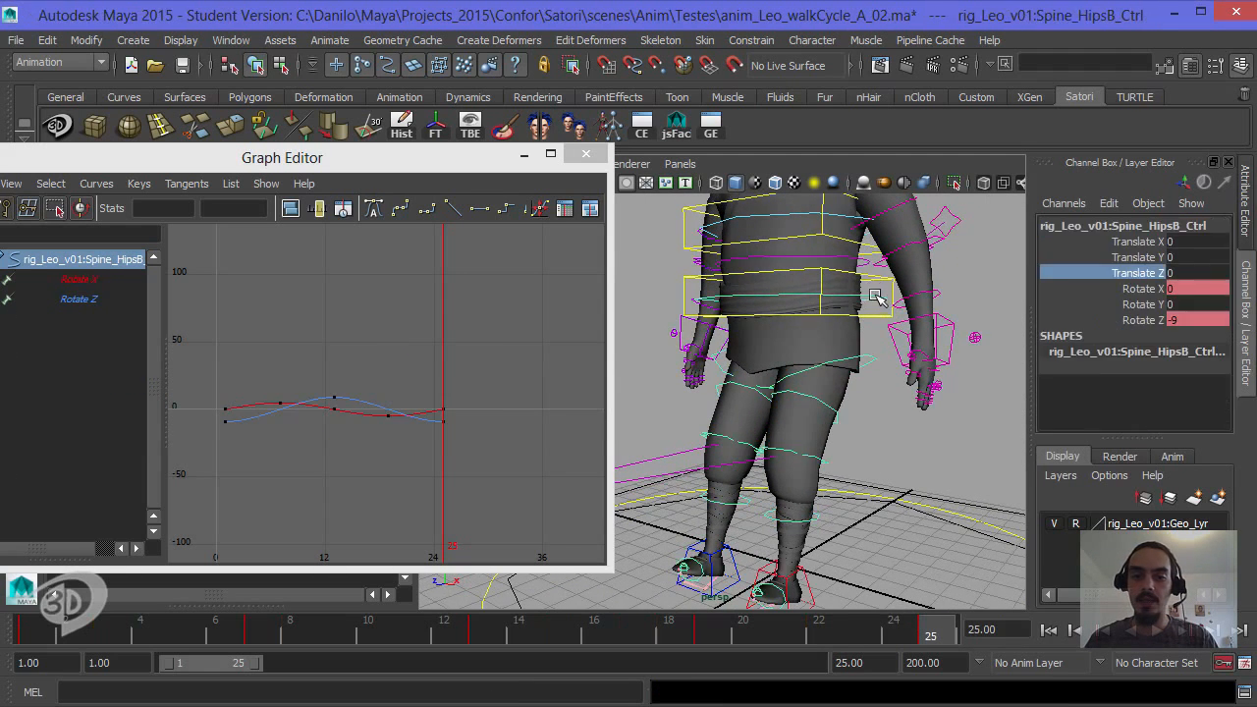
{"action": "key", "text": "a"}
{"action": "scroll", "coordinate": [442, 371], "scroll_direction": "down", "scroll_amount": 3}
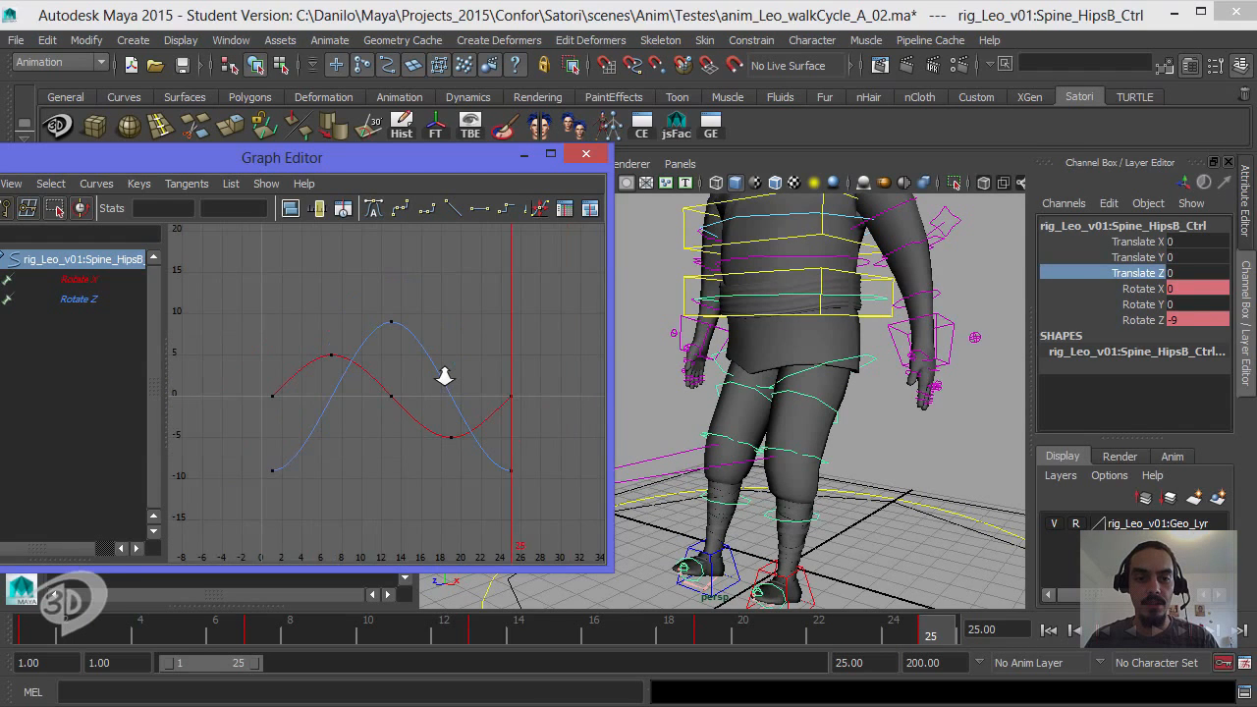
{"action": "scroll", "coordinate": [450, 375], "scroll_direction": "up", "scroll_amount": 2}
{"action": "left_click_drag", "start_coordinate": [355, 265], "coordinate": [427, 316]}
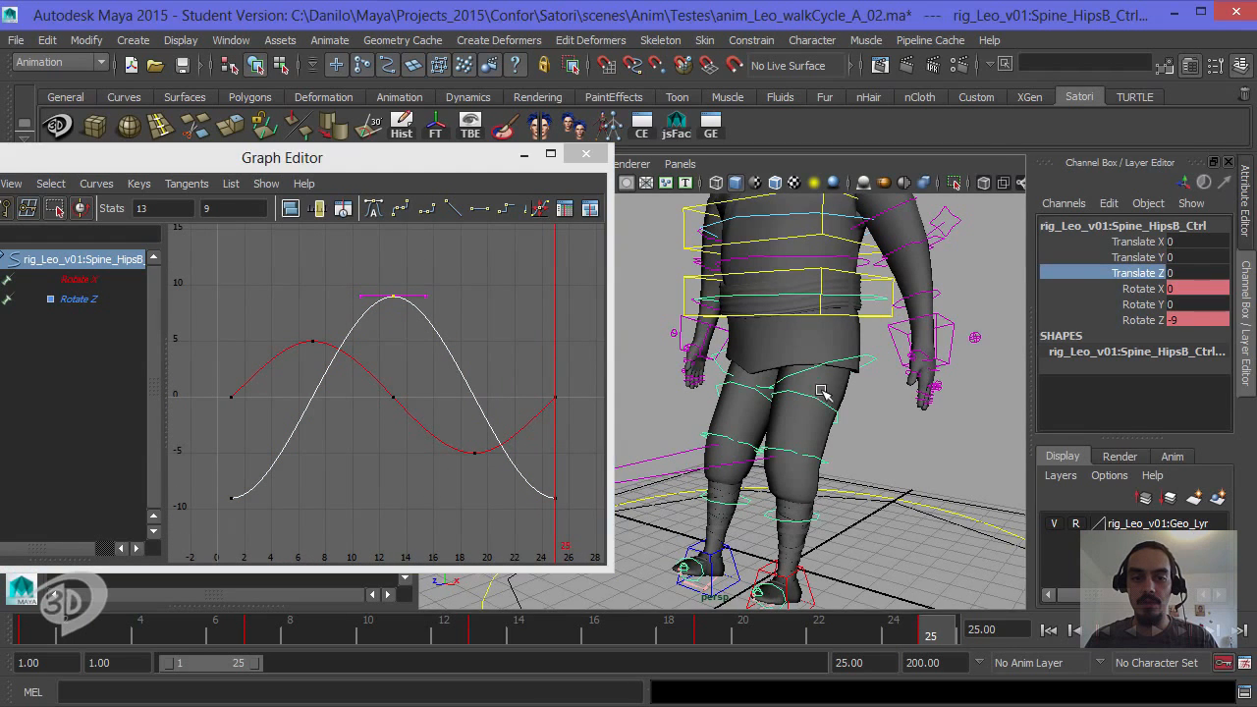
{"action": "left_click_drag", "start_coordinate": [331, 373], "coordinate": [241, 224]}
{"action": "type", "text": "3"}
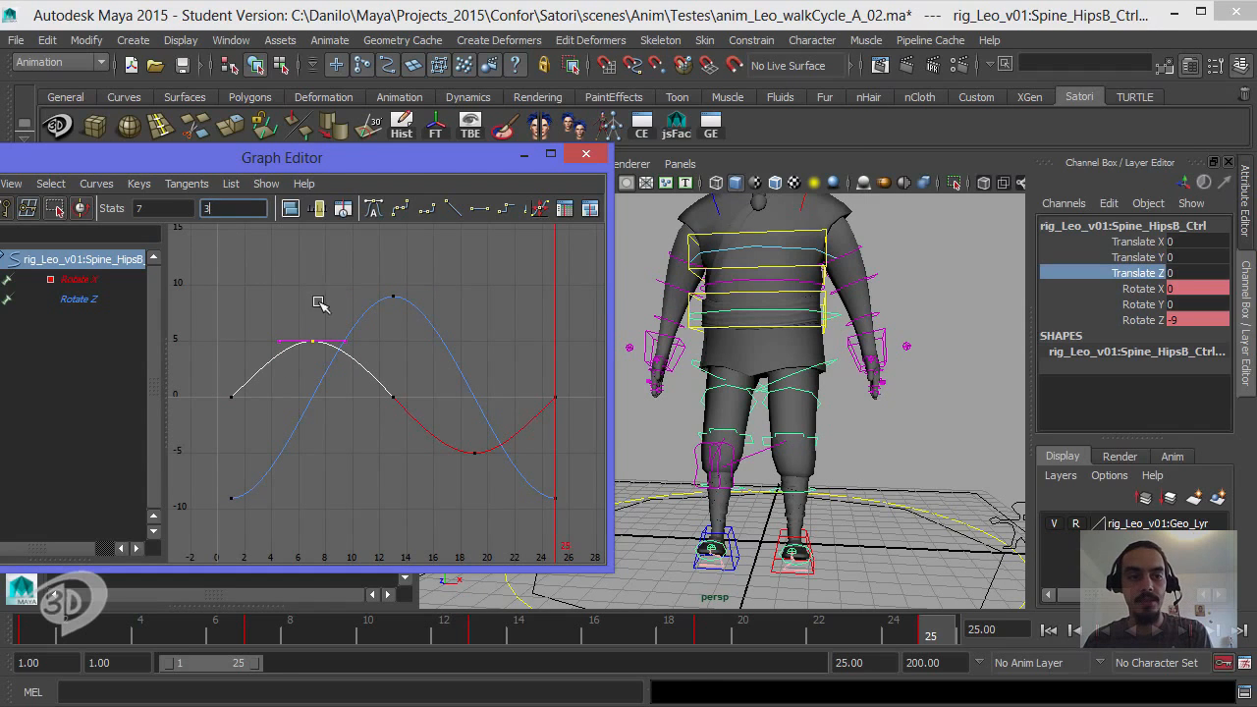
{"action": "key", "text": "Return"}
Step: Set the hips control's Rotate X key at frame 19 to -3
{"action": "left_click_drag", "start_coordinate": [427, 479], "coordinate": [508, 428]}
{"action": "double_click", "coordinate": [214, 208]}
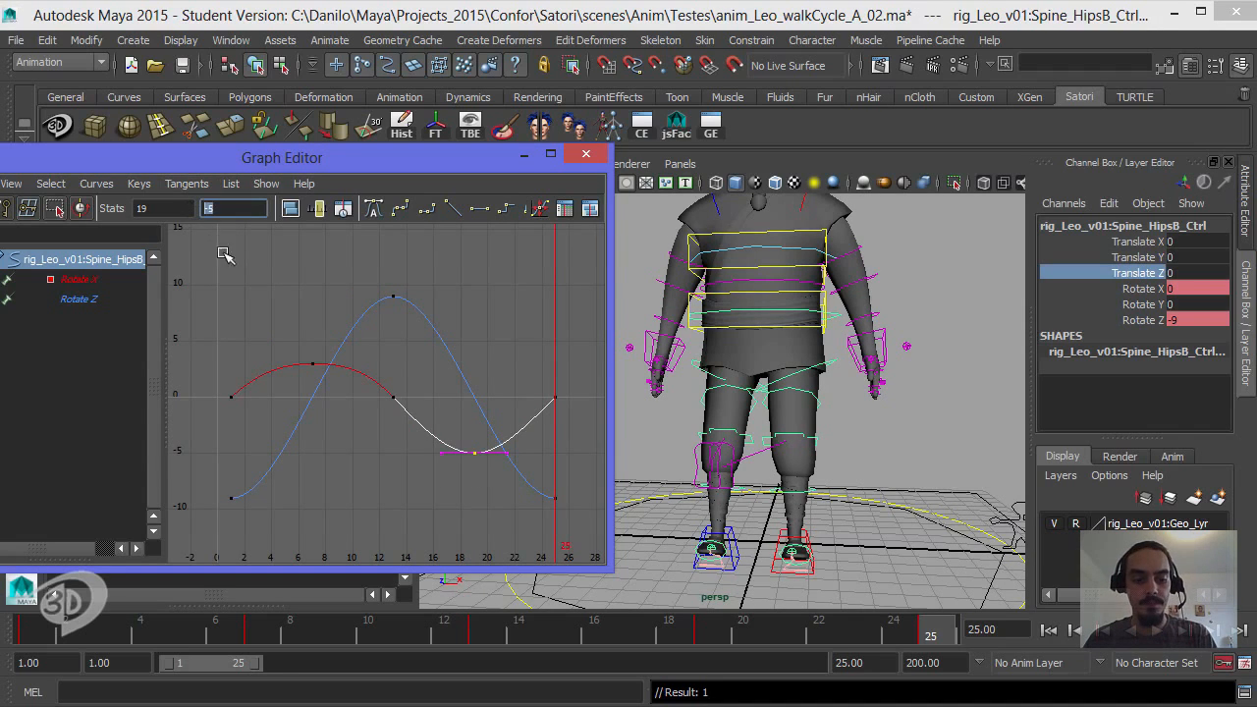
{"action": "type", "text": "3"}
{"action": "key", "text": "Return"}
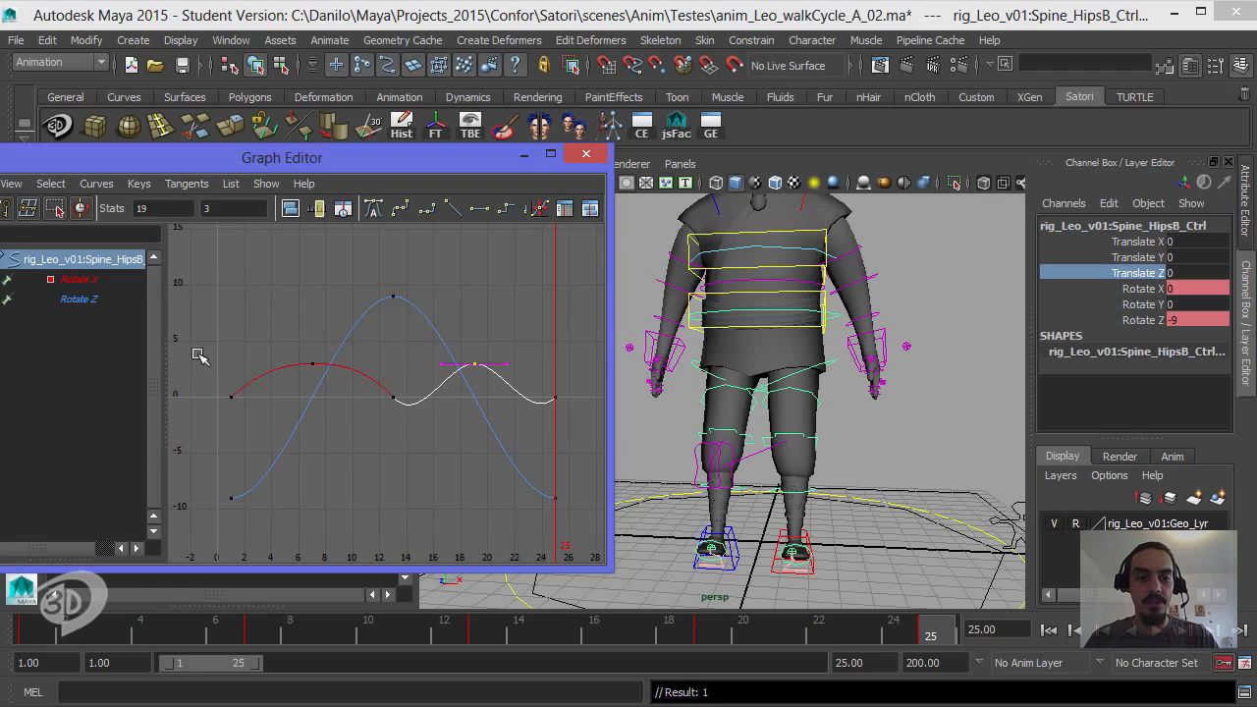
{"action": "left_click_drag", "start_coordinate": [201, 351], "coordinate": [252, 406]}
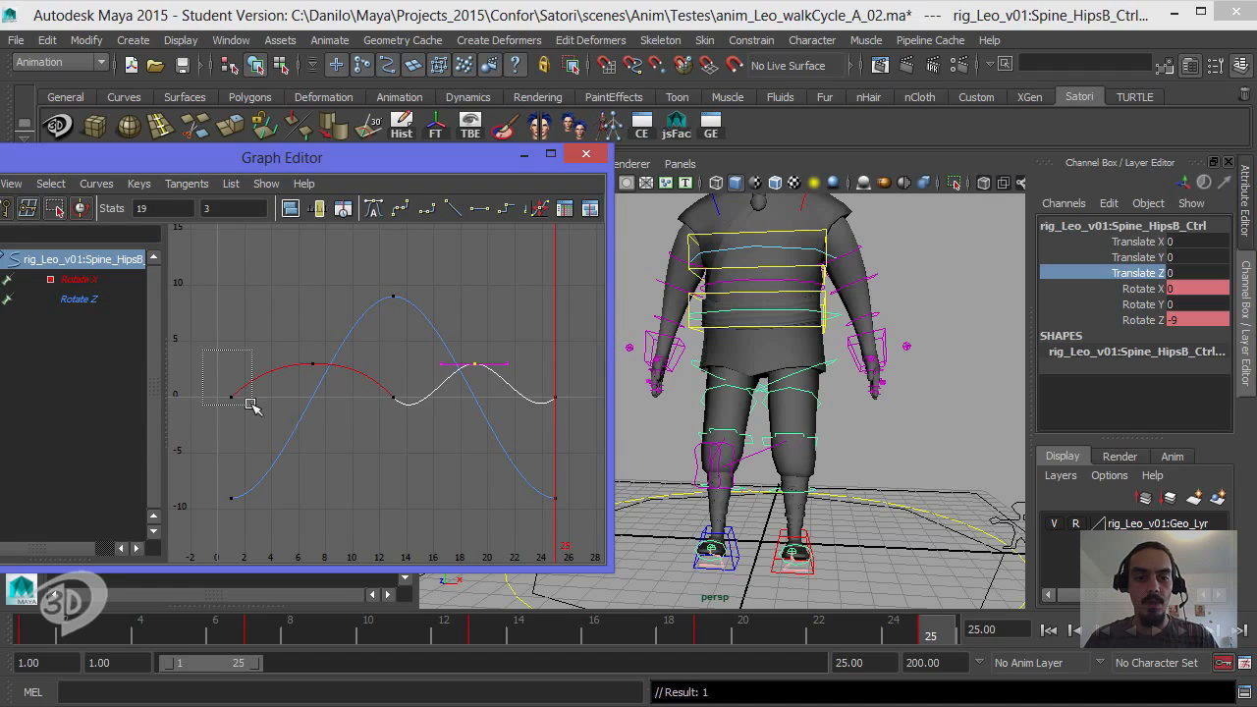
{"action": "left_click", "coordinate": [226, 201]}
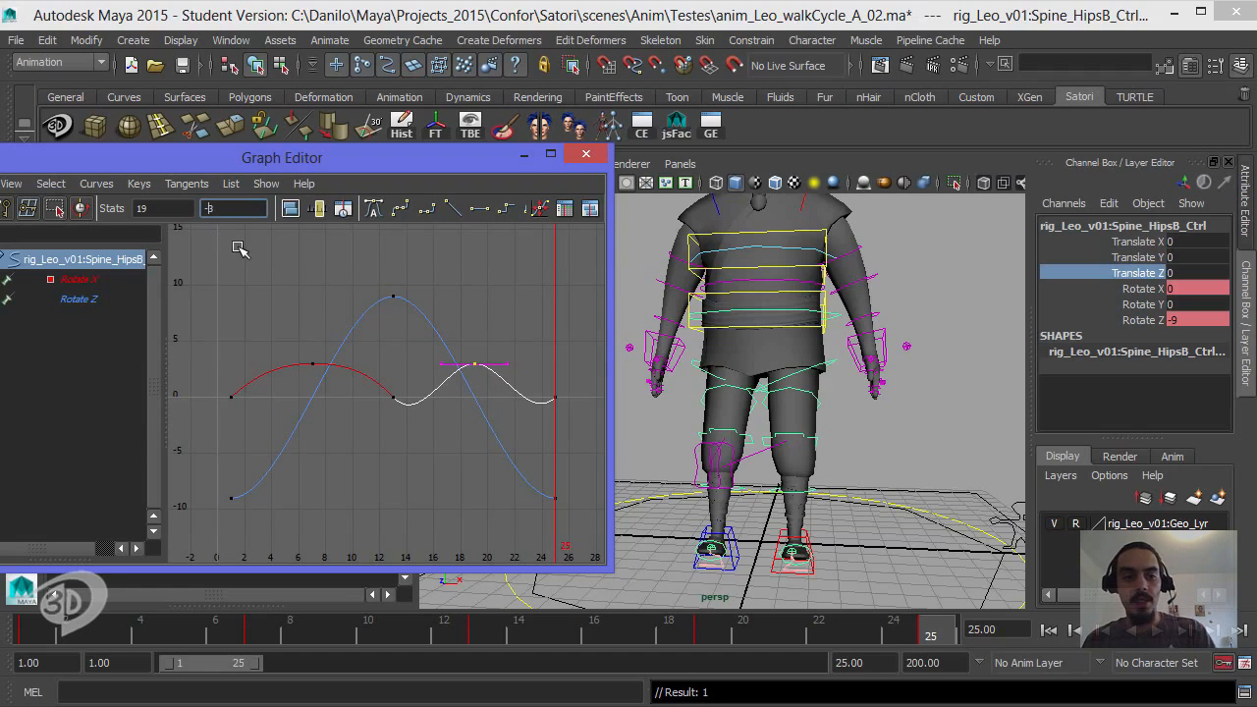
{"action": "key", "text": "Return"}
Step: Make the hips control's Rotate X tangents at frames 1 and 25 slightly shallower, adjusting both together
{"action": "left_click_drag", "start_coordinate": [205, 355], "coordinate": [277, 433]}
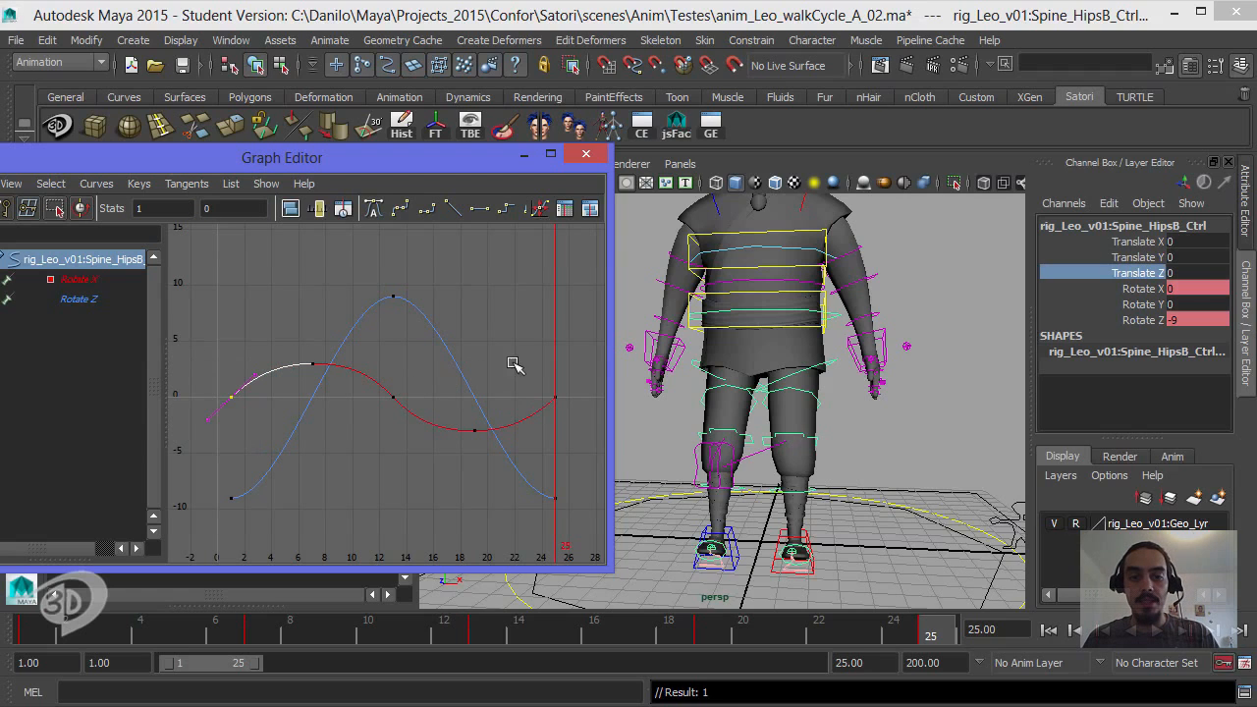
{"action": "left_click_drag", "start_coordinate": [519, 363], "coordinate": [587, 432], "text": "shift"}
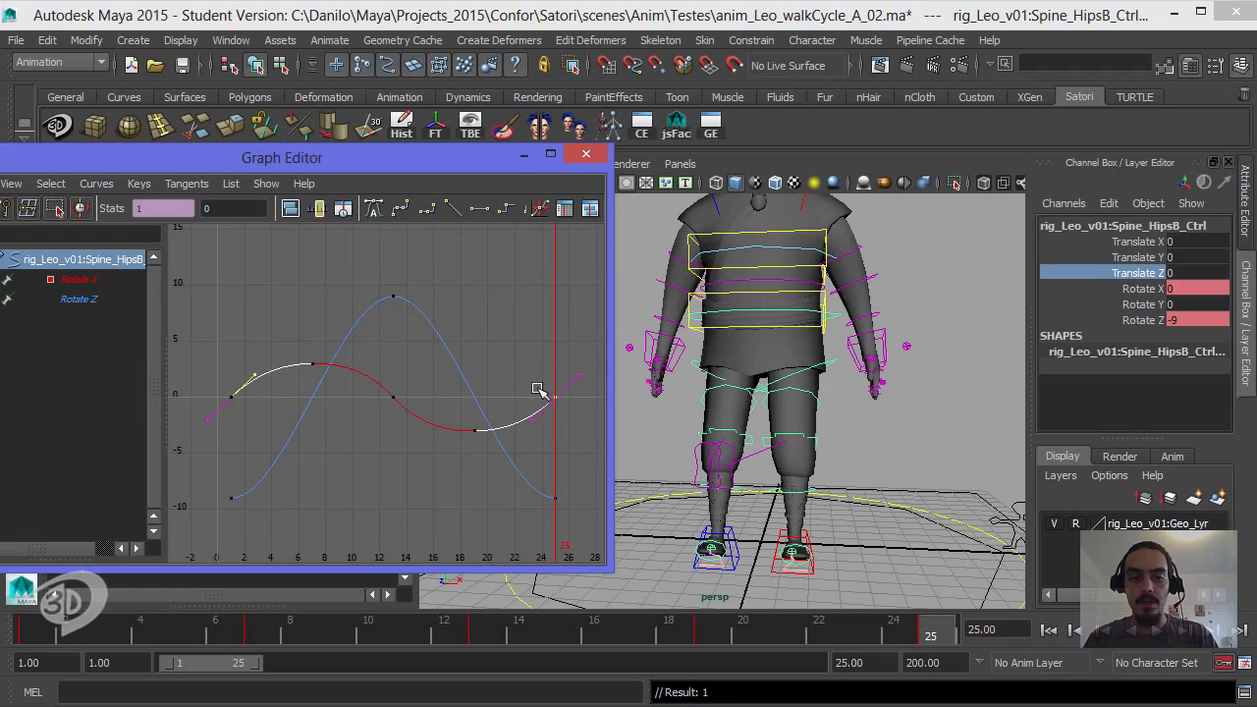
{"action": "left_click_drag", "start_coordinate": [561, 346], "coordinate": [593, 401], "text": "shift"}
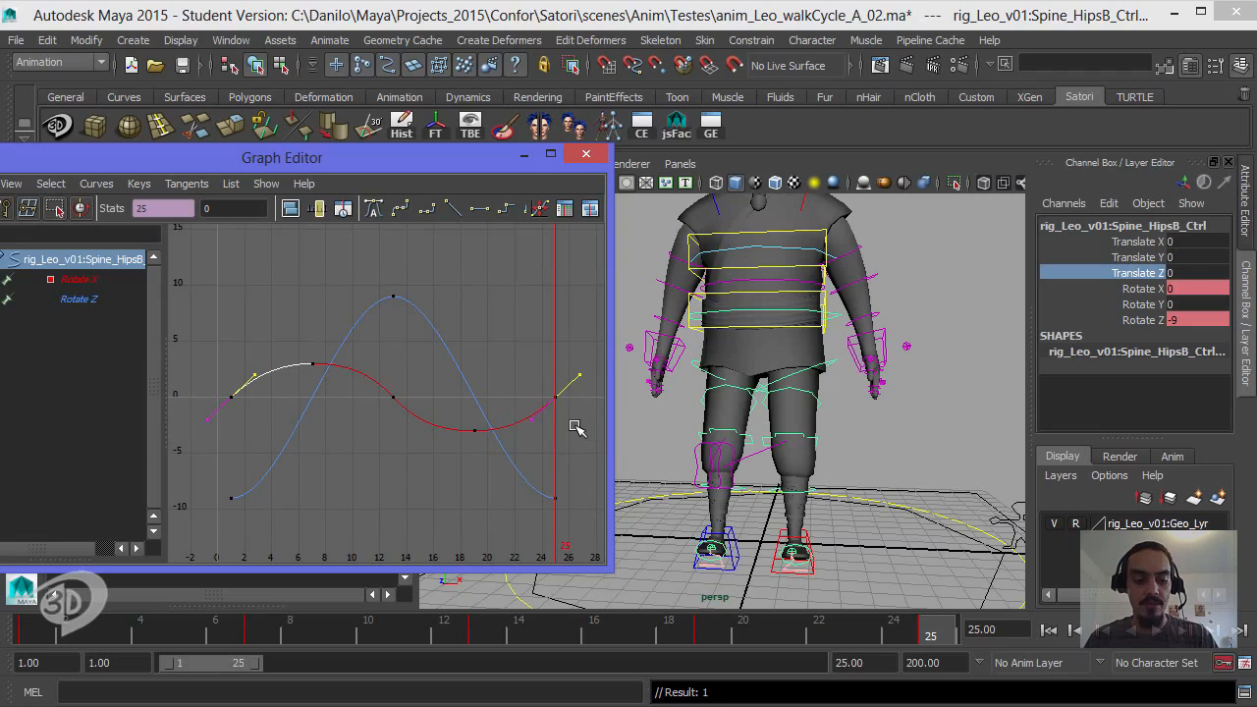
{"action": "key", "text": "w"}
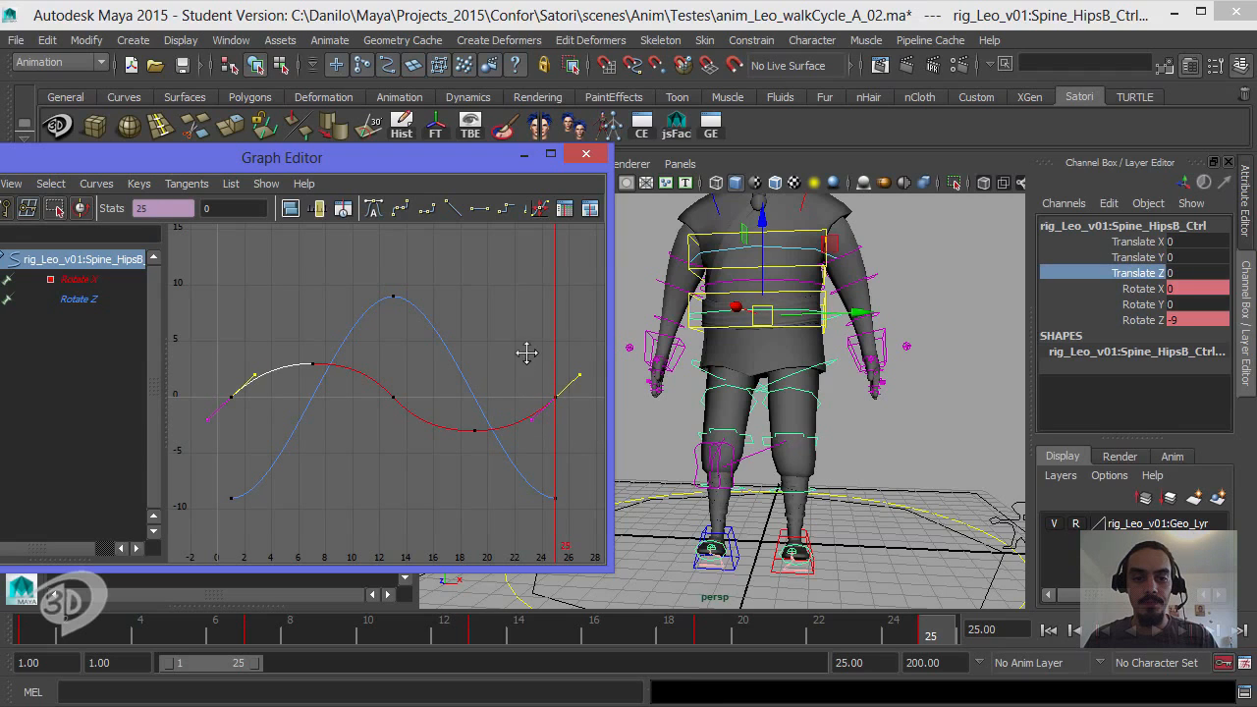
{"action": "middle_click_drag", "start_coordinate": [539, 353], "coordinate": [546, 348]}
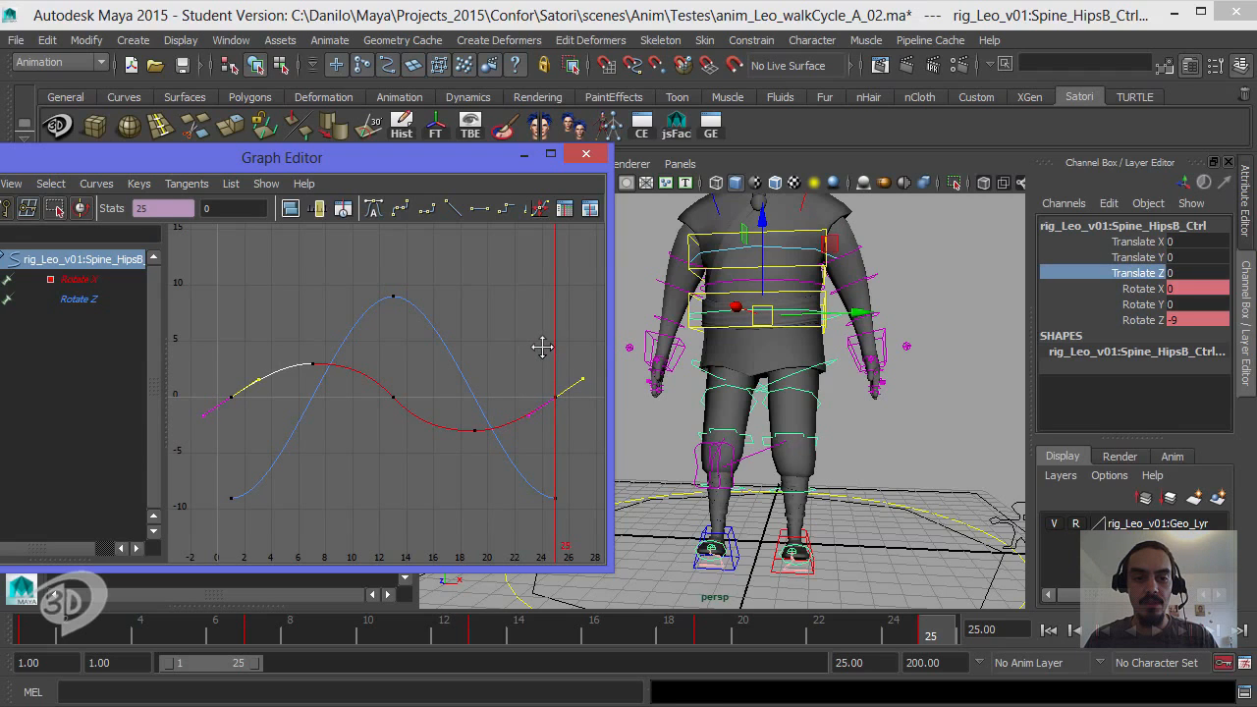
Step: Flatten the slope of the hips' Rotate X tangents at frame 13 slightly to smooth the mid-cycle transition
{"action": "left_click", "coordinate": [395, 400]}
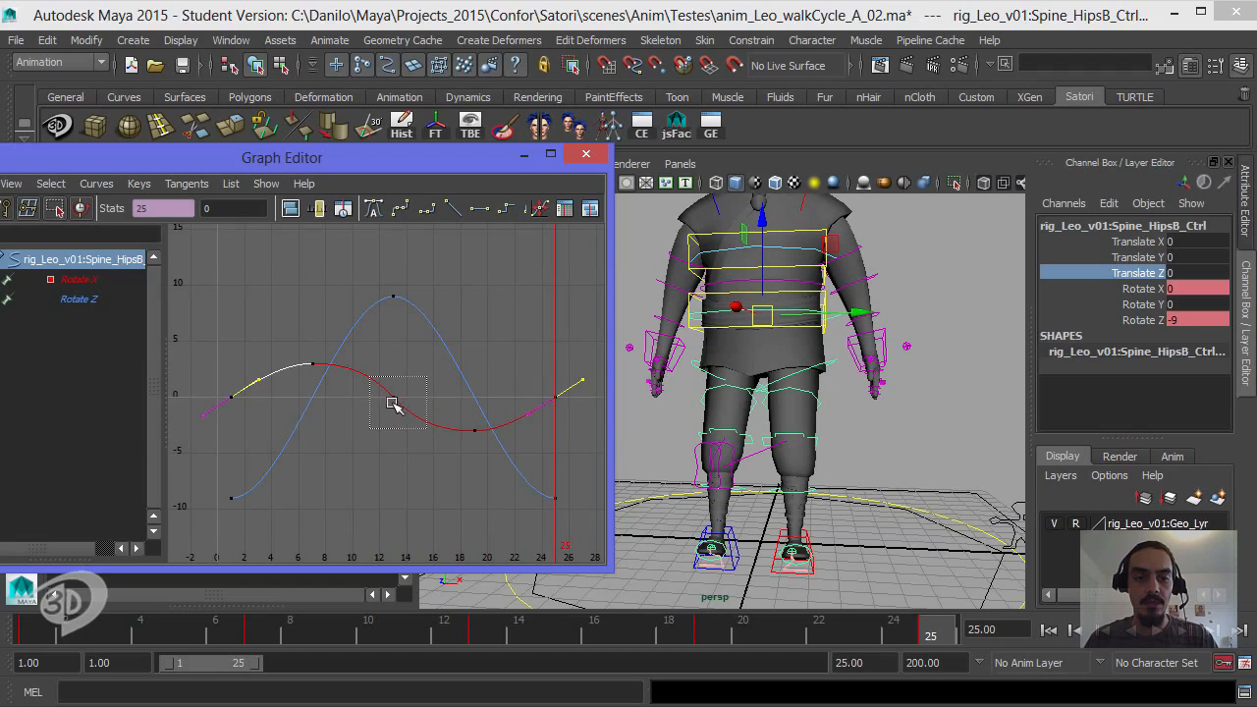
{"action": "left_click_drag", "start_coordinate": [429, 460], "coordinate": [423, 407]}
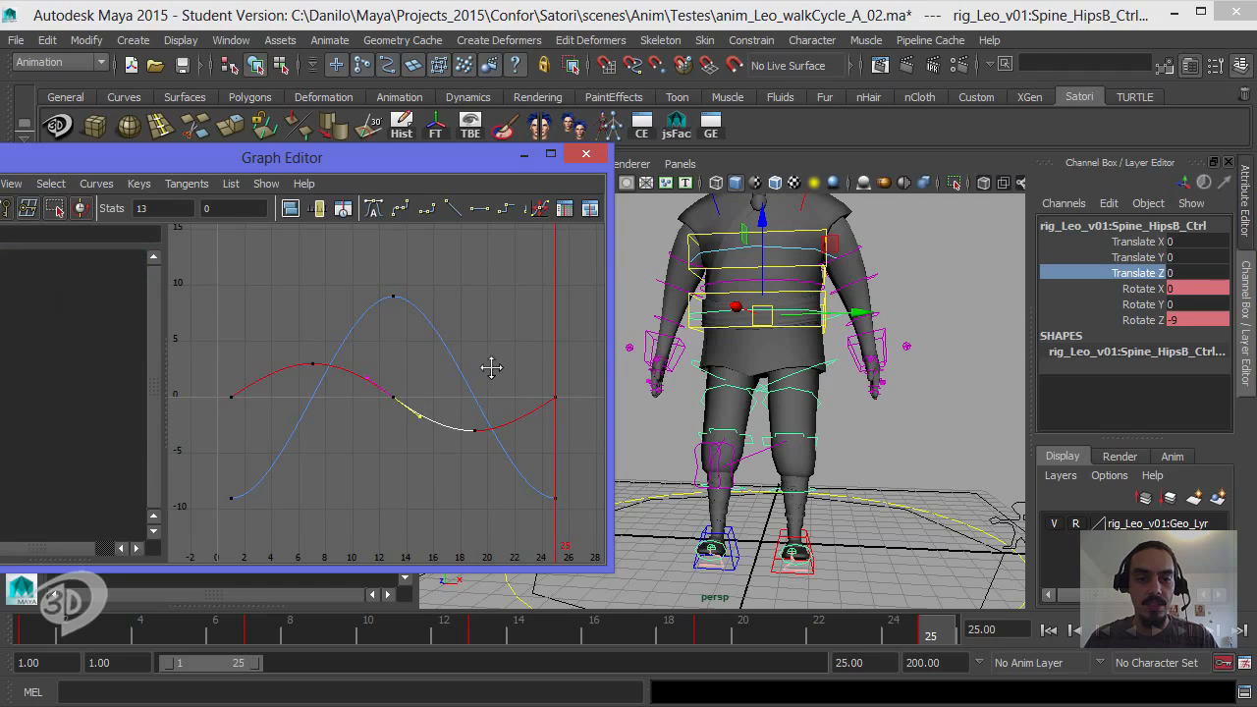
{"action": "middle_click_drag", "start_coordinate": [494, 366], "coordinate": [490, 372]}
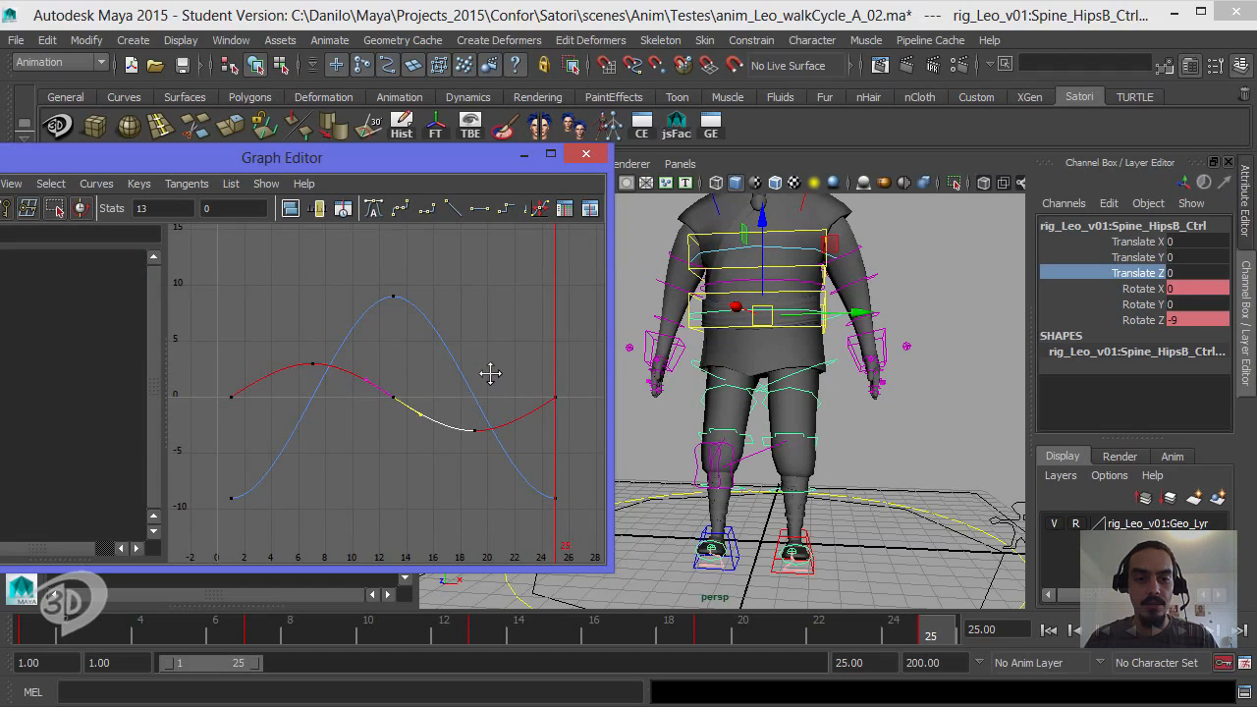
Step: Set the hips control's Rotate Z key at frame 13 to 5
{"action": "left_click_drag", "start_coordinate": [344, 267], "coordinate": [417, 330]}
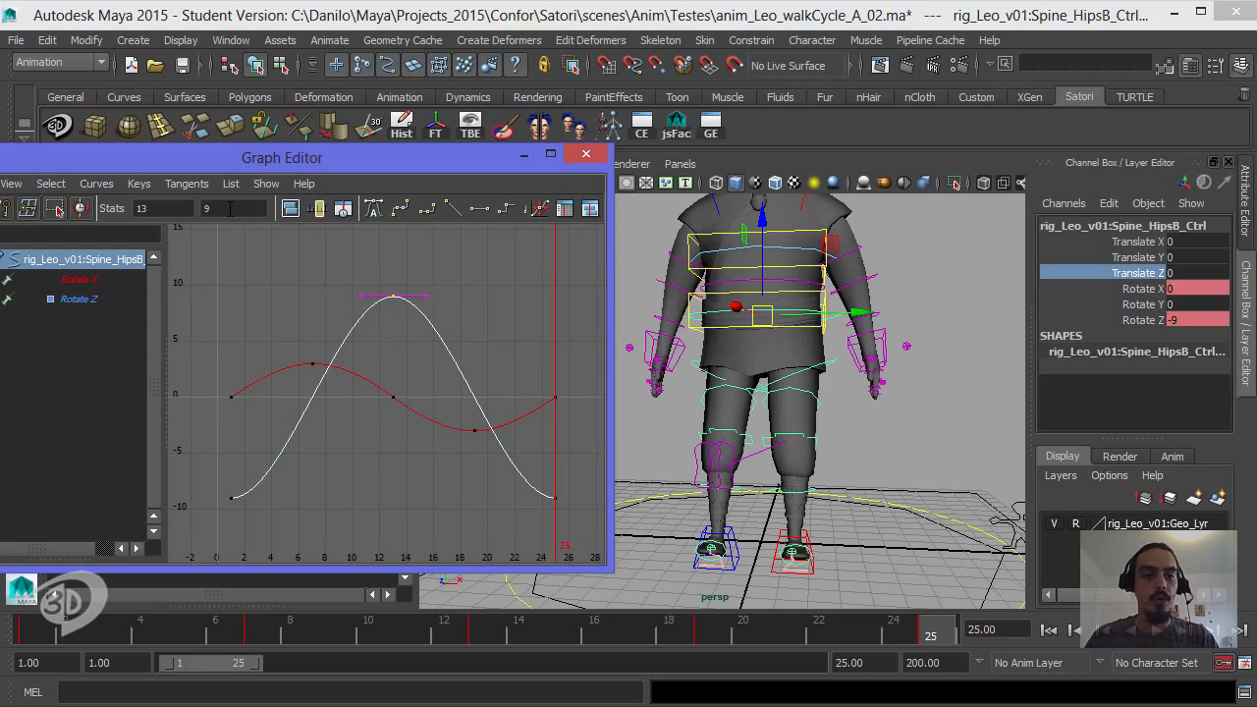
{"action": "double_click", "coordinate": [227, 208]}
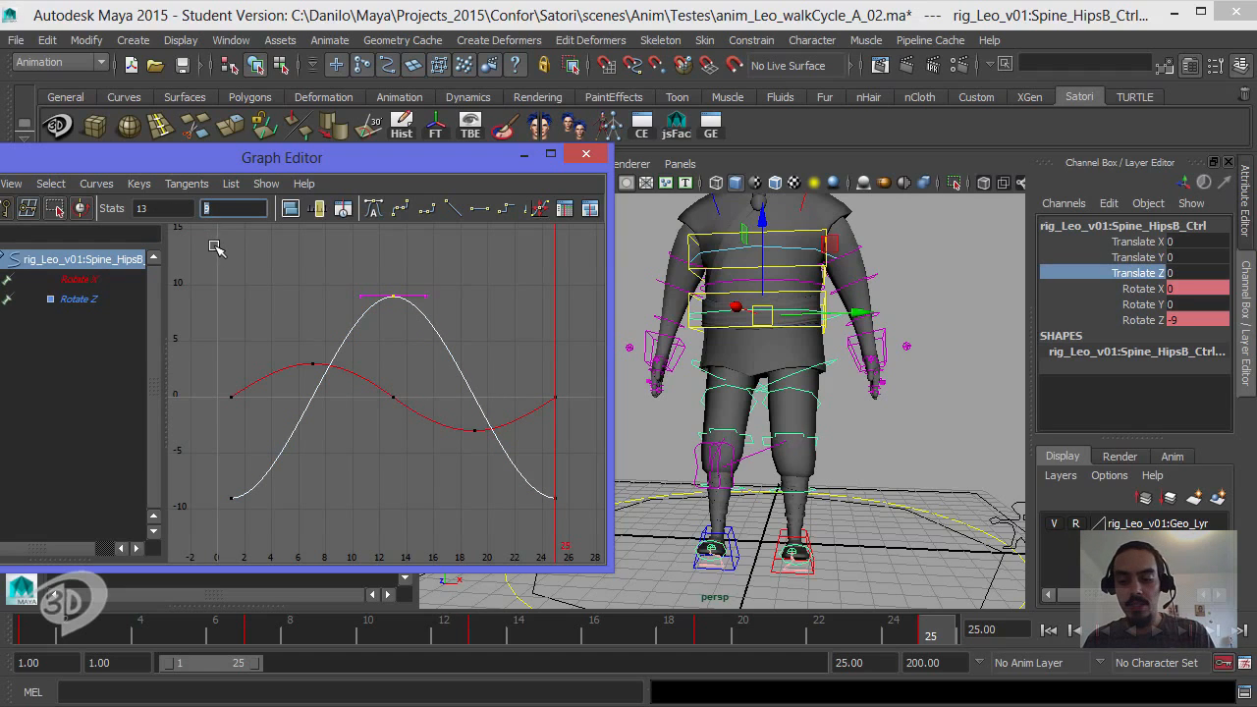
{"action": "type", "text": "5"}
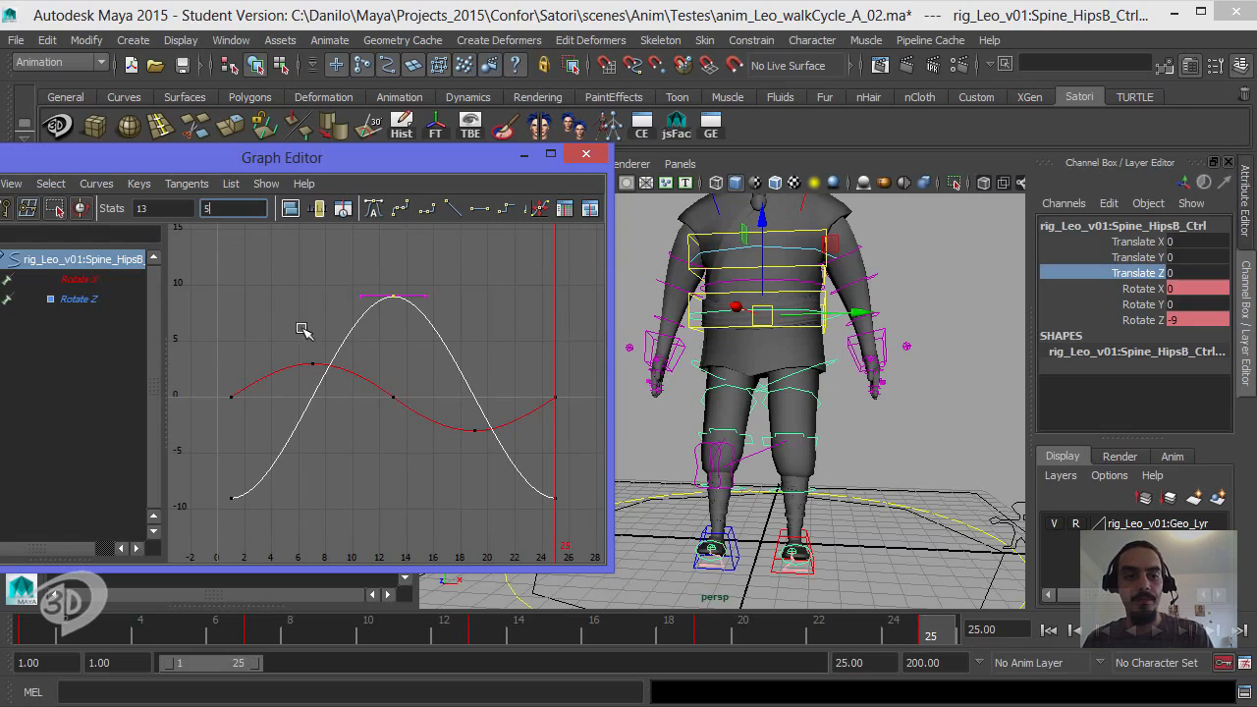
{"action": "key", "text": "Return"}
Step: Set the hips control's Rotate Z keys at frames 1 and 25 to -5
{"action": "left_click_drag", "start_coordinate": [218, 463], "coordinate": [597, 552]}
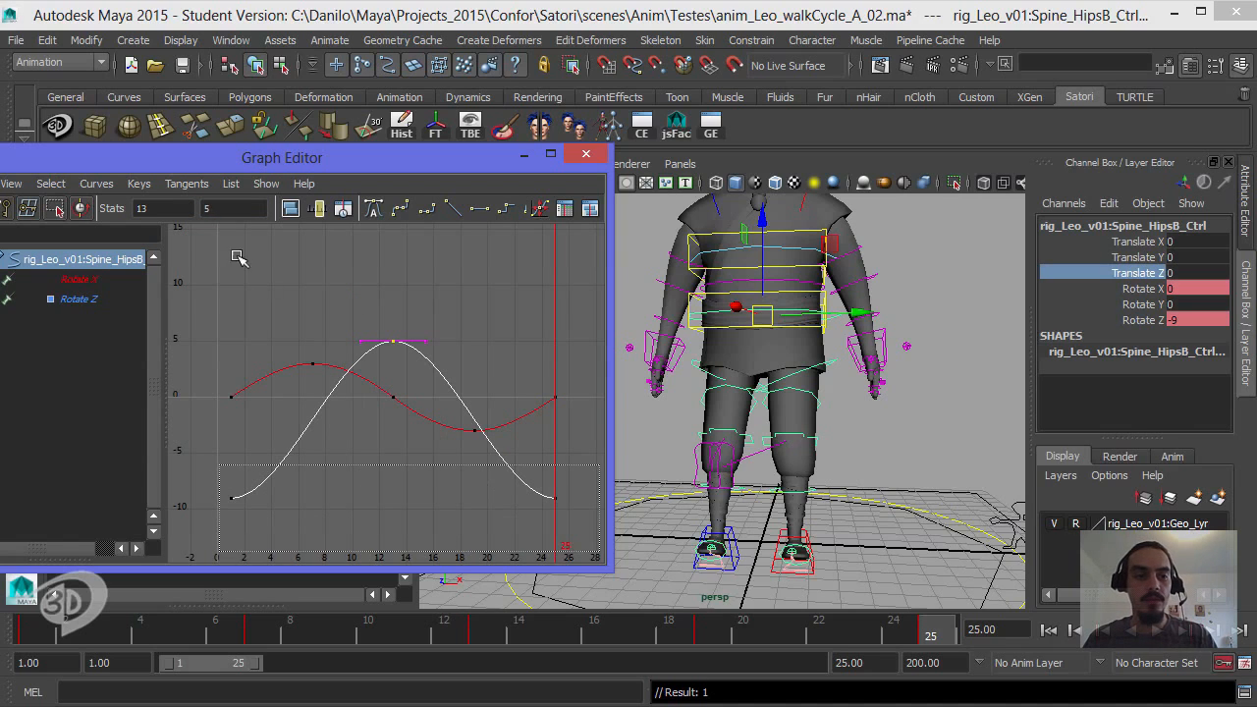
{"action": "double_click", "coordinate": [223, 208]}
{"action": "key", "text": "BackSpace"}
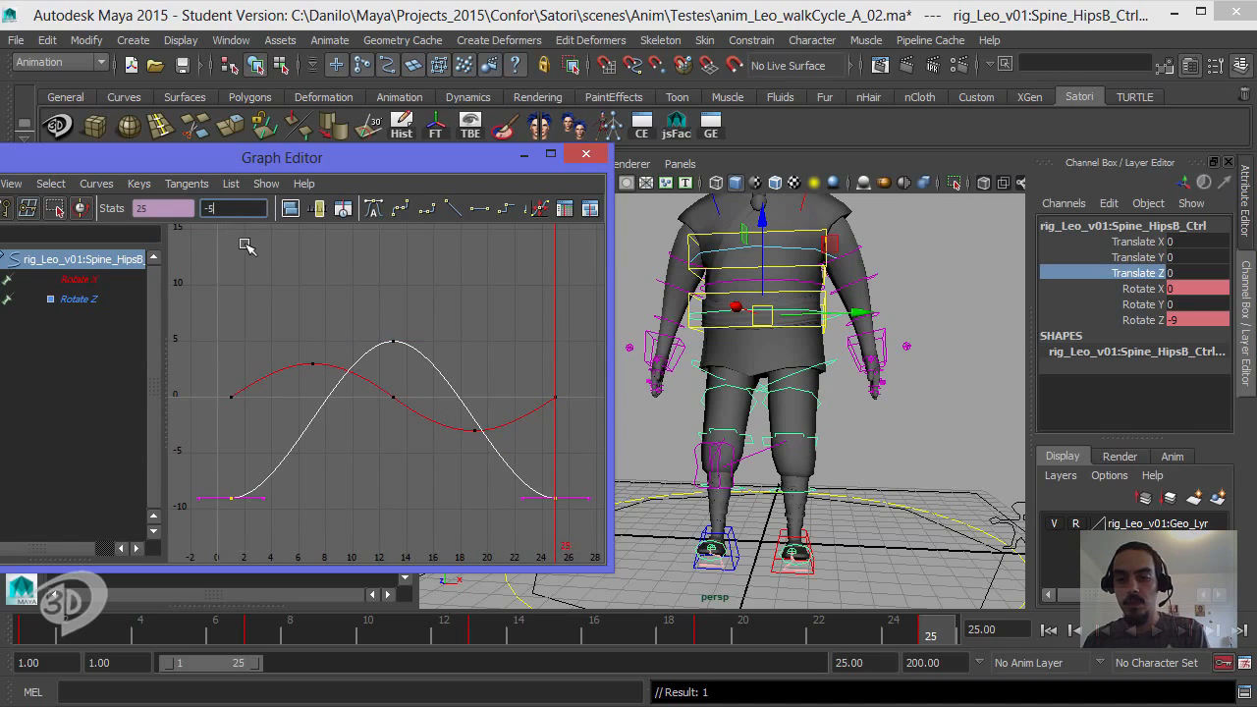
{"action": "type", "text": "5"}
{"action": "key", "text": "Return"}
Step: Deselect the hips control and playblast the walk from an angled view, closing the old preview and overwriting anim_Leo_walkCycle_A_02a.mov
{"action": "left_click", "coordinate": [946, 351]}
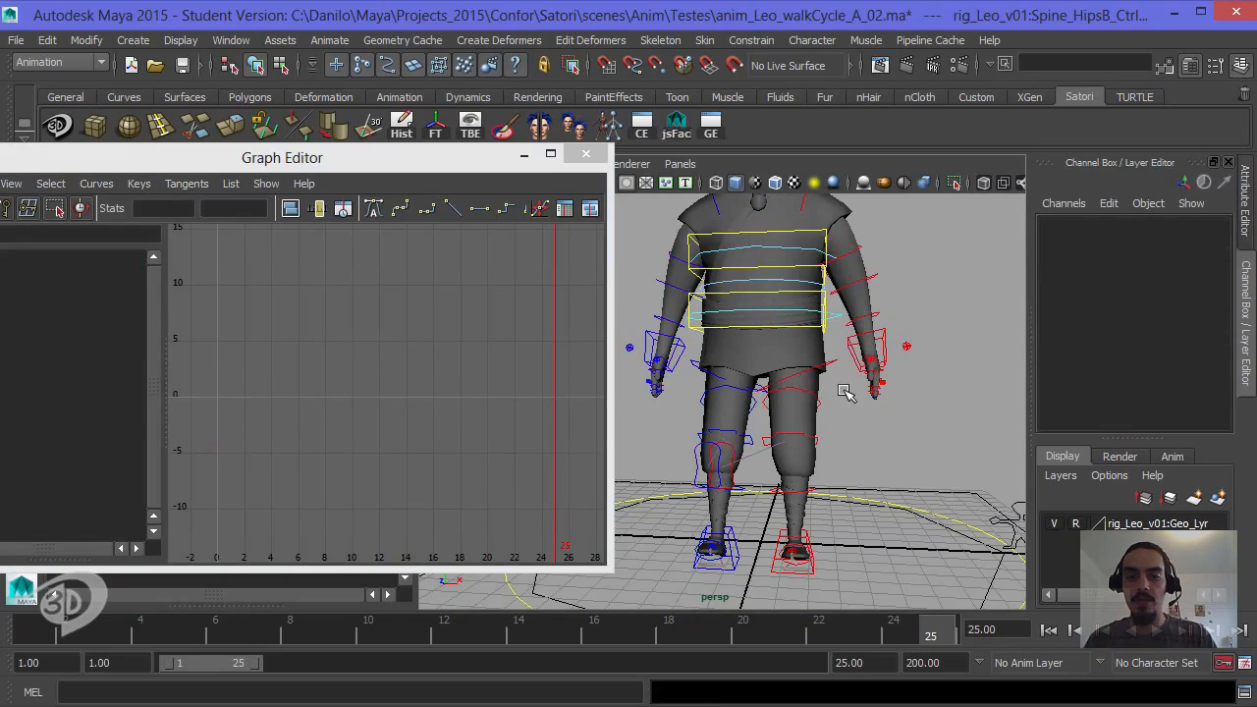
{"action": "mouse_move", "coordinate": [831, 378]}
{"action": "left_mouse_down", "text": "alt"}
{"action": "mouse_move", "coordinate": [814, 385]}
{"action": "mouse_move", "coordinate": [827, 385]}
{"action": "mouse_move", "coordinate": [819, 373]}
{"action": "mouse_move", "coordinate": [816, 396]}
{"action": "left_mouse_up", "text": "alt"}
{"action": "right_click", "coordinate": [828, 629]}
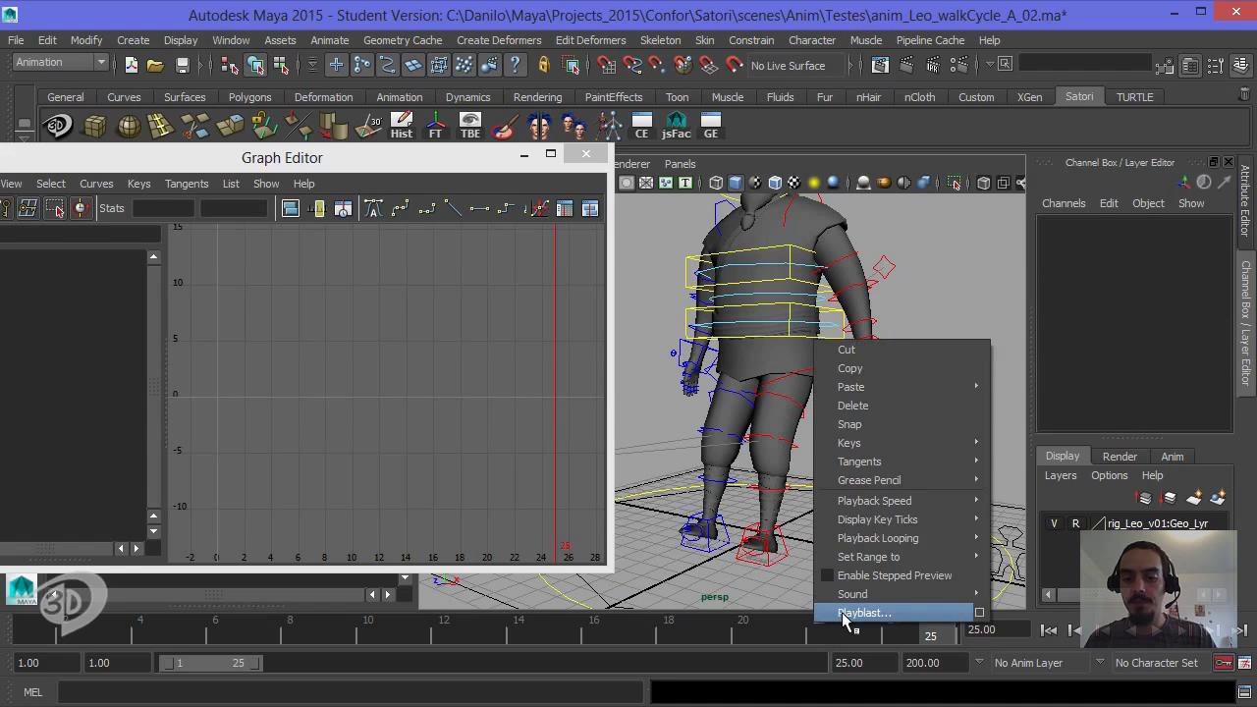
{"action": "left_click", "coordinate": [847, 612]}
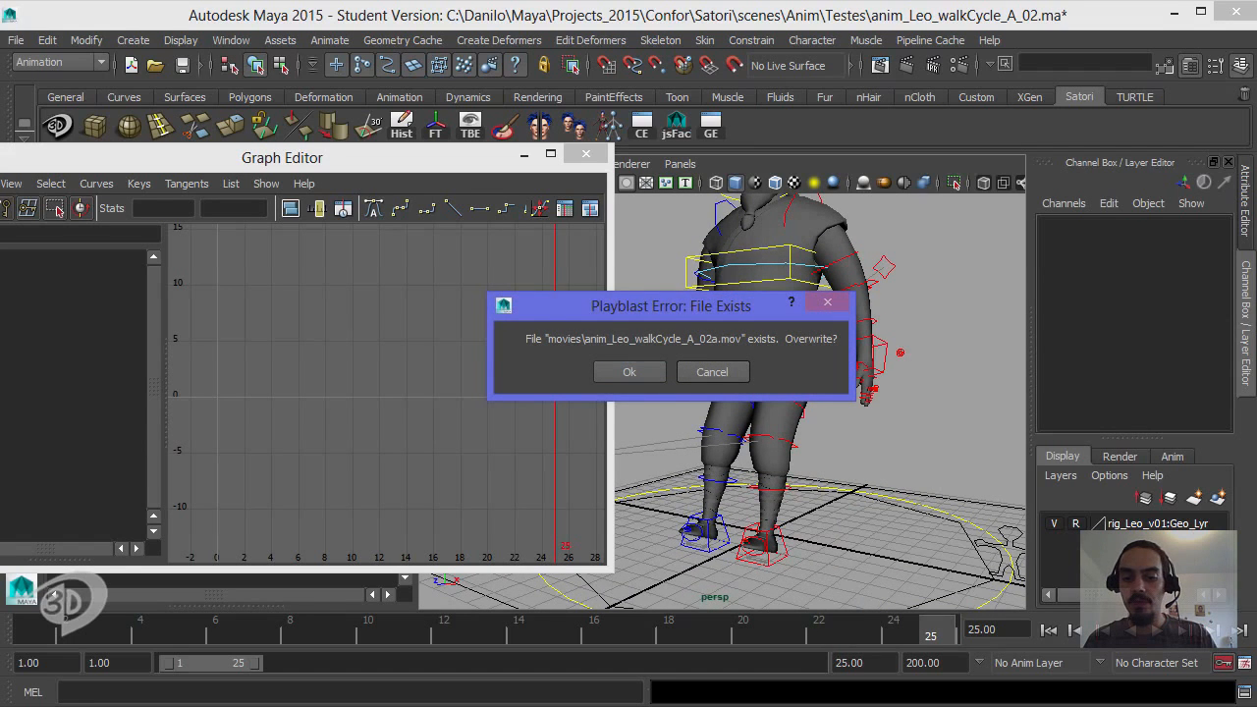
{"action": "left_click", "coordinate": [928, 684]}
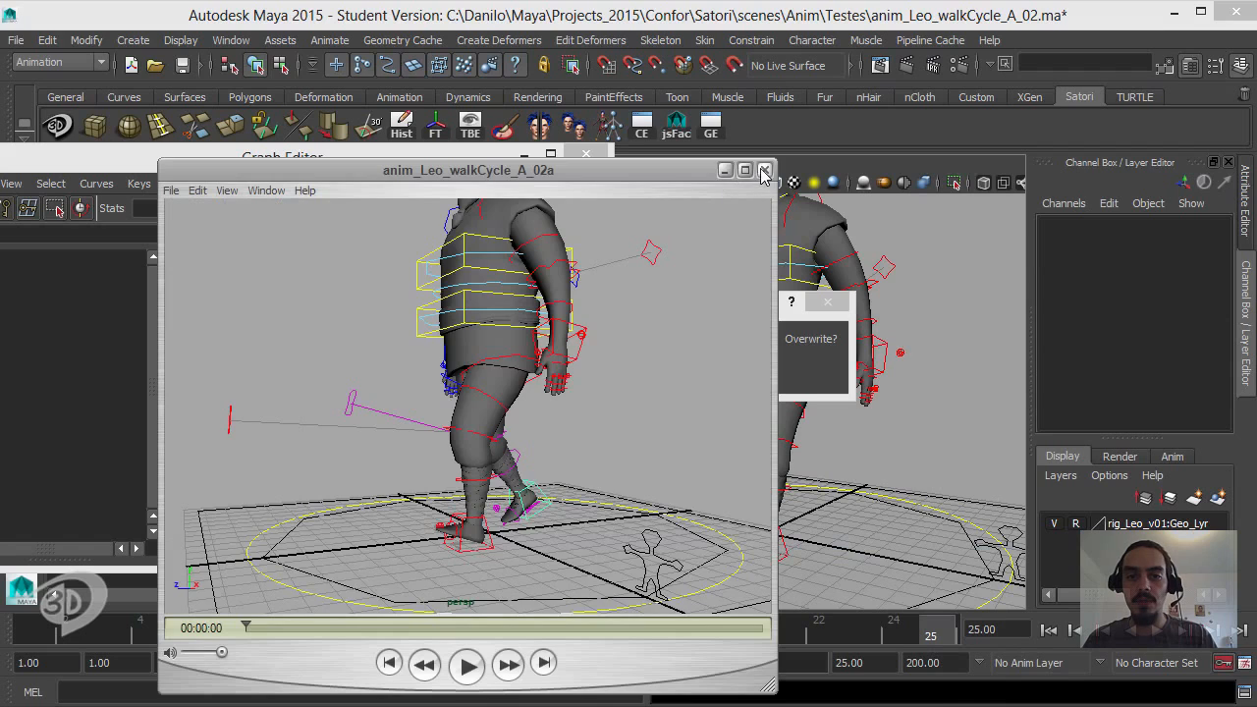
{"action": "left_click", "coordinate": [765, 171]}
{"action": "left_click", "coordinate": [641, 369]}
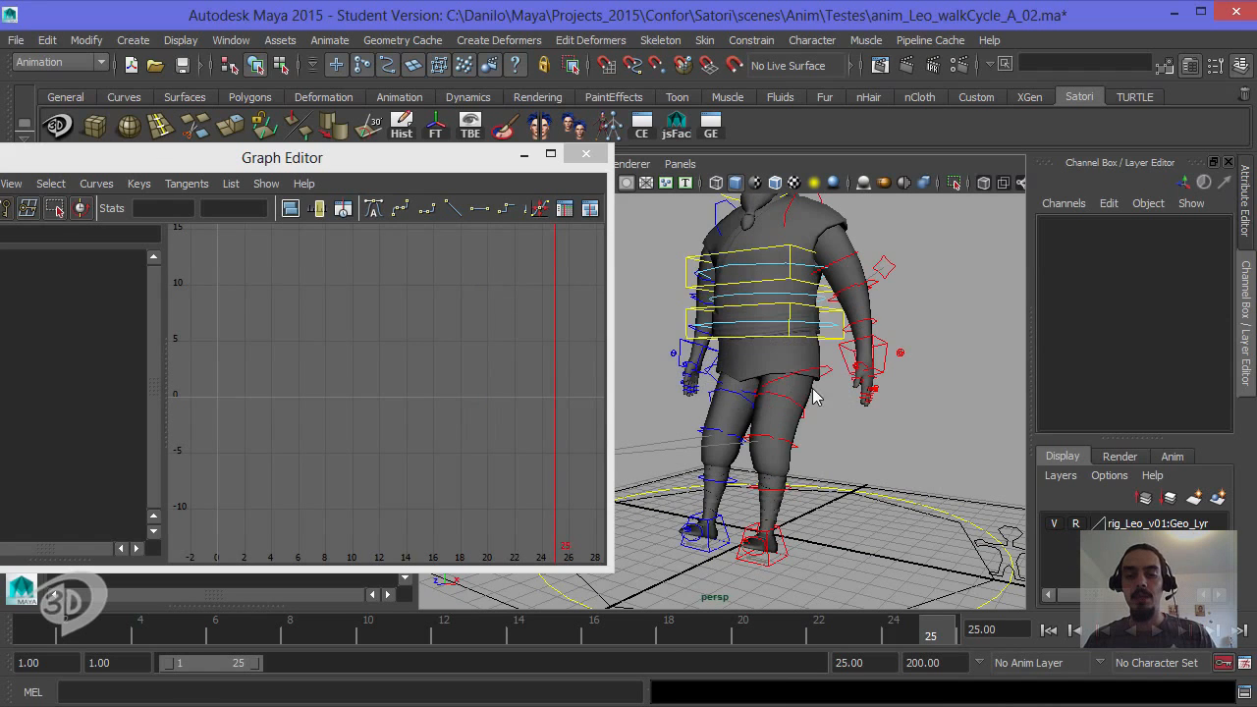